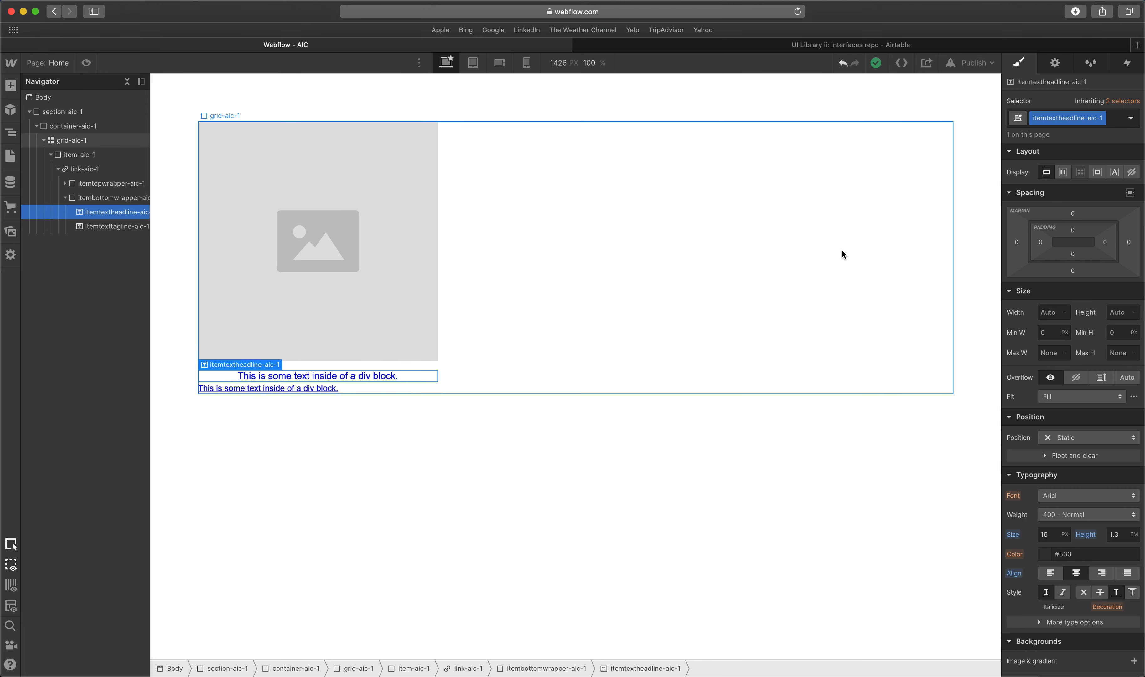
Set the headline text block's bottom margin to 25 px.
{"action": "left_click", "coordinate": [1072, 270]}
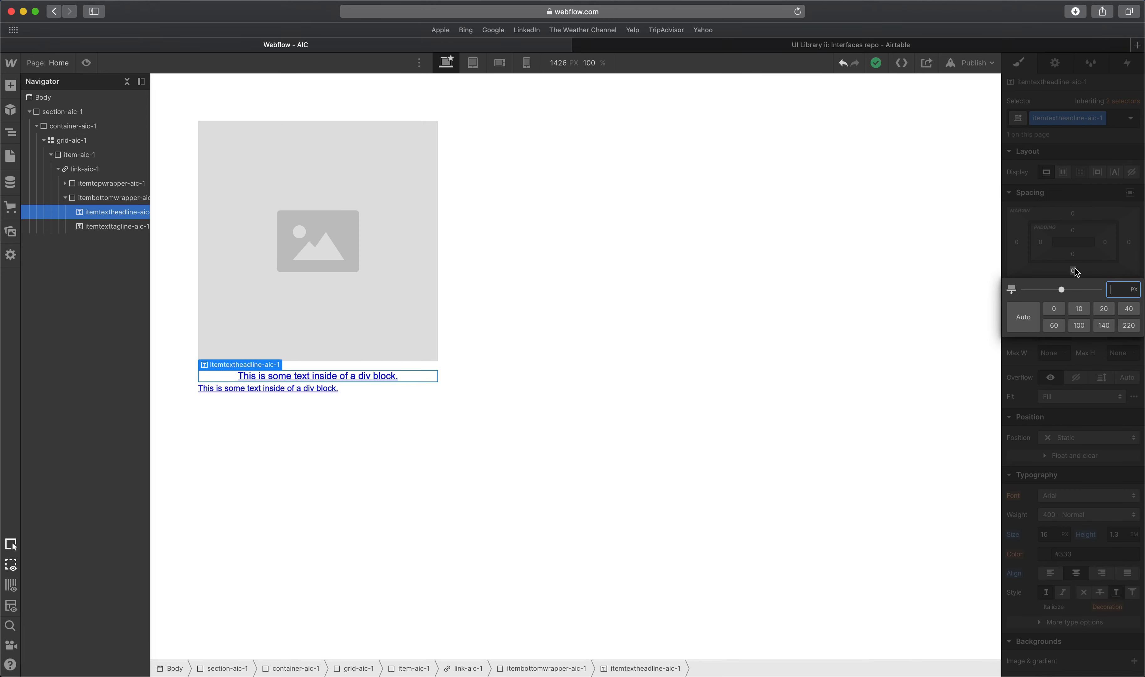
{"action": "type", "text": "25"}
{"action": "key", "text": "Return"}
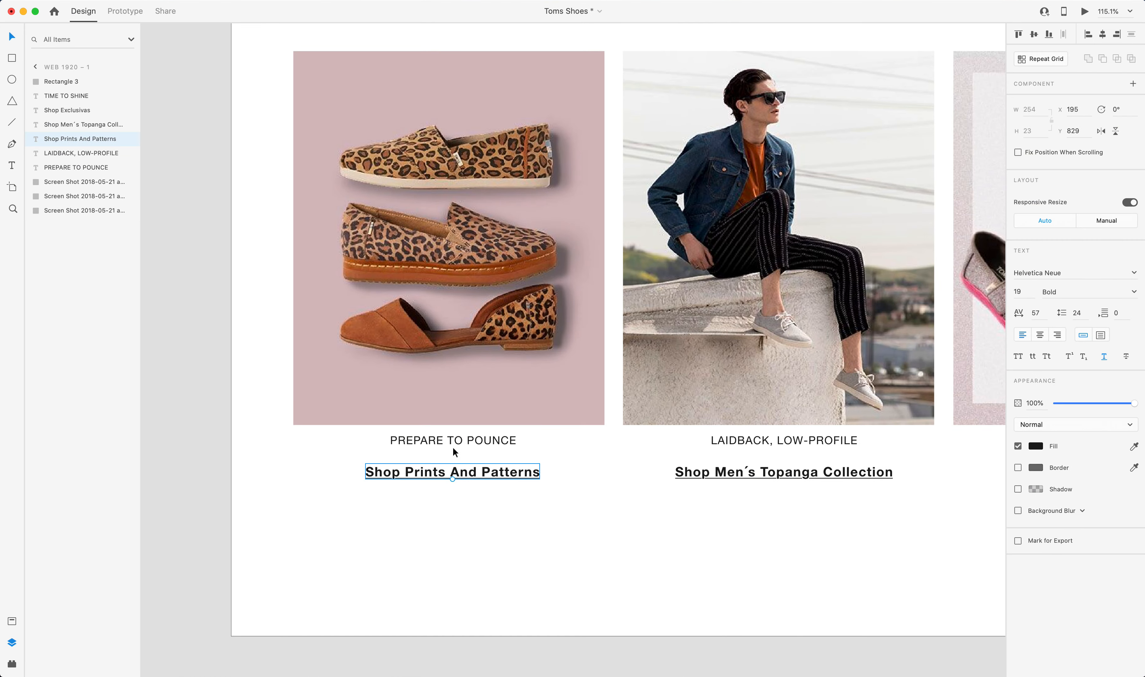
Switch to the Toms Shoes design in Adobe XD, check the PREPARE TO POUNCE text's fill colour, and return to Webflow.
{"action": "left_click", "coordinate": [460, 446]}
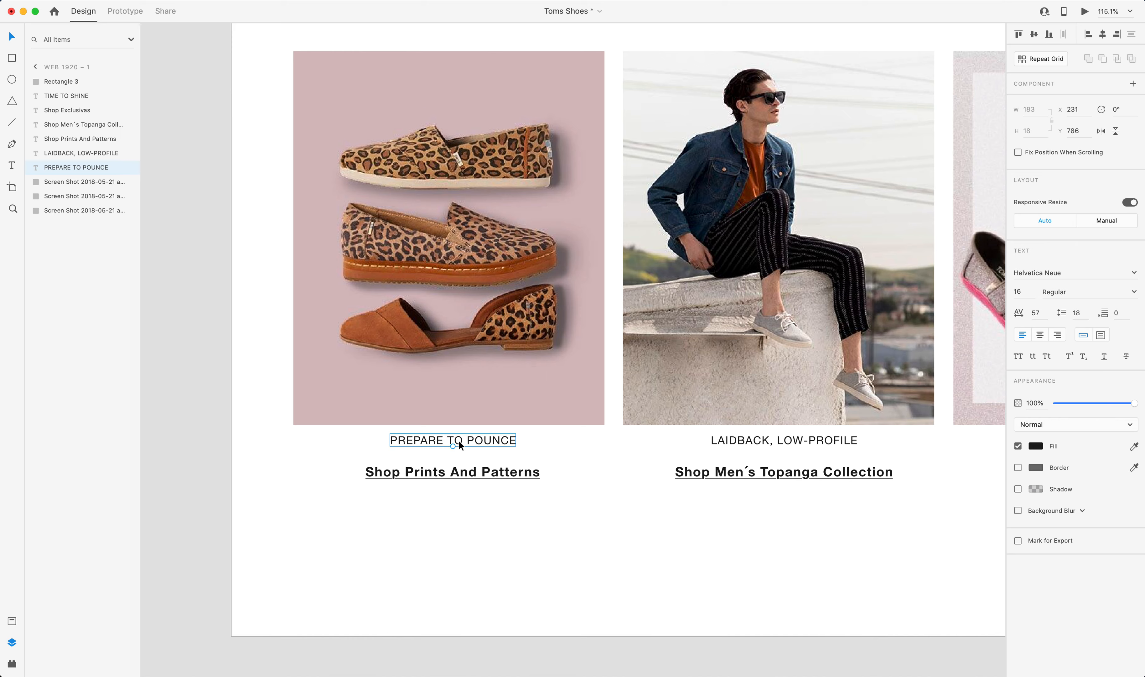
{"action": "left_click", "coordinate": [1036, 446]}
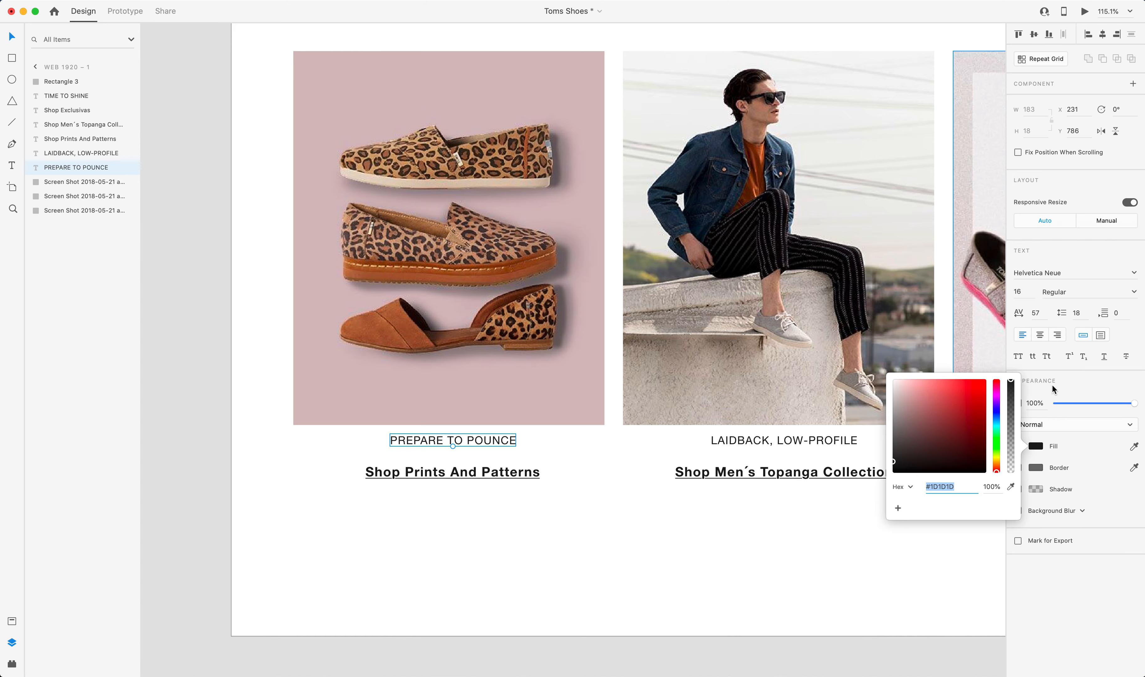
{"action": "key", "text": "ctrl+Up"}
{"action": "left_click", "coordinate": [298, 263]}
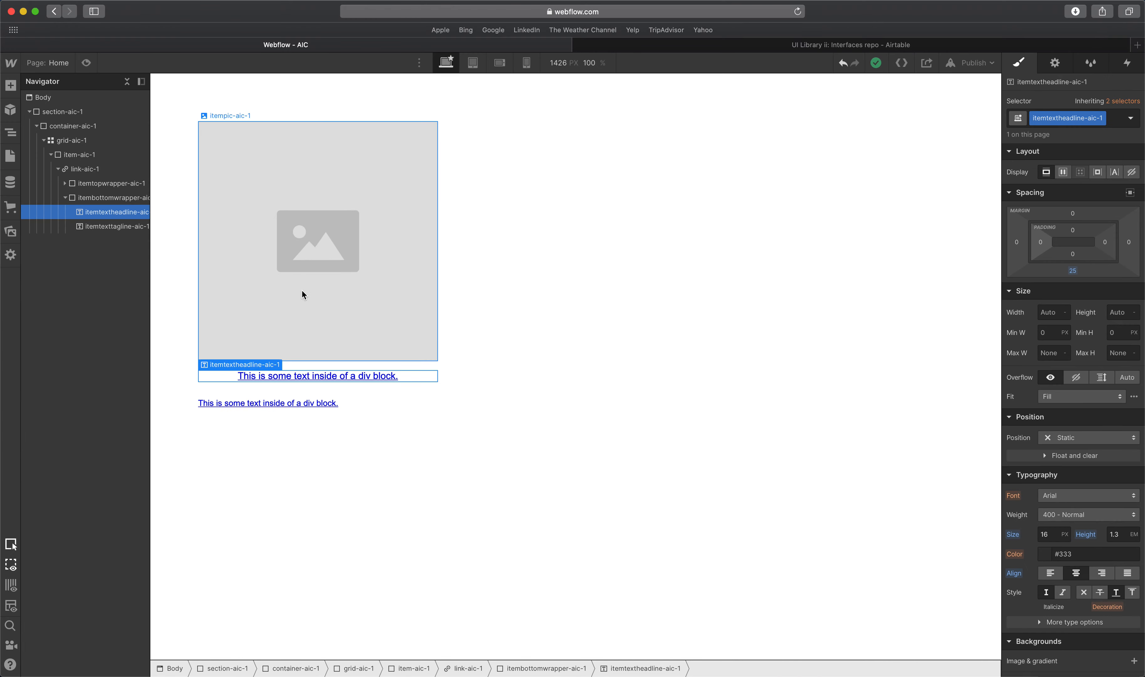
Set the text colour of the link-aic-1 link block to #1d1d1d.
{"action": "double_click", "coordinate": [1064, 553]}
{"action": "left_click", "coordinate": [424, 380]}
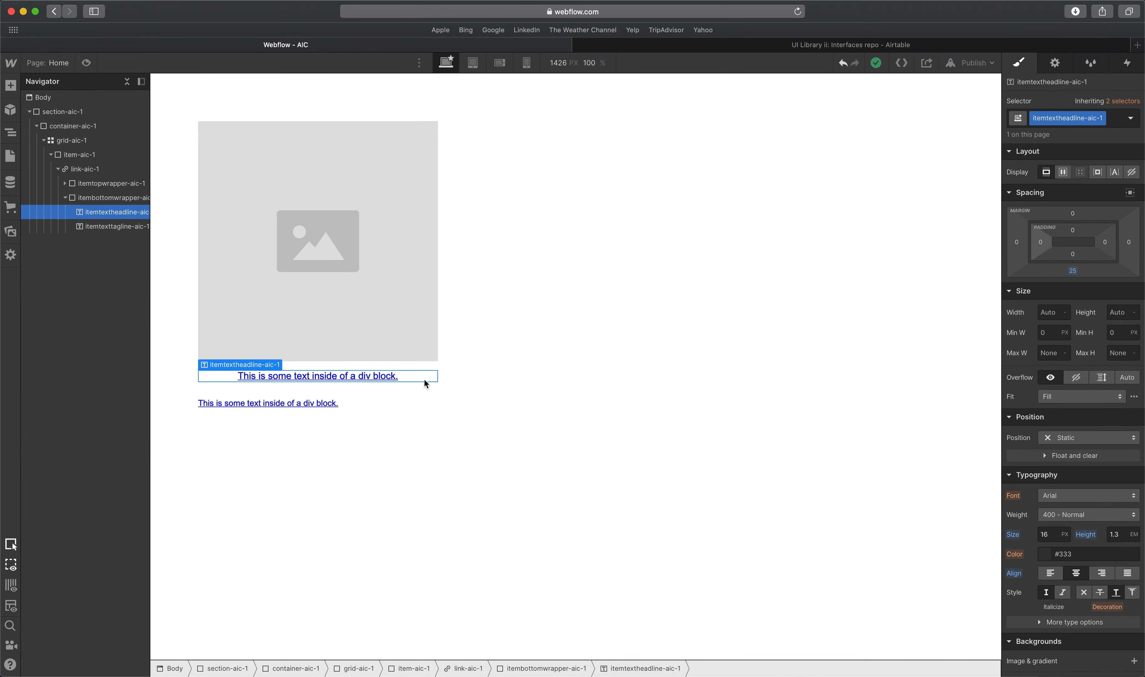
{"action": "left_click", "coordinate": [90, 172]}
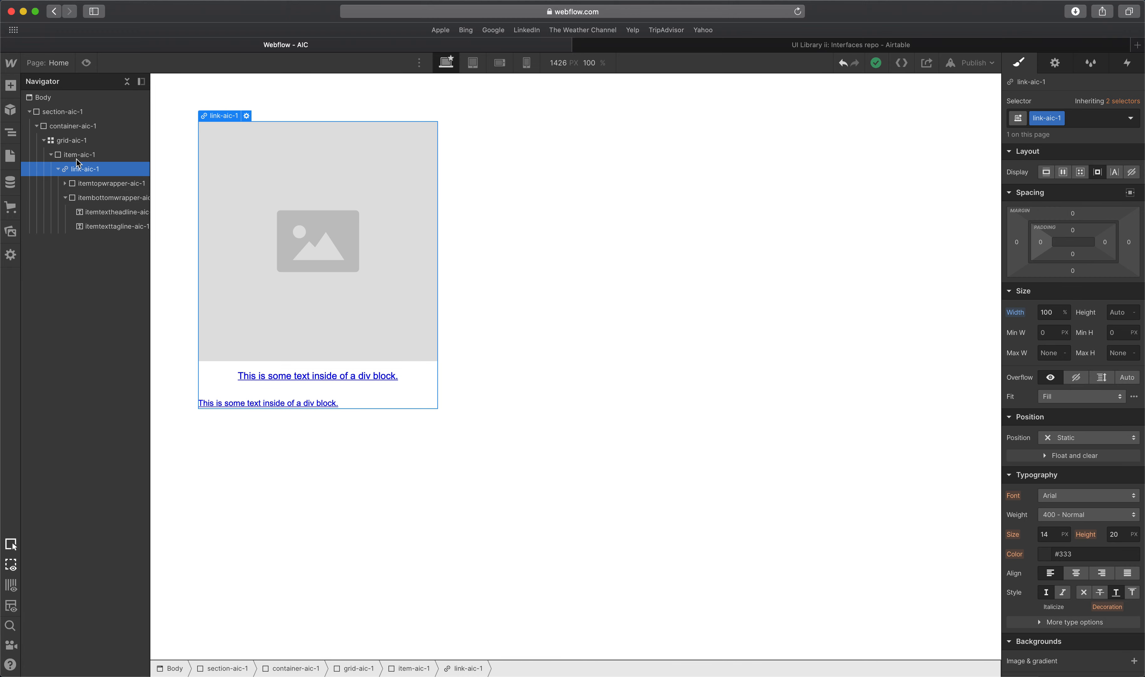
{"action": "scroll", "coordinate": [1050, 325], "scroll_direction": "down", "scroll_amount": 4}
{"action": "left_click", "coordinate": [102, 217]}
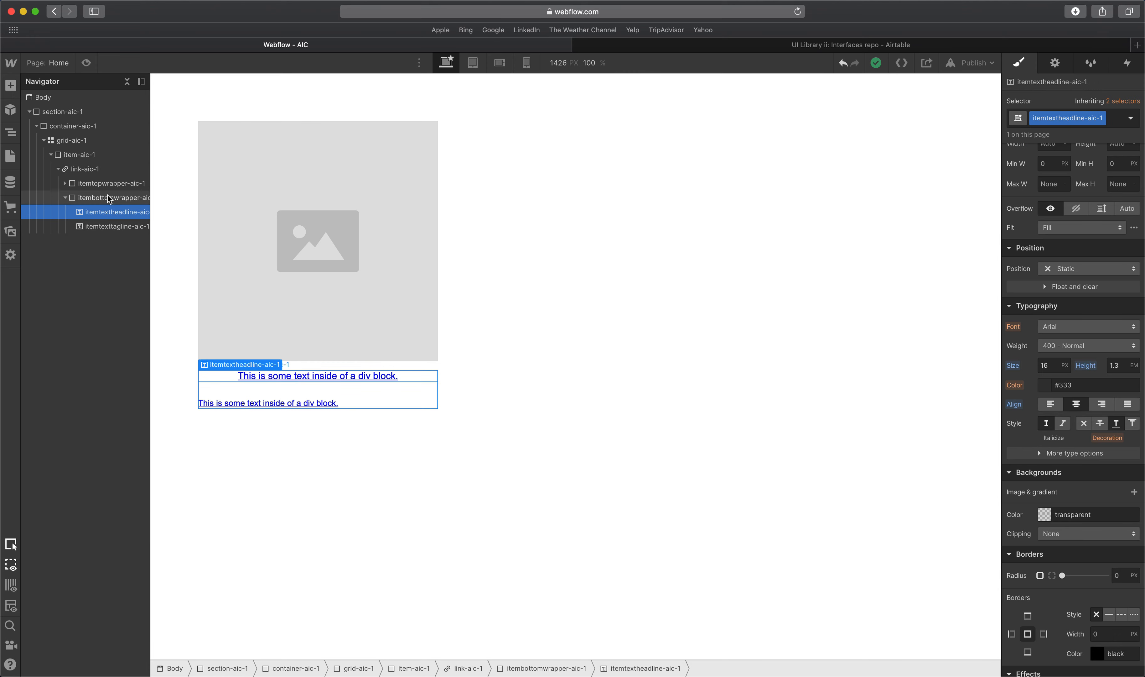
{"action": "left_click", "coordinate": [92, 169]}
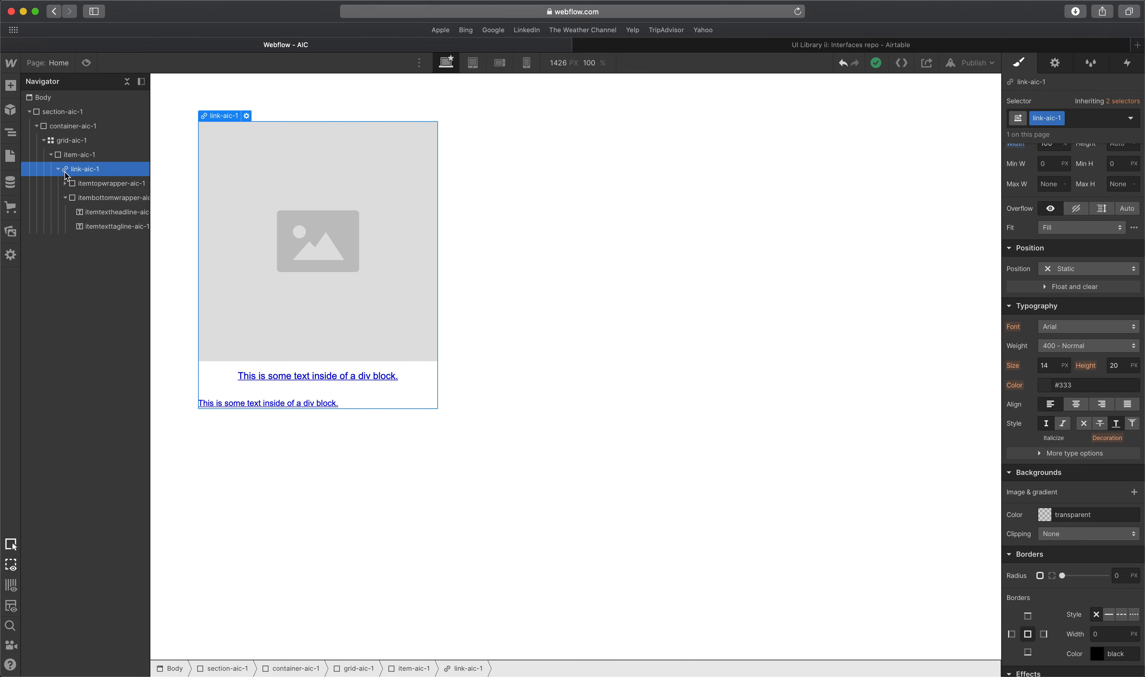
{"action": "scroll", "coordinate": [1098, 256], "scroll_direction": "up", "scroll_amount": 5}
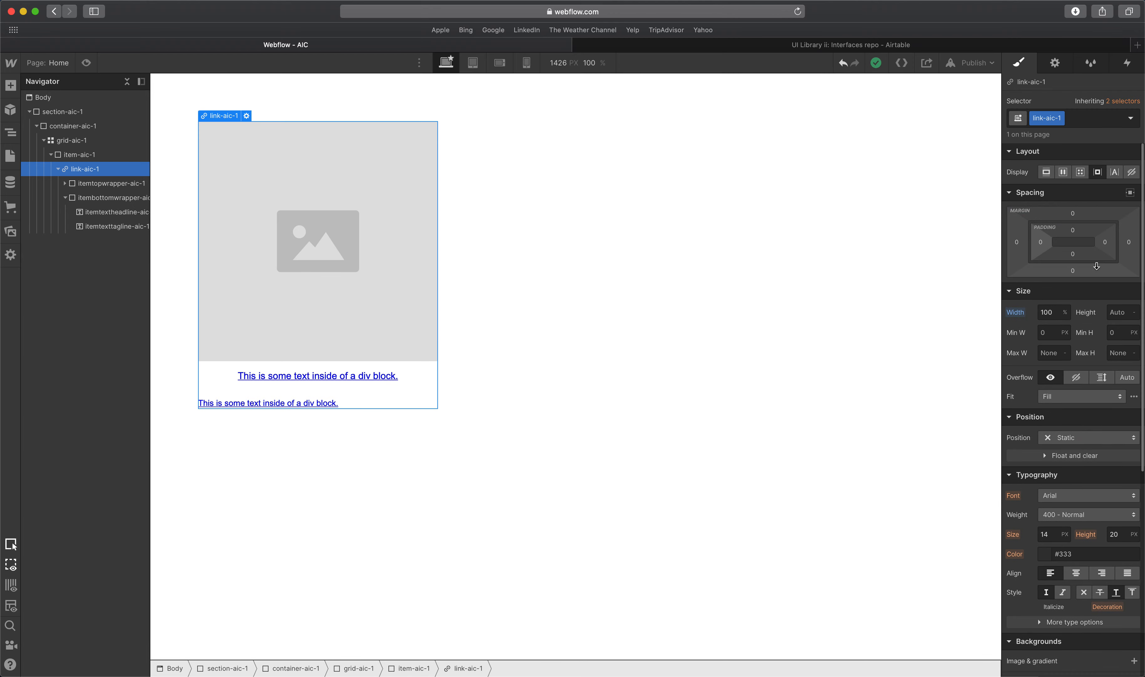
{"action": "scroll", "coordinate": [1068, 279], "scroll_direction": "down", "scroll_amount": 5}
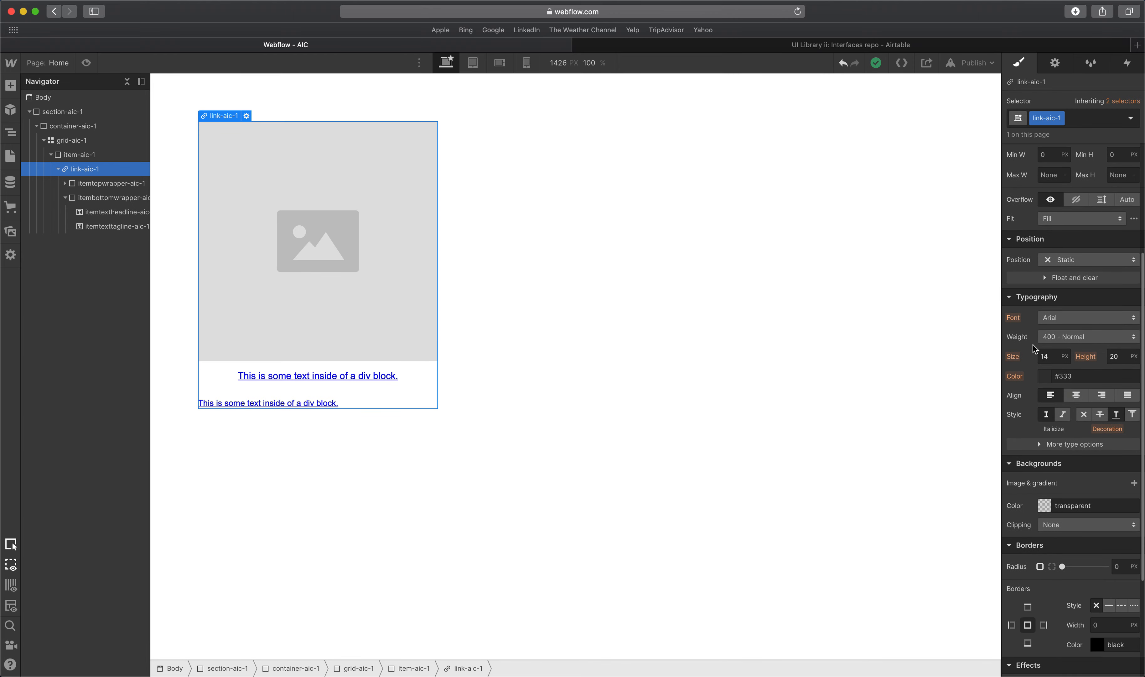
{"action": "left_click", "coordinate": [1039, 378]}
{"action": "type", "text": "1d1d1d"}
{"action": "key", "text": "Tab"}
Save the link block's #1d1d1d text colour as a global swatch named Black.
{"action": "left_click", "coordinate": [1040, 379]}
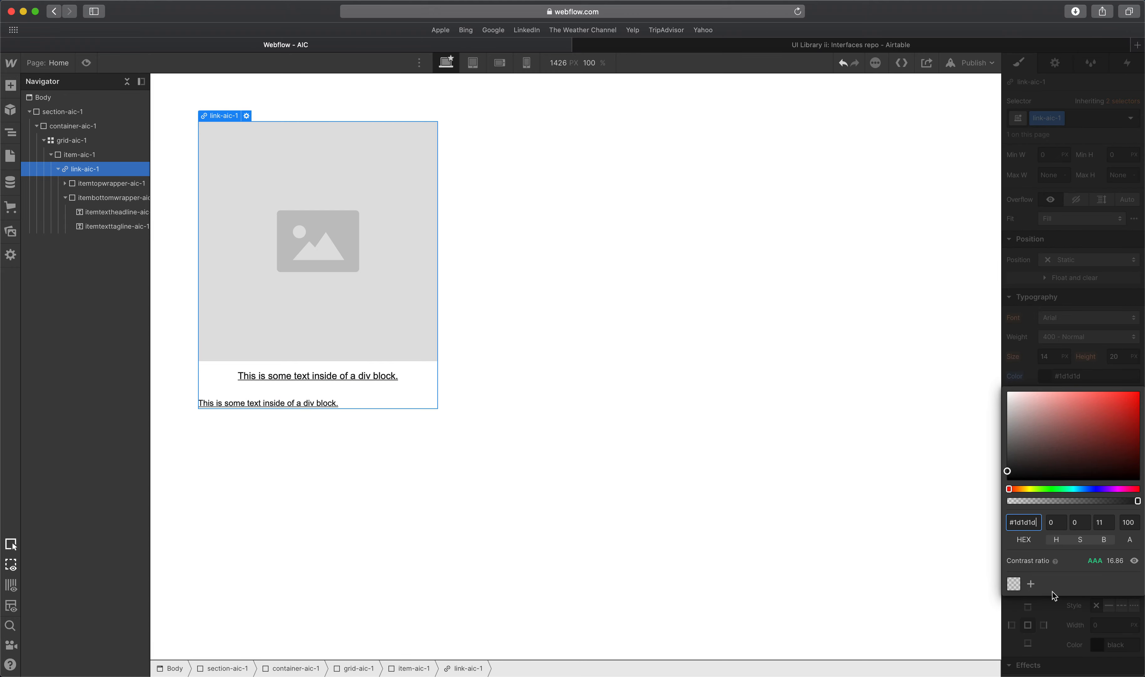
{"action": "left_click", "coordinate": [1032, 584]}
{"action": "left_click", "coordinate": [1125, 645]}
{"action": "left_click", "coordinate": [1102, 364]}
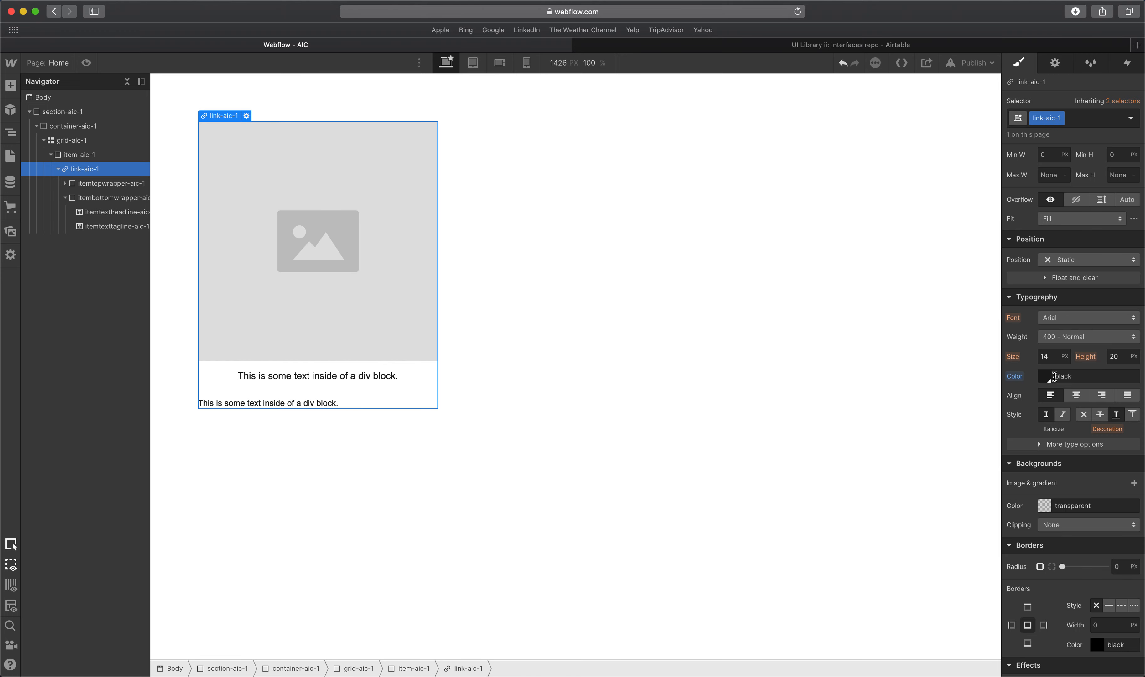
Display the headline text block in all uppercase with 5 px letter spacing.
{"action": "left_click", "coordinate": [586, 354]}
{"action": "left_click", "coordinate": [332, 375]}
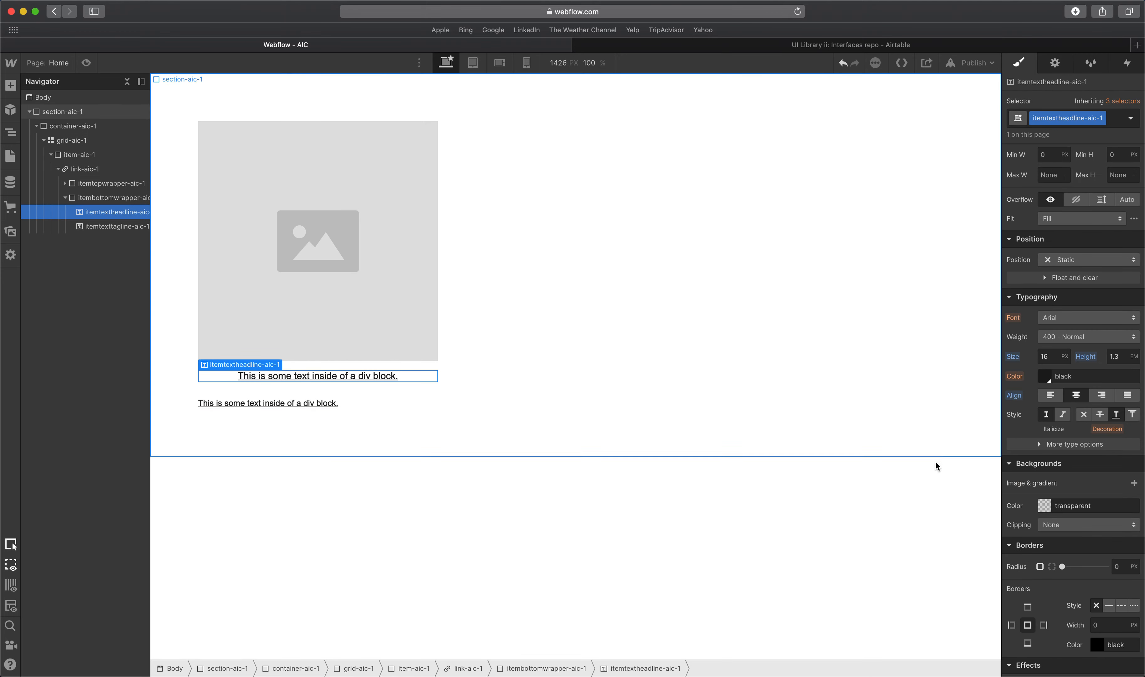
{"action": "left_click", "coordinate": [1068, 445]}
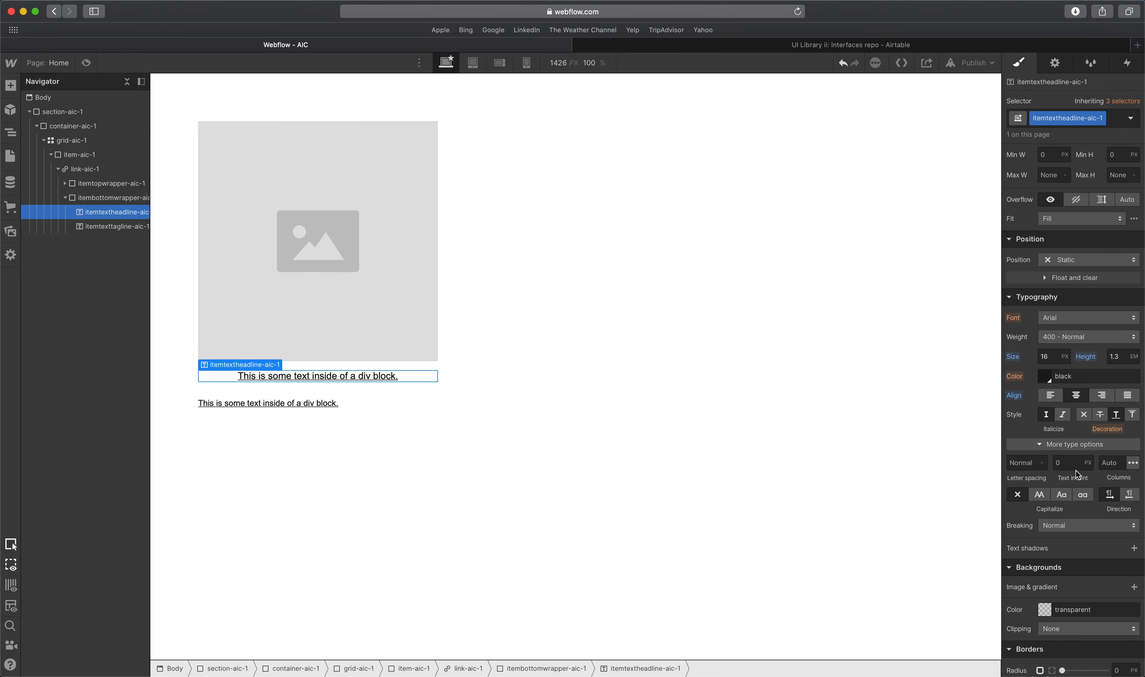
{"action": "left_click", "coordinate": [1041, 495]}
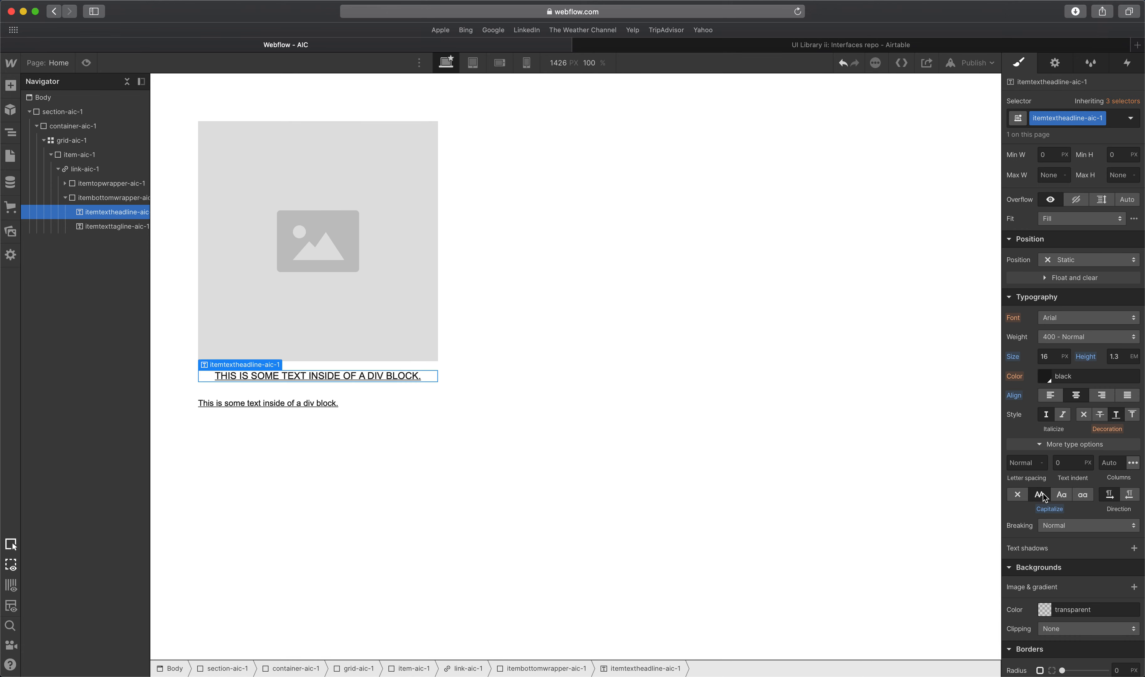
{"action": "left_click", "coordinate": [1027, 463]}
{"action": "type", "text": "5"}
{"action": "key", "text": "Tab"}
Switch to the Adobe XD design and inspect the character spacing of the PREPARE TO POUNCE text.
{"action": "key", "text": "ctrl+Up"}
{"action": "left_click", "coordinate": [893, 250]}
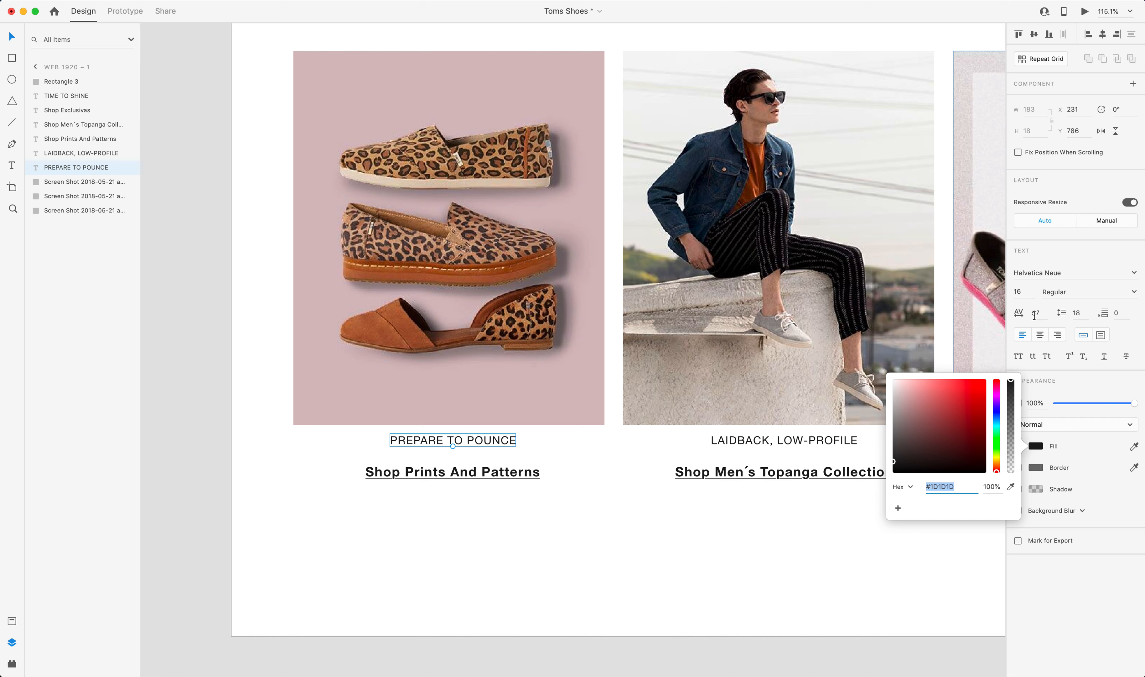
{"action": "left_click", "coordinate": [1043, 310]}
{"action": "left_click", "coordinate": [1039, 312]}
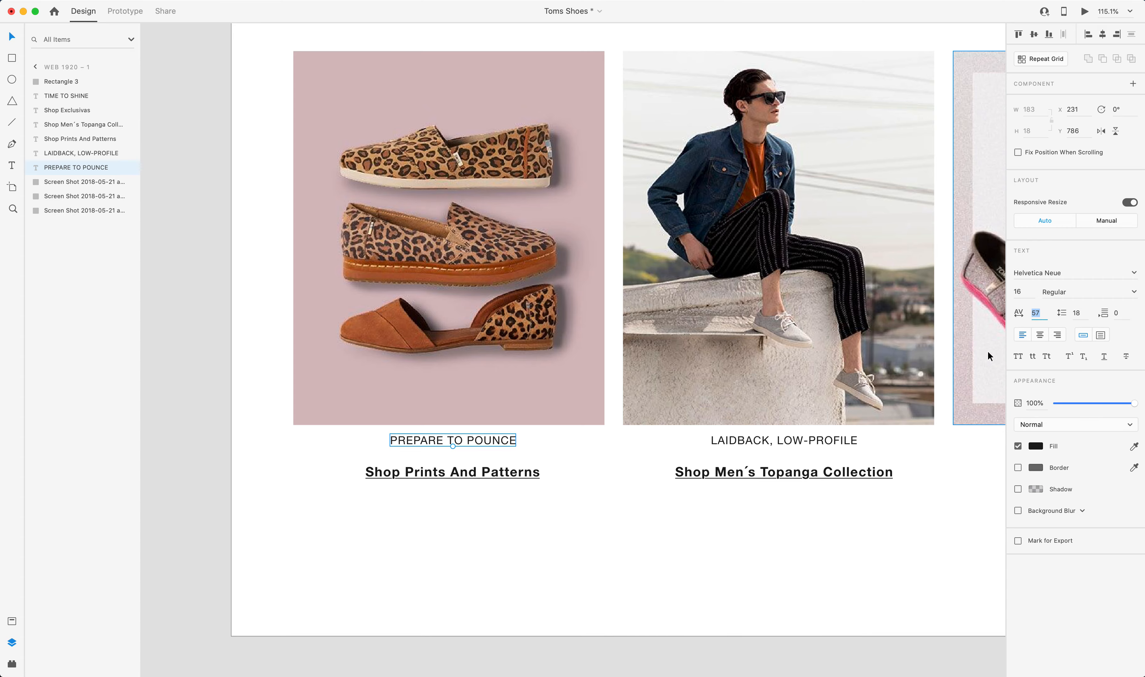
Copy "PREPARE TO POUNCE" from the design and replace the headline's placeholder text in Webflow with it.
{"action": "left_click", "coordinate": [479, 446]}
{"action": "double_click", "coordinate": [478, 445]}
{"action": "key", "text": "super+c"}
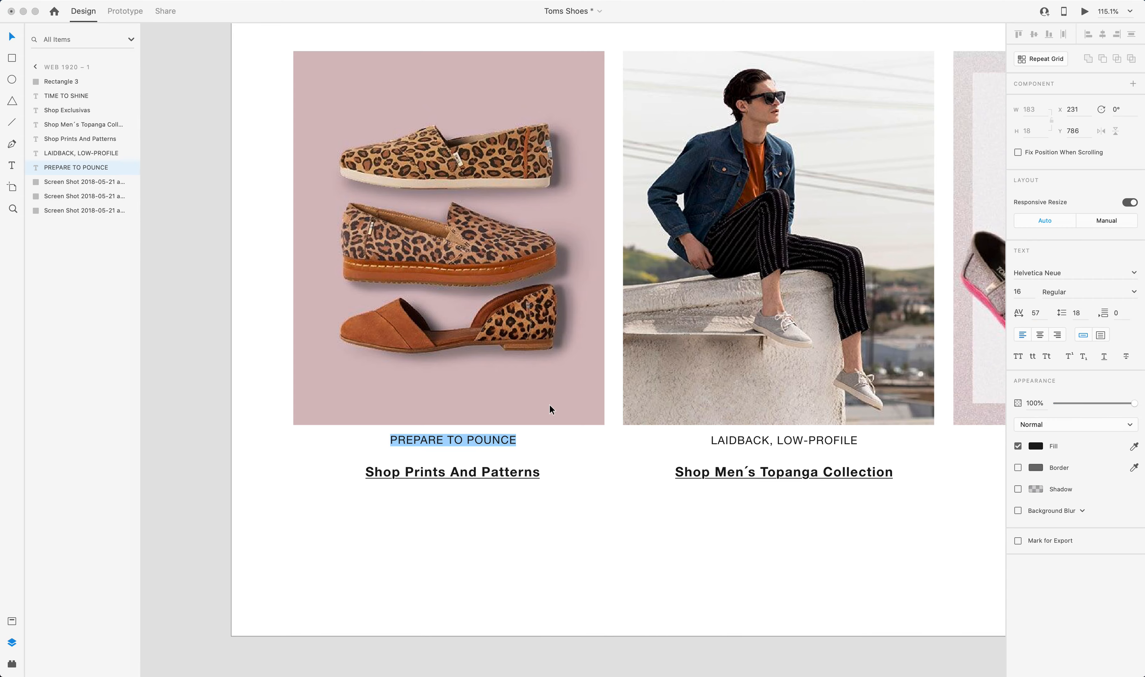
{"action": "key", "text": "ctrl+Up"}
{"action": "left_click", "coordinate": [538, 387]}
{"action": "double_click", "coordinate": [363, 390]}
{"action": "key", "text": "super+a"}
{"action": "key", "text": "super+v"}
Copy "Shop Prints And Patterns" from the Adobe XD design and replace the tagline's placeholder text in Webflow with it.
{"action": "left_click", "coordinate": [348, 401]}
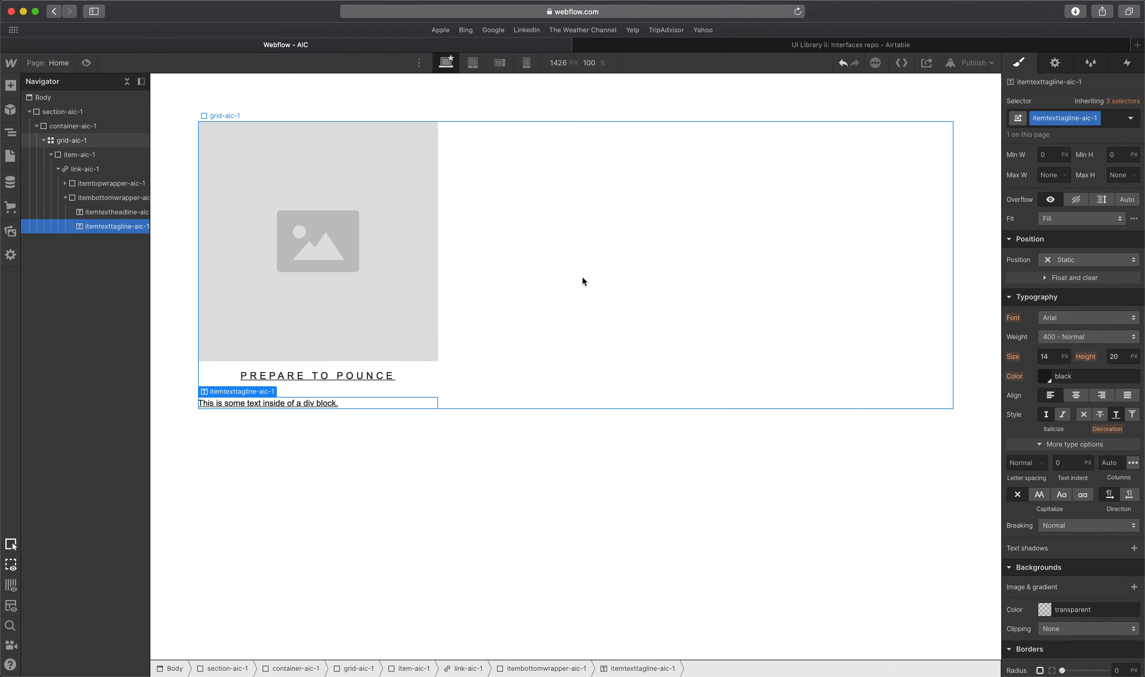
{"action": "key", "text": "ctrl+Up"}
{"action": "left_click", "coordinate": [840, 248]}
{"action": "left_click", "coordinate": [437, 471]}
{"action": "double_click", "coordinate": [437, 472]}
{"action": "key", "text": "super+c"}
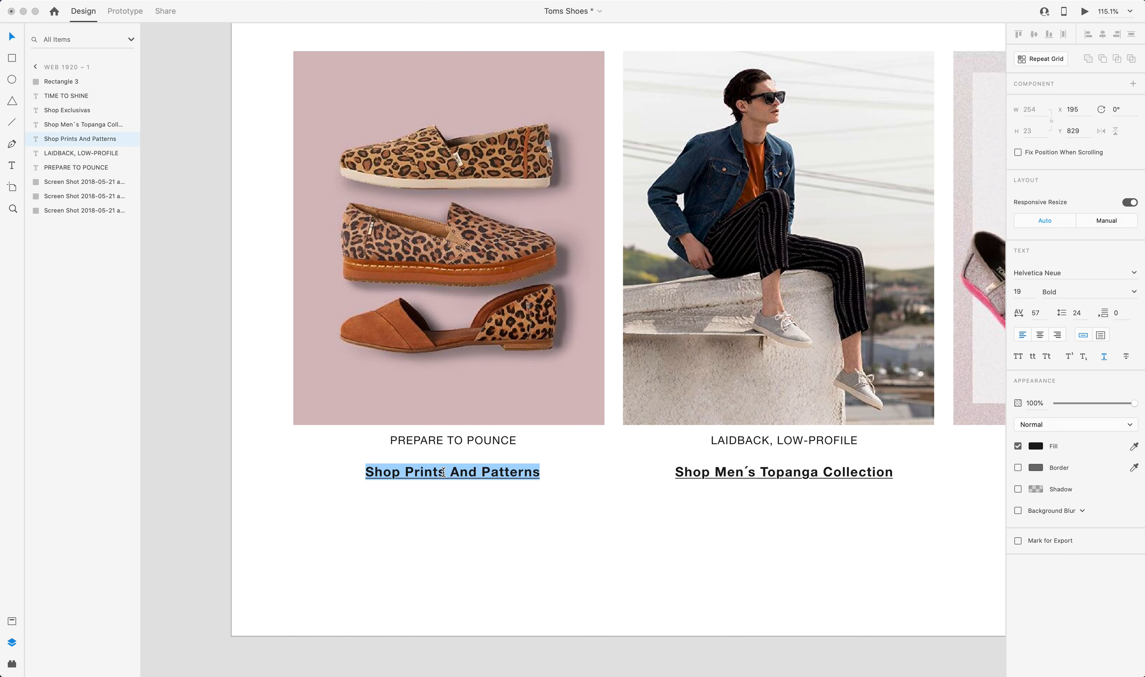
{"action": "key", "text": "ctrl+Up"}
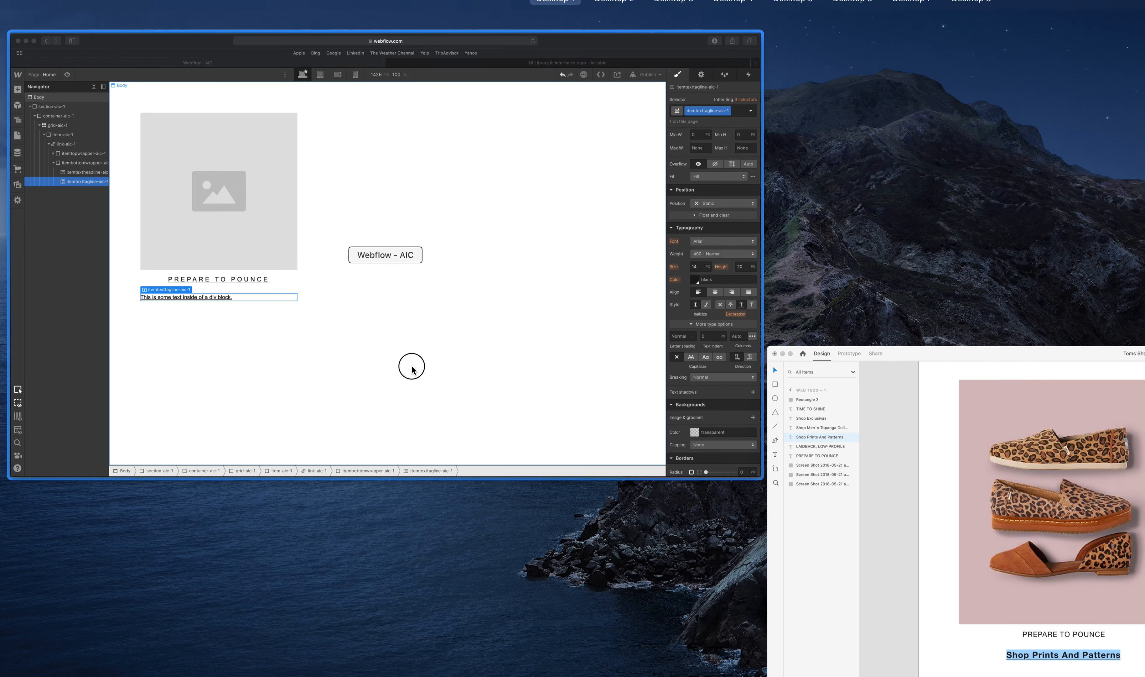
{"action": "left_click", "coordinate": [411, 365]}
{"action": "double_click", "coordinate": [306, 402]}
{"action": "key", "text": "super+v"}
{"action": "key", "text": "Escape"}
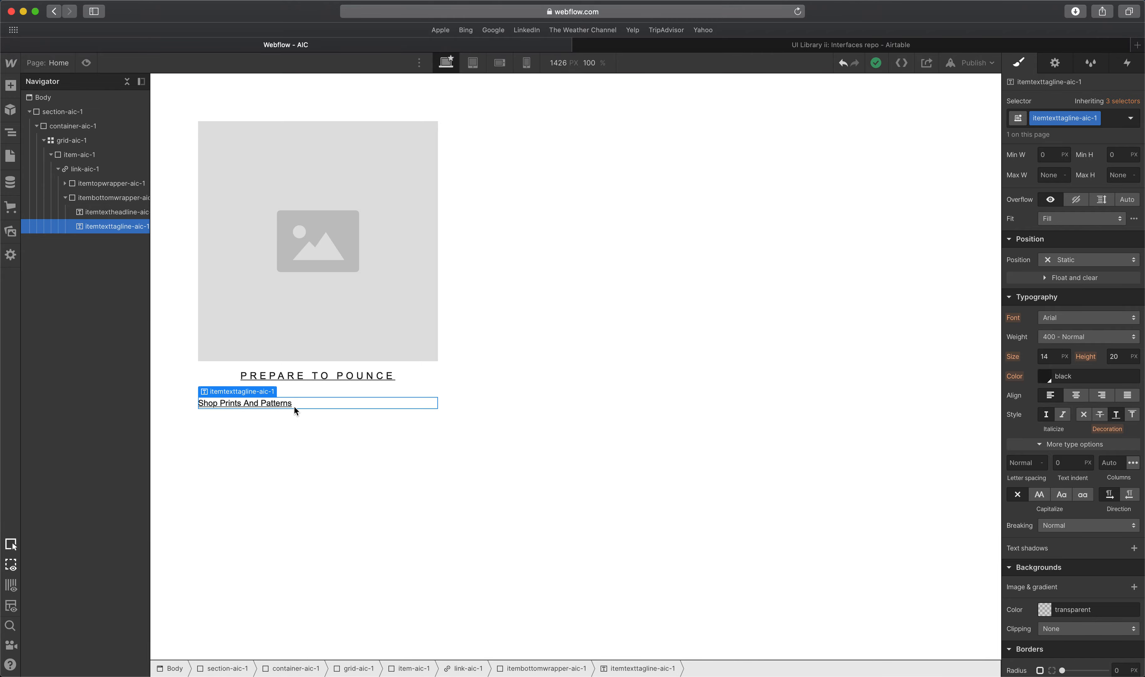
Switch to Adobe XD, check the font size of the Shop Prints And Patterns text, and return to Webflow.
{"action": "key", "text": "ctrl+Up"}
{"action": "left_click", "coordinate": [801, 272]}
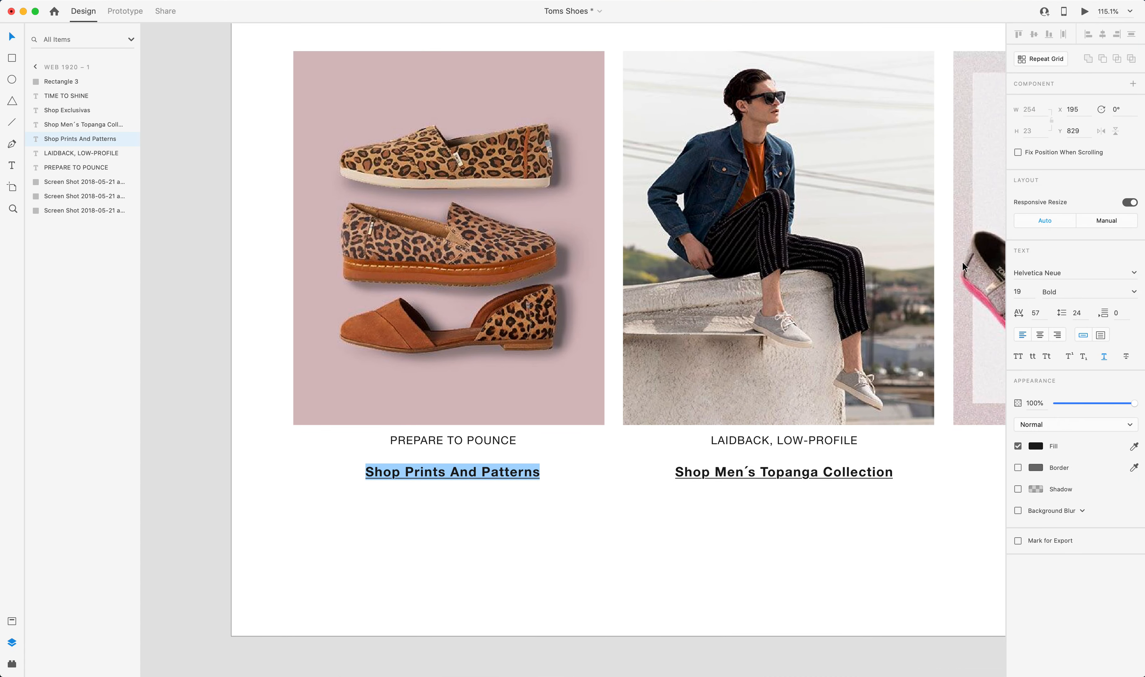
{"action": "key", "text": "Escape"}
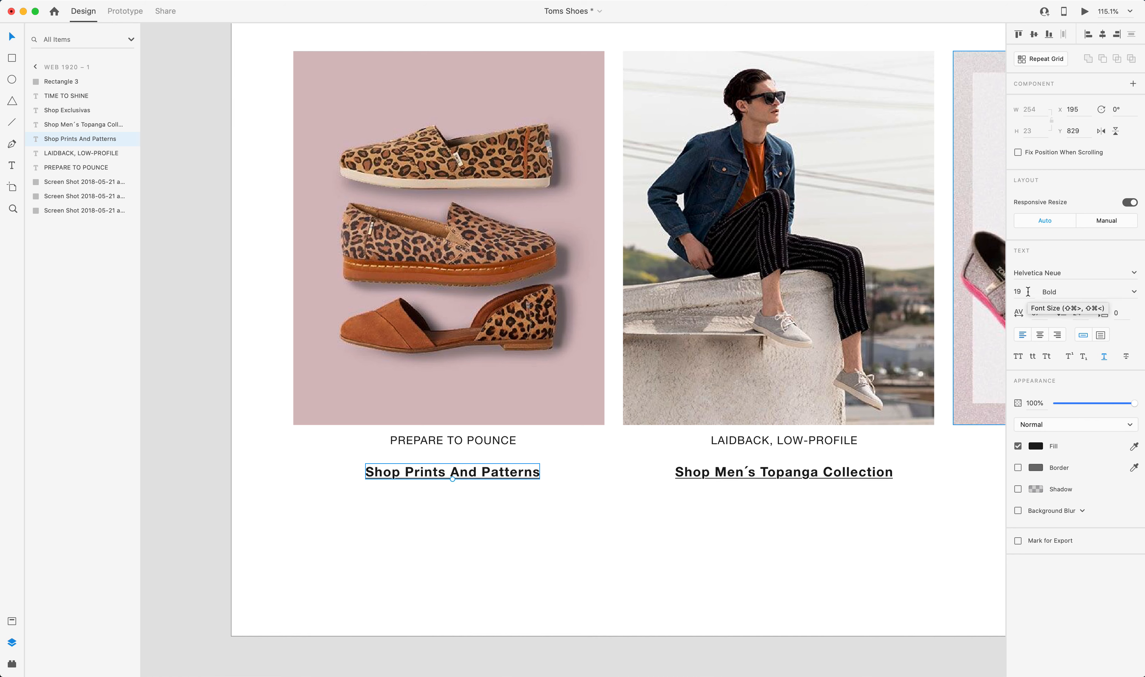
{"action": "key", "text": "ctrl+Up"}
{"action": "left_click", "coordinate": [594, 317]}
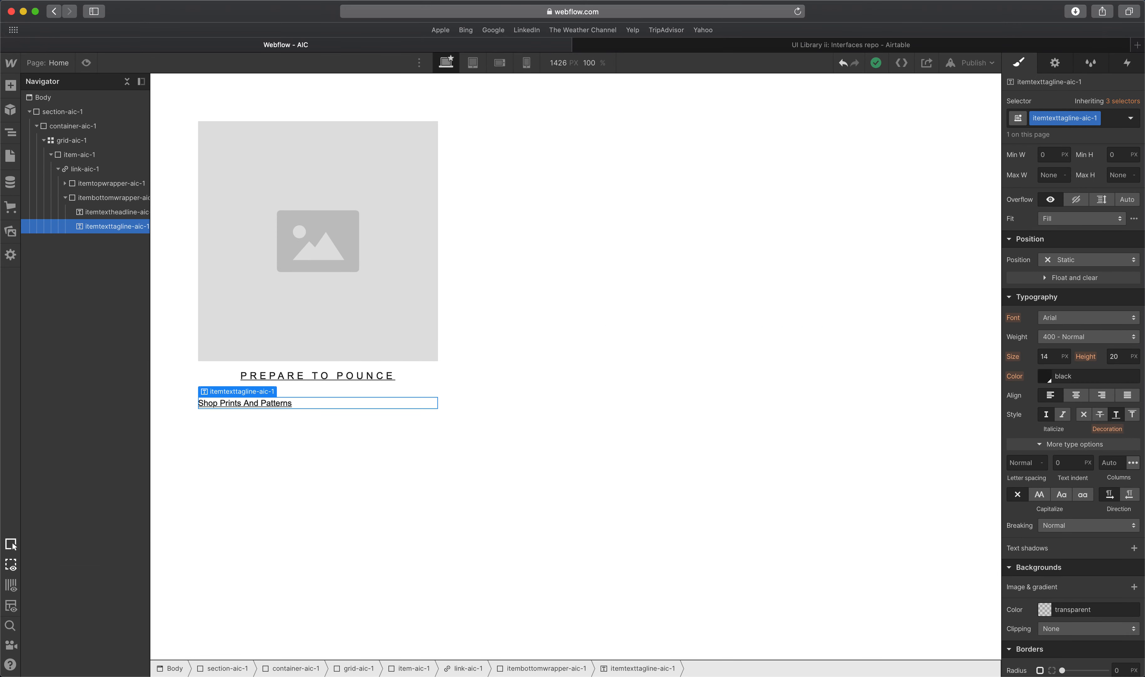
Set the tagline's font size to 20 px and its line height to 1.3 em.
{"action": "left_click", "coordinate": [1055, 358]}
{"action": "type", "text": "20"}
{"action": "key", "text": "Tab"}
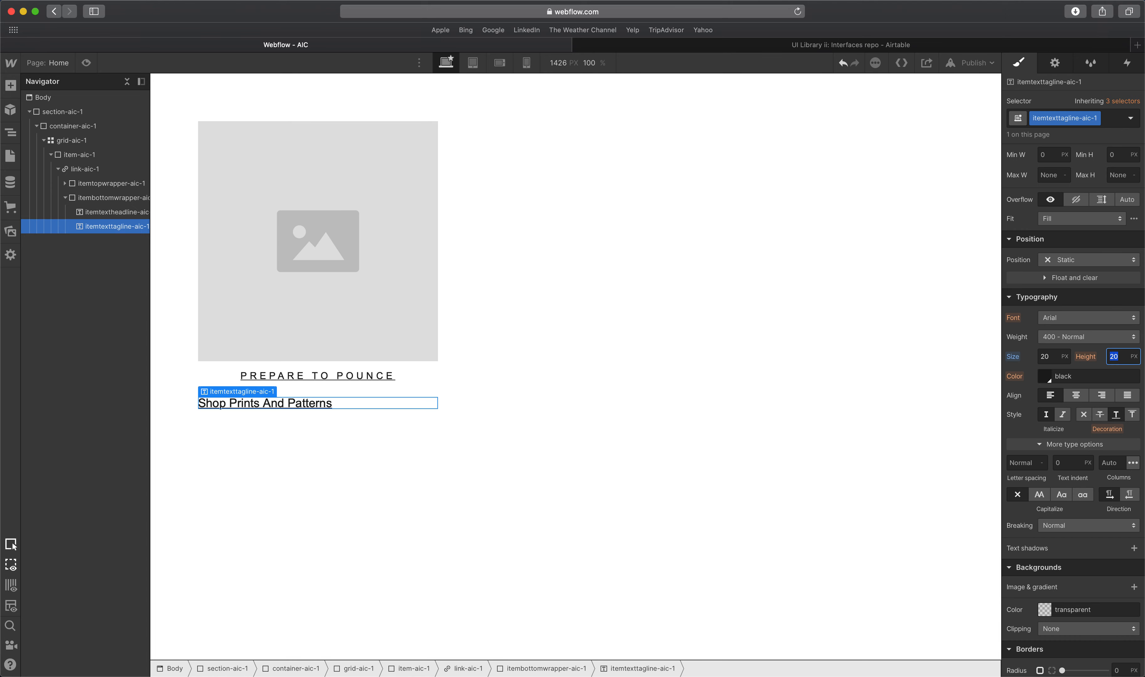
{"action": "type", "text": "1.3"}
{"action": "key", "text": "Tab"}
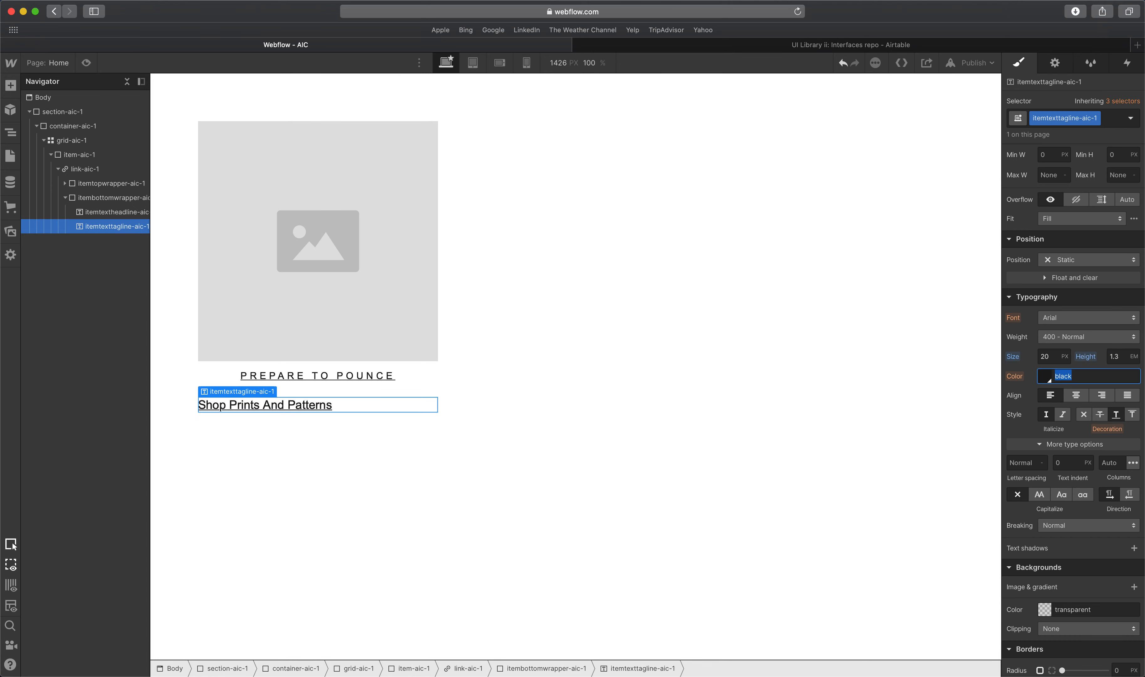
Check the tagline's colour swatch and centre-align its text.
{"action": "left_click", "coordinate": [1046, 372]}
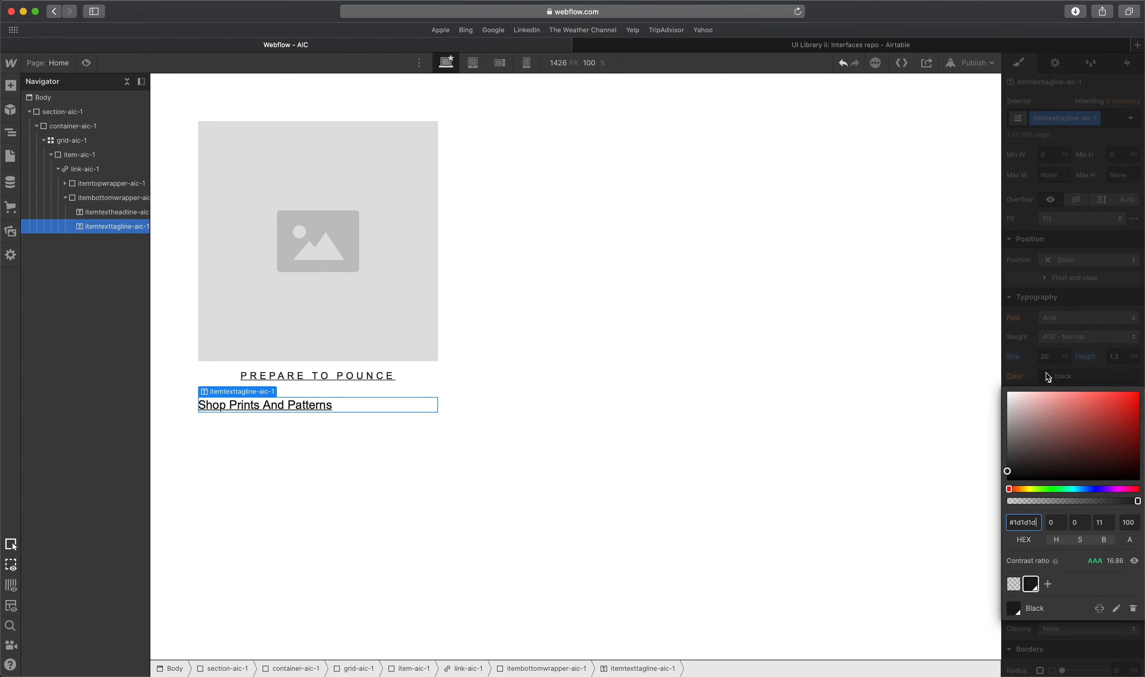
{"action": "left_click", "coordinate": [1056, 370]}
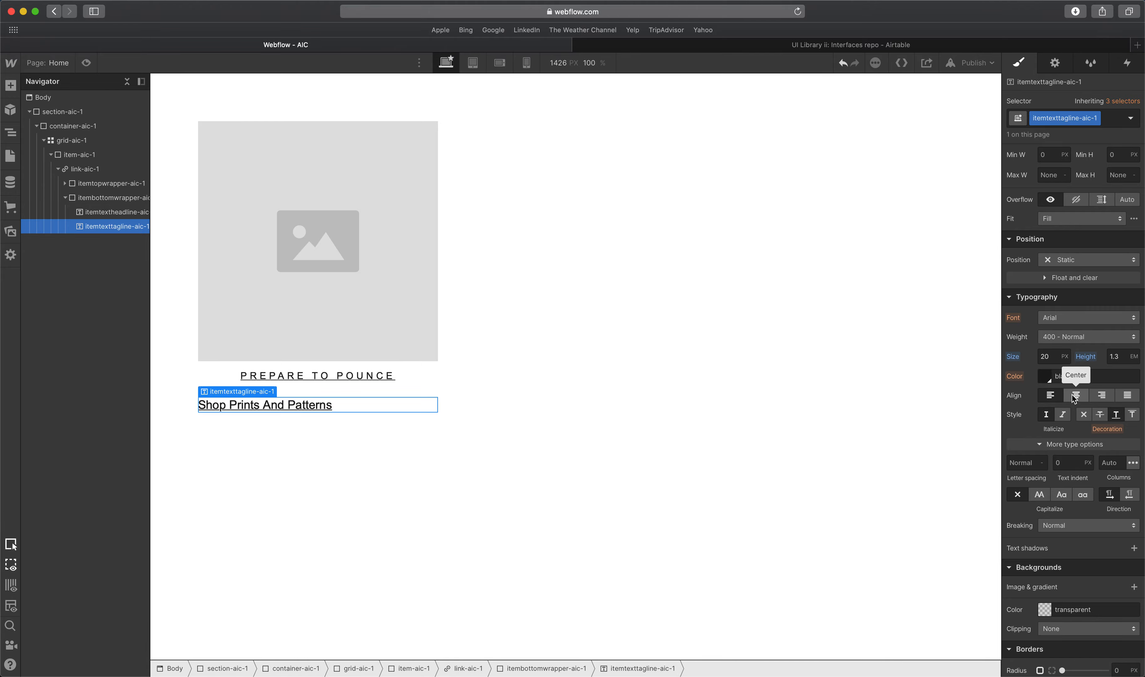
{"action": "left_click", "coordinate": [1072, 395]}
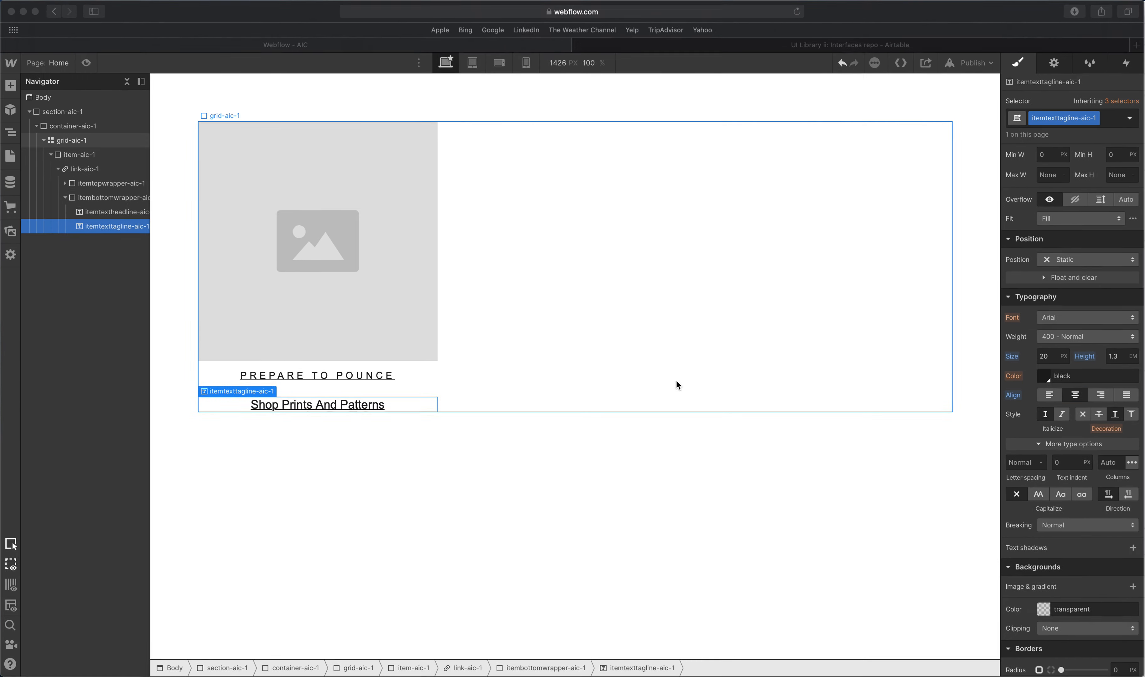
{"action": "left_click", "coordinate": [677, 381]}
{"action": "left_click", "coordinate": [426, 414]}
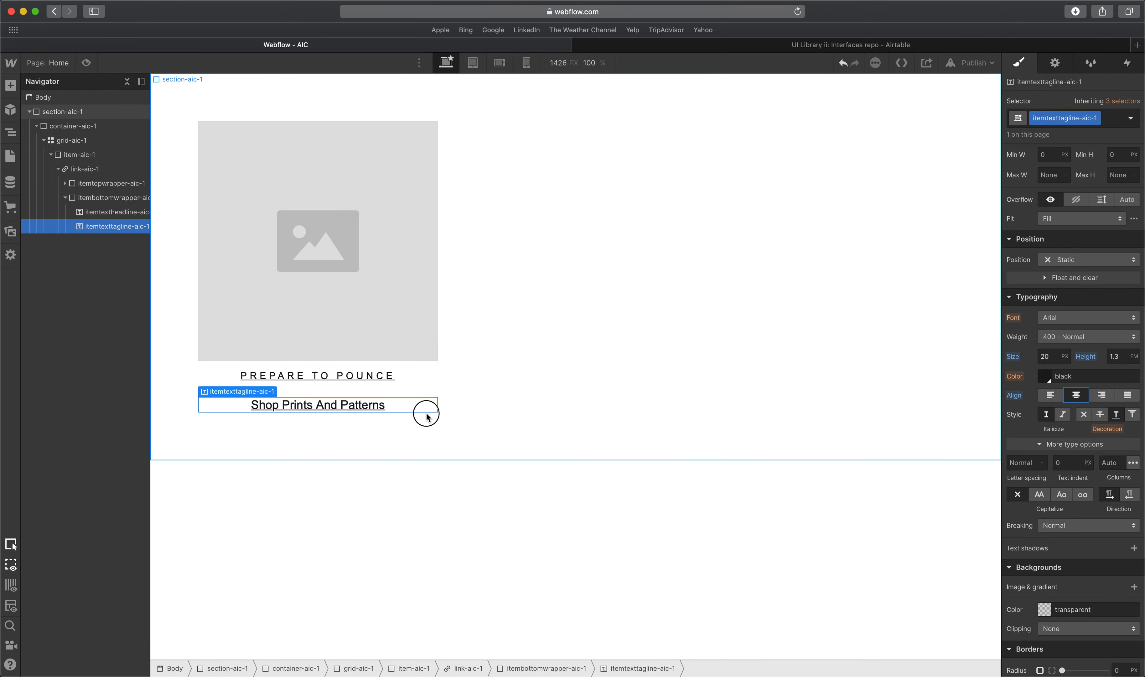
{"action": "left_click", "coordinate": [422, 409]}
Set the tagline's letter spacing to 5 px.
{"action": "left_click", "coordinate": [1025, 462]}
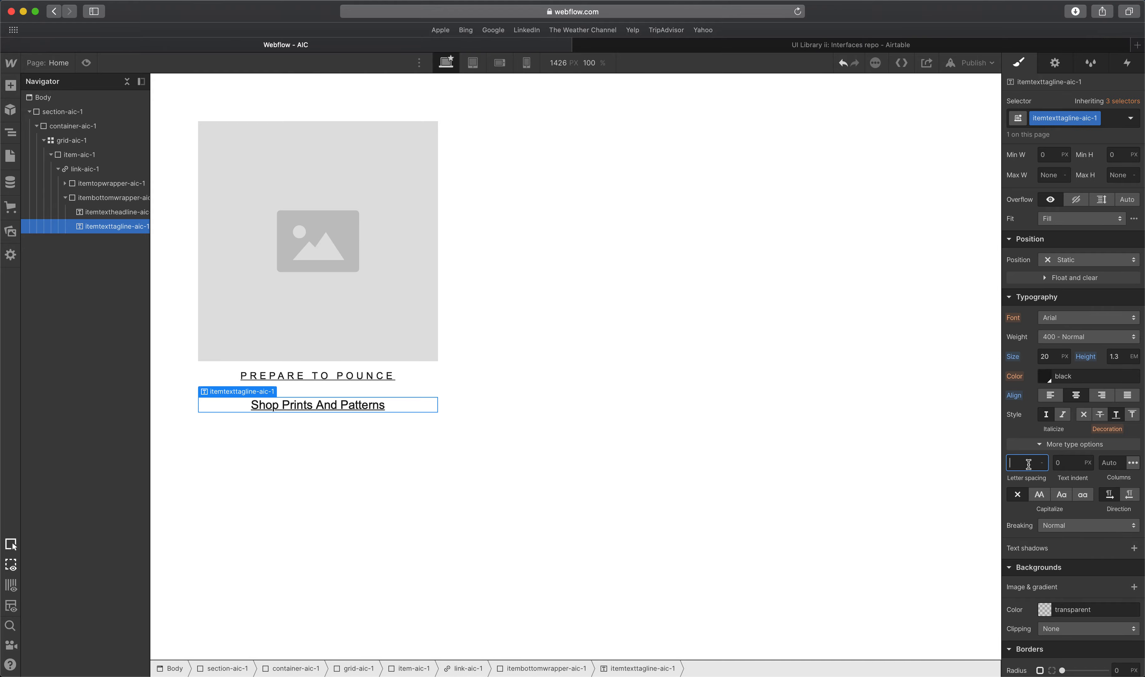
{"action": "type", "text": "5"}
{"action": "key", "text": "Tab"}
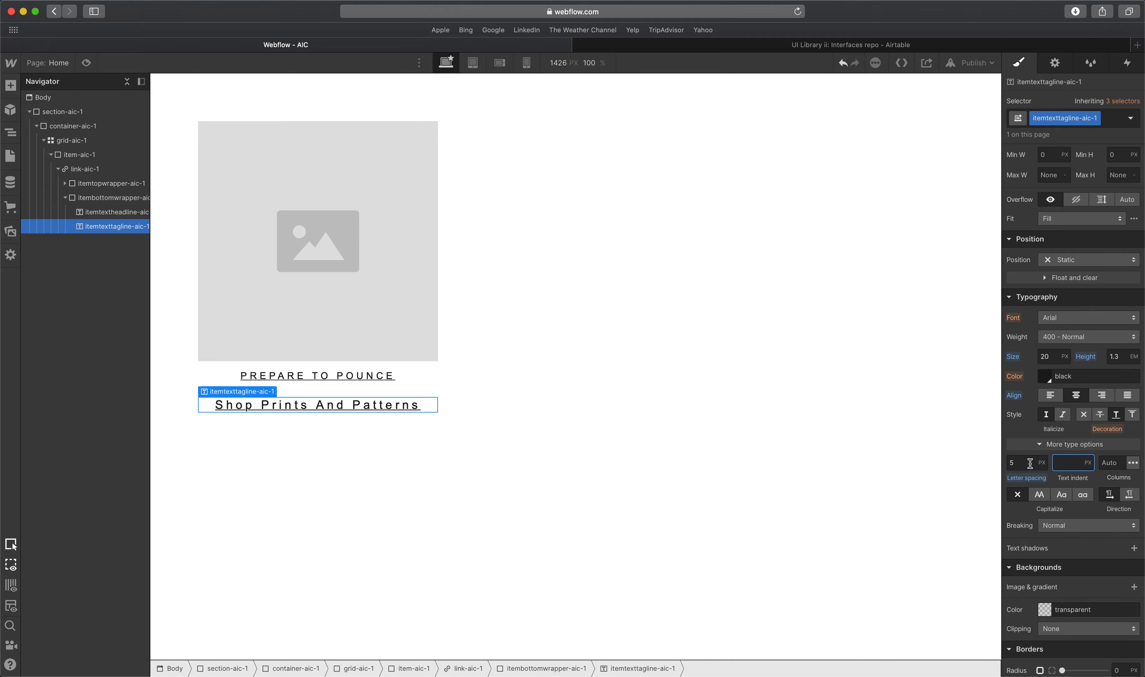
Check the Shop Prints And Patterns text's weight in Adobe XD, and set the Webflow tagline's weight to 700 - Bold.
{"action": "key", "text": "ctrl+Up"}
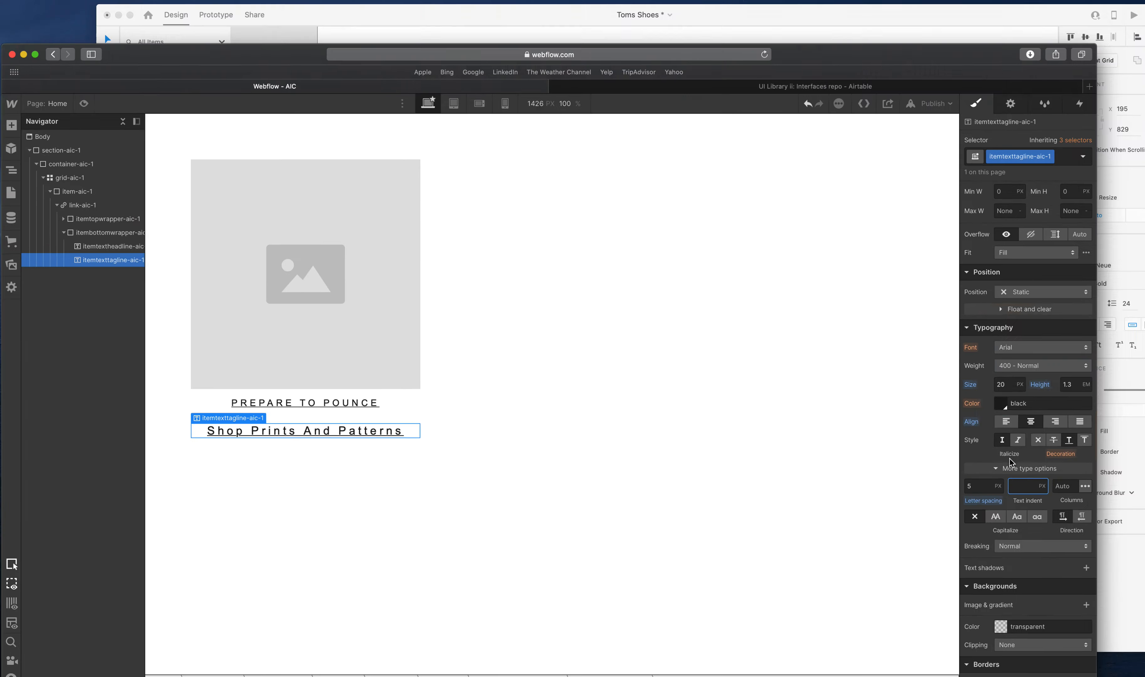
{"action": "left_click", "coordinate": [1003, 365]}
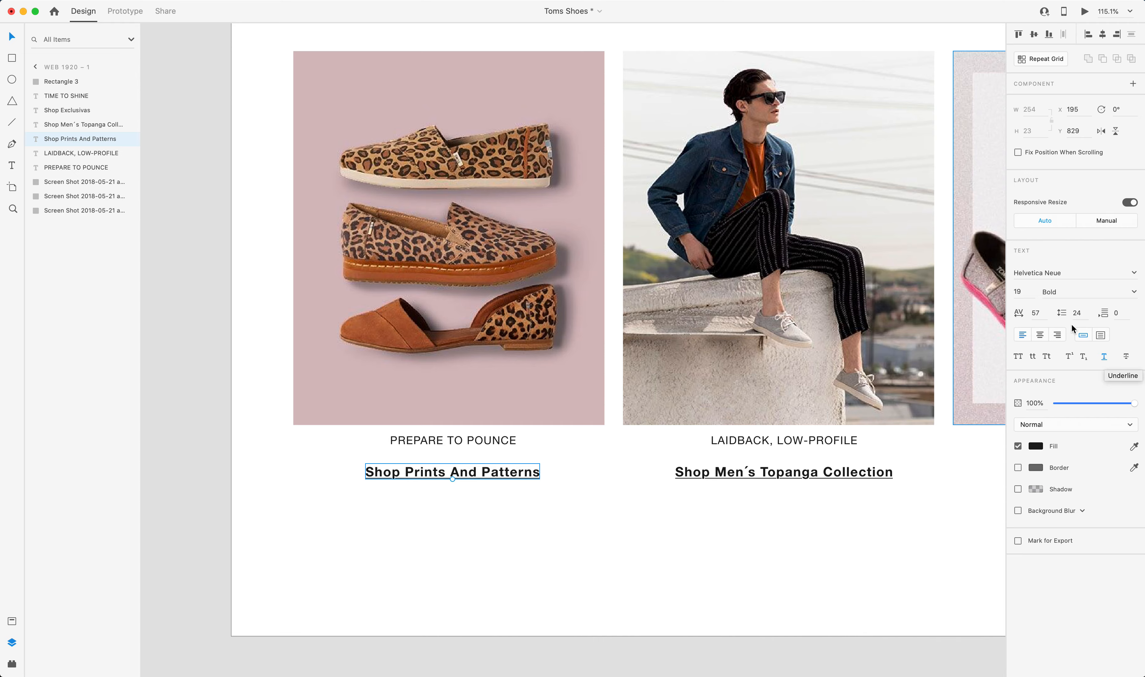
{"action": "key", "text": "ctrl+Up"}
{"action": "left_click", "coordinate": [507, 327]}
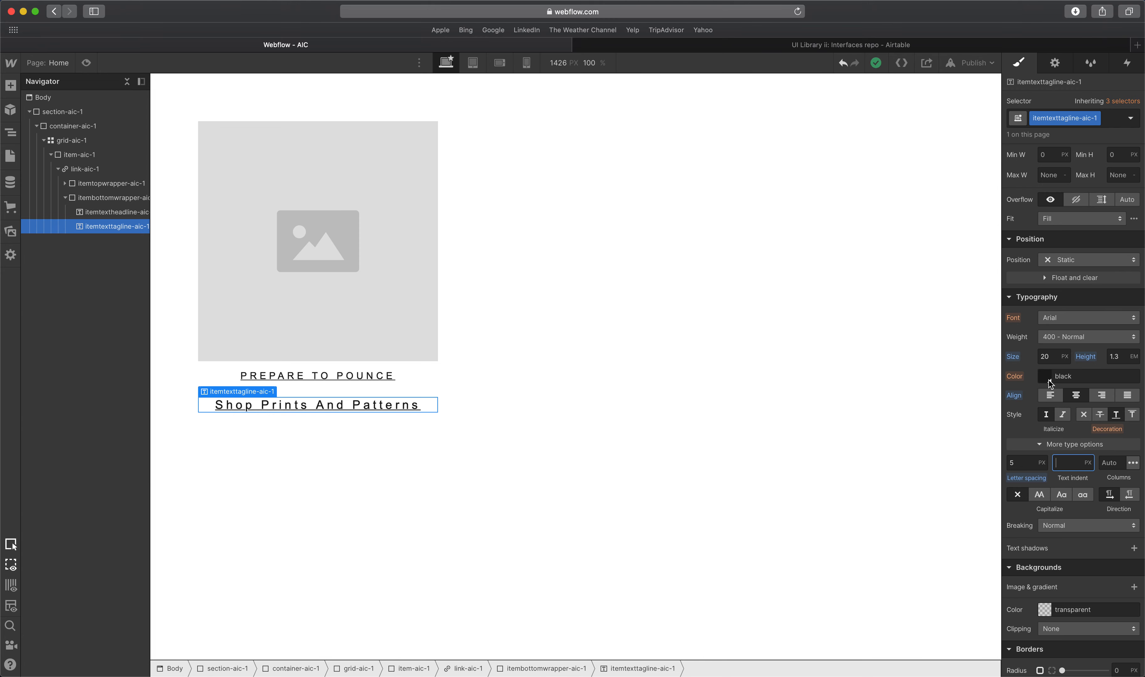
{"action": "left_click", "coordinate": [1068, 338]}
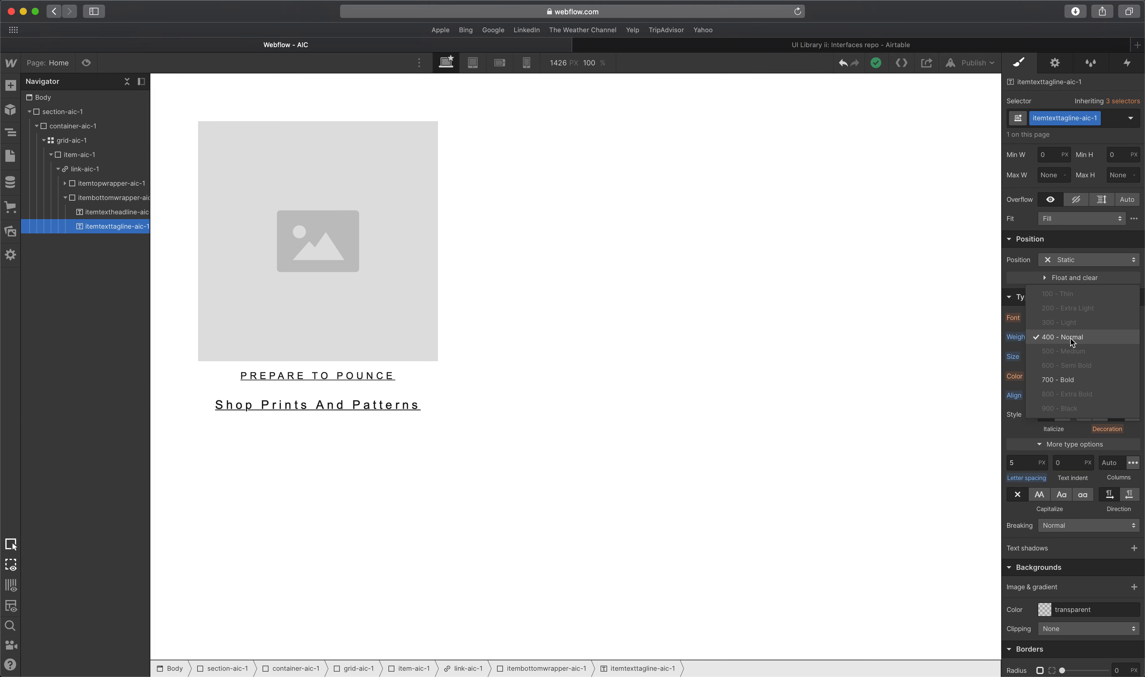
{"action": "left_click", "coordinate": [1067, 378]}
Compare the headline and tagline styling in Webflow with the PREPARE TO POUNCE text in Adobe XD.
{"action": "left_click", "coordinate": [324, 387]}
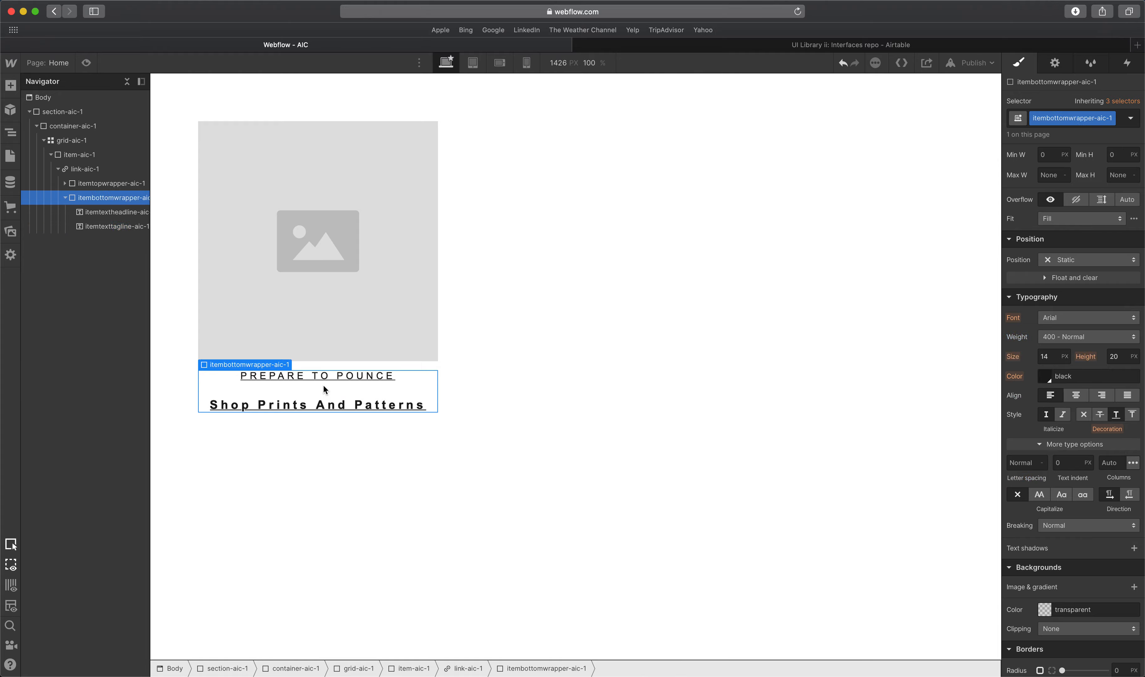
{"action": "left_click", "coordinate": [459, 371]}
{"action": "left_click", "coordinate": [393, 373]}
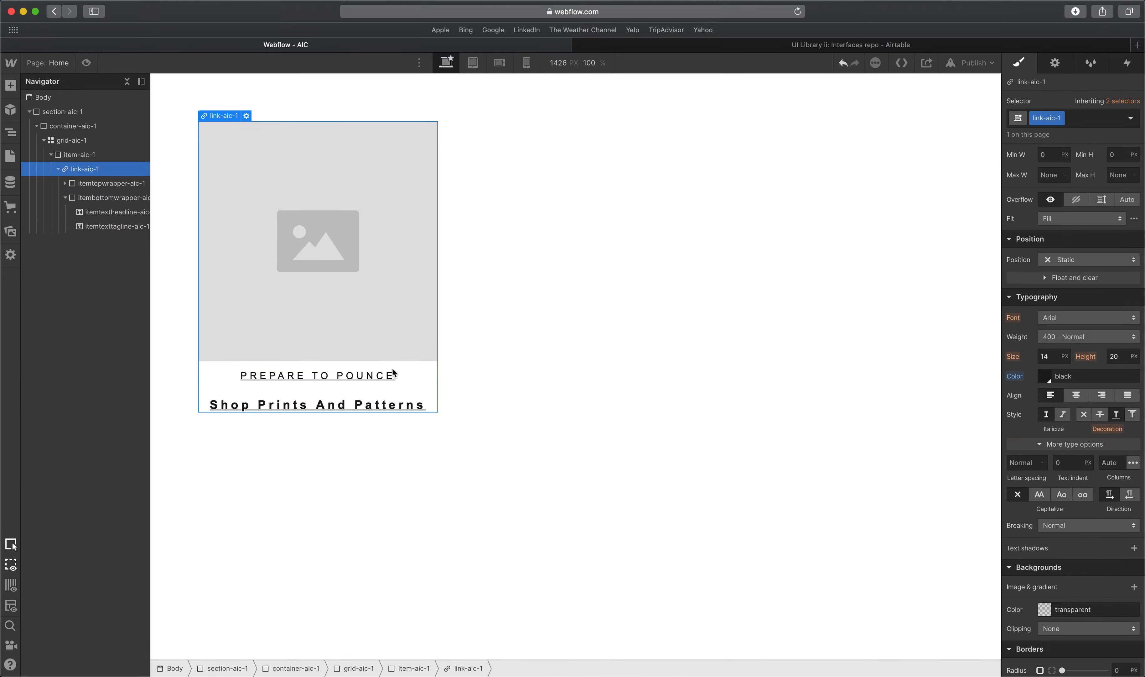
{"action": "key", "text": "ctrl+Up"}
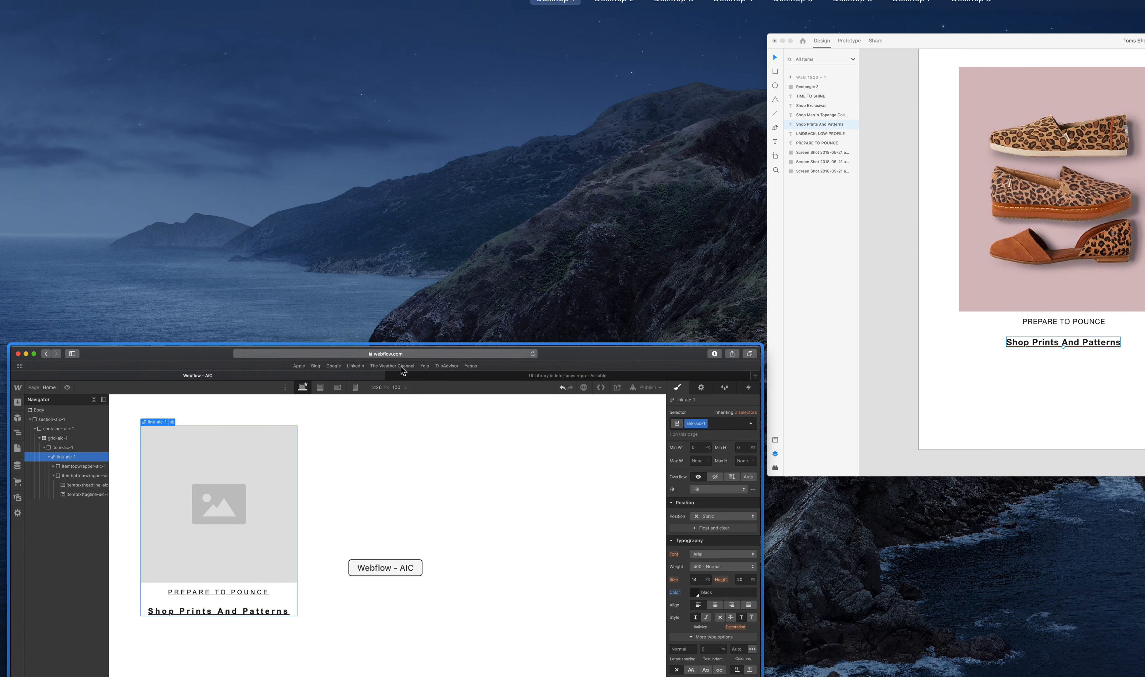
{"action": "left_click", "coordinate": [409, 398]}
{"action": "left_click", "coordinate": [259, 377]}
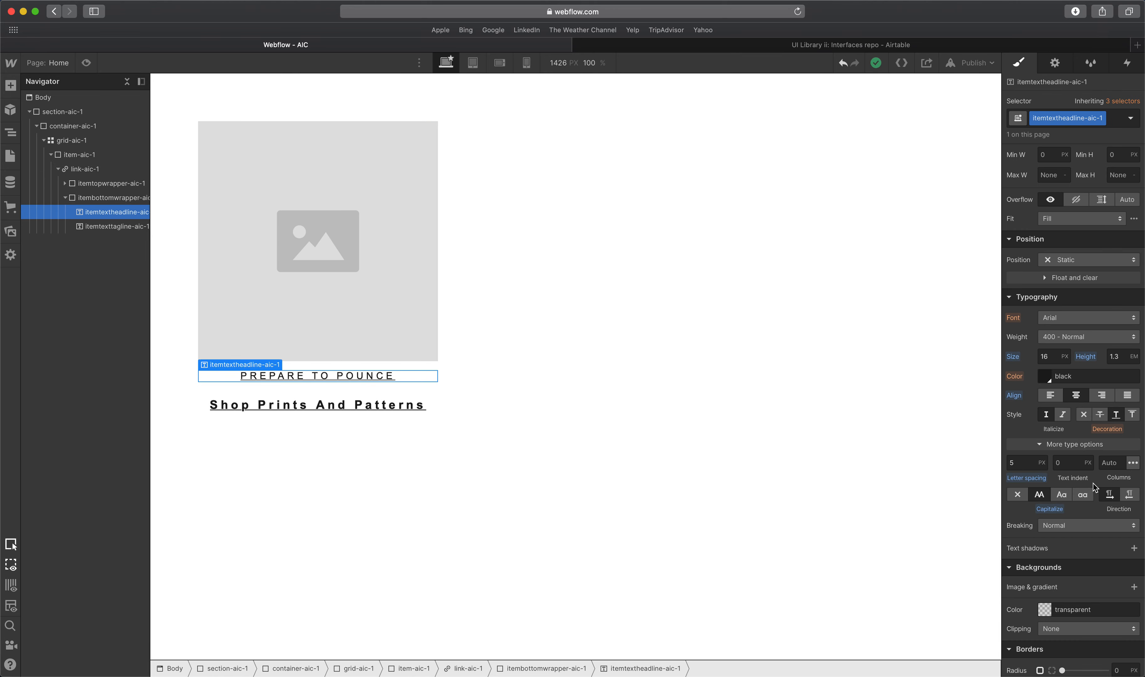
{"action": "key", "text": "ctrl+Up"}
{"action": "left_click", "coordinate": [958, 372]}
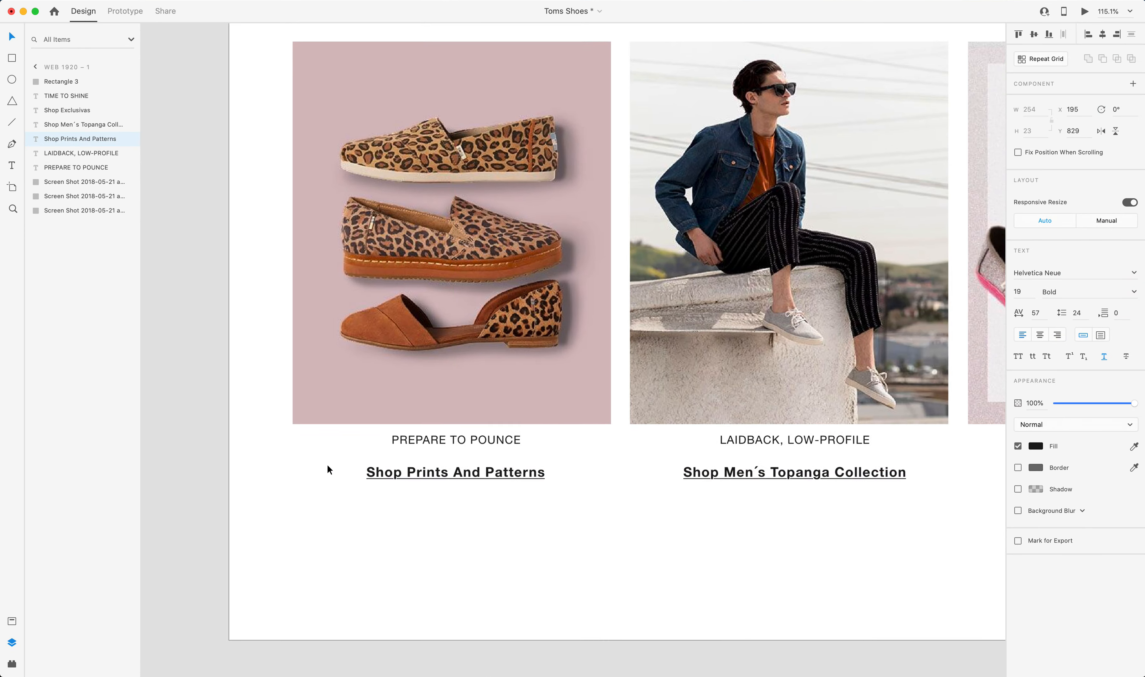
{"action": "scroll", "coordinate": [327, 464], "scroll_direction": "up", "scroll_amount": 3}
{"action": "left_click", "coordinate": [483, 436]}
{"action": "key", "text": "ctrl+Up"}
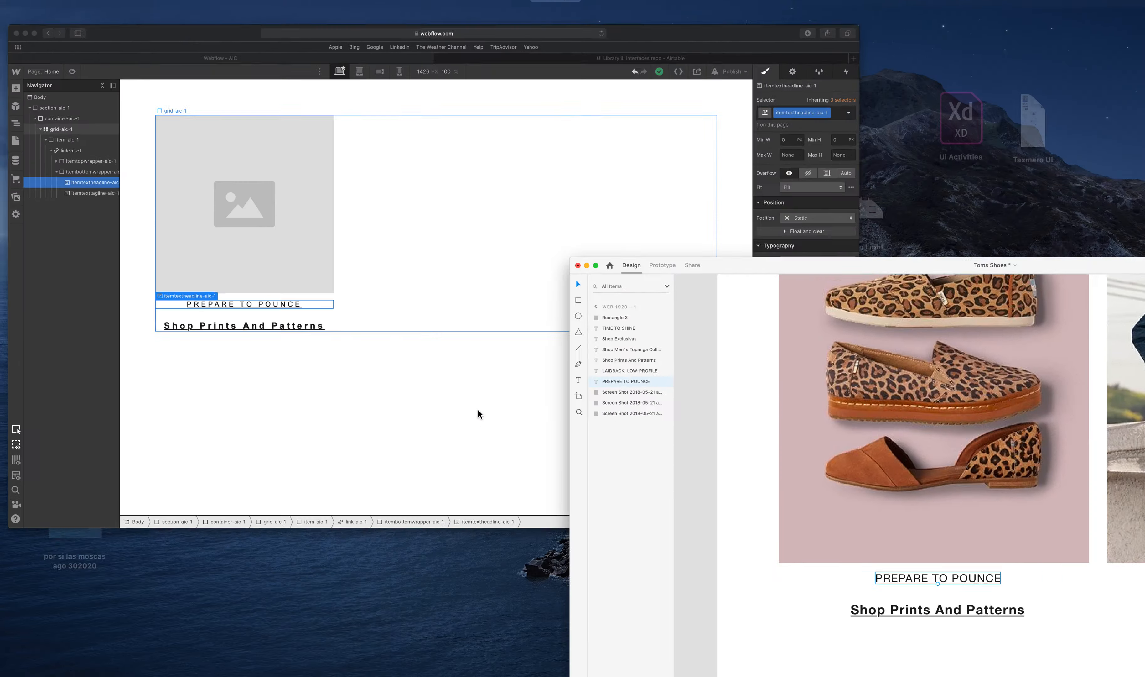
{"action": "left_click", "coordinate": [445, 342]}
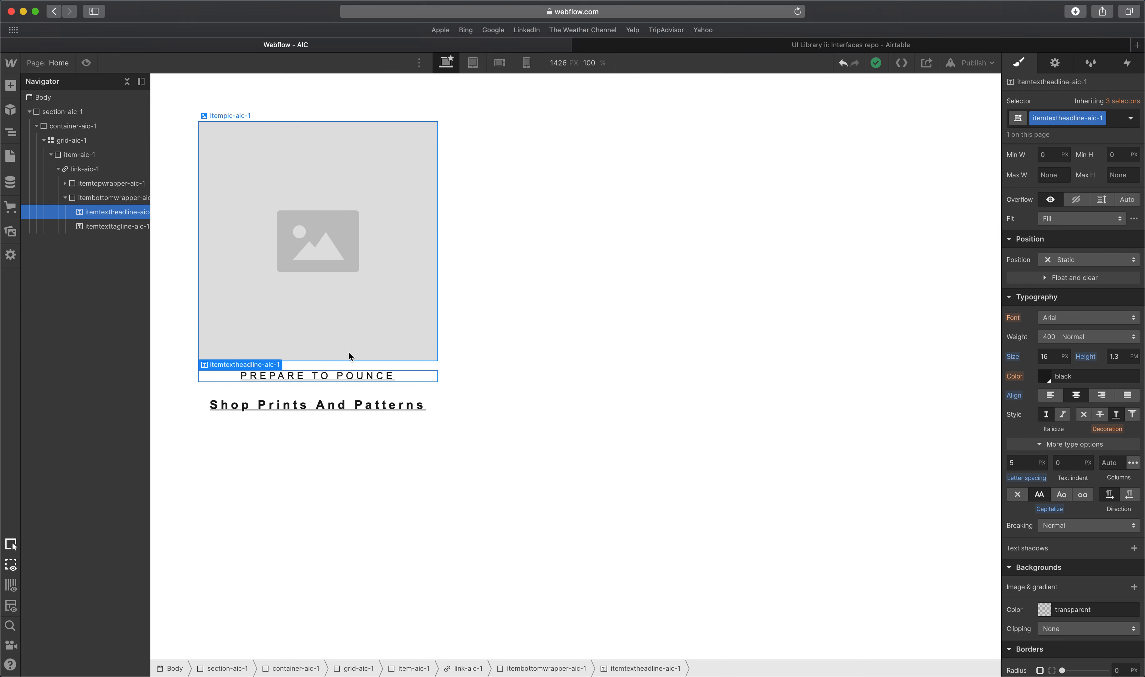
Try turning off the headline's text decoration and reset that override.
{"action": "left_click", "coordinate": [335, 375]}
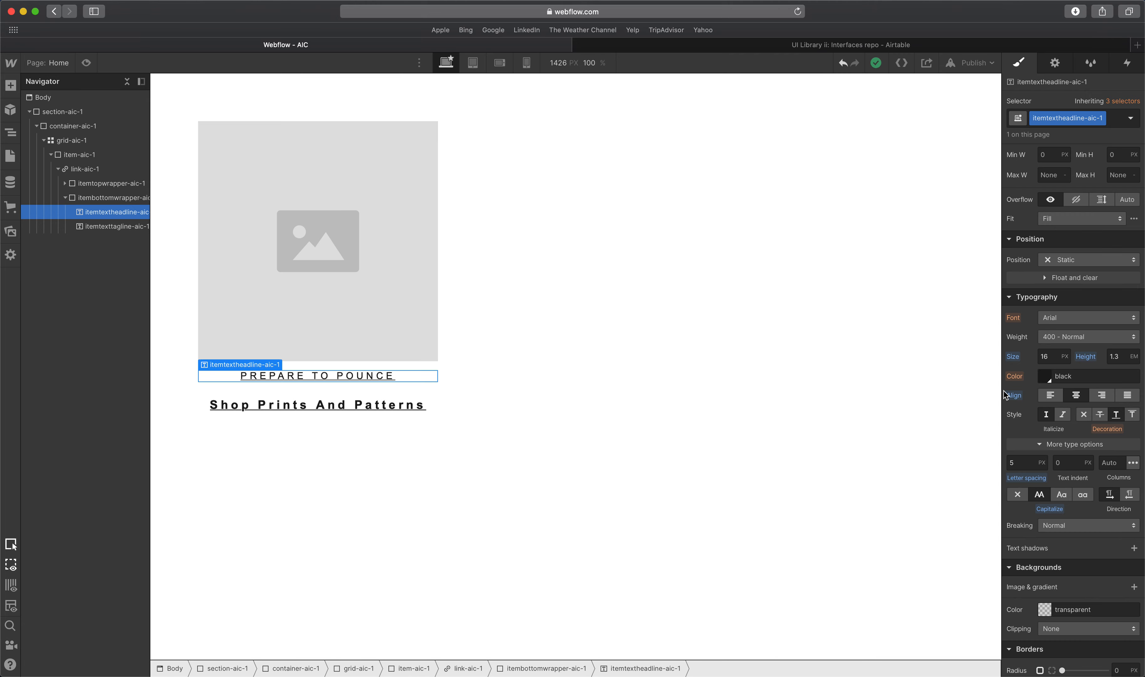
{"action": "scroll", "coordinate": [1077, 418], "scroll_direction": "down", "scroll_amount": 2}
{"action": "left_click", "coordinate": [1083, 369]}
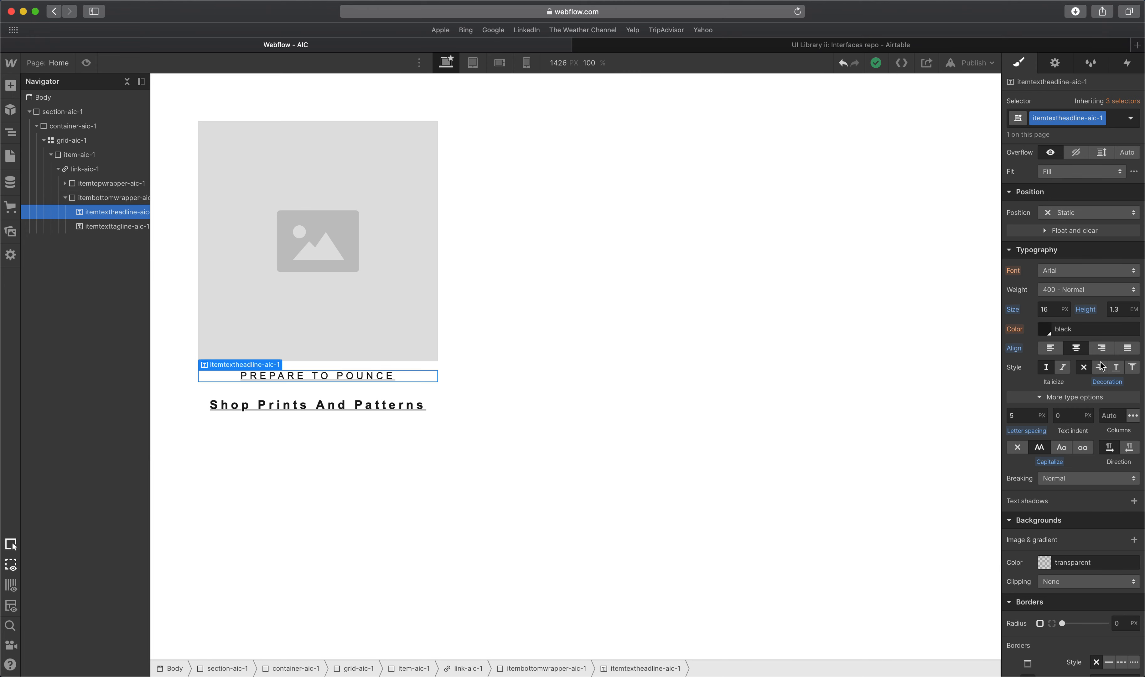
{"action": "left_click", "coordinate": [1108, 382], "text": "alt"}
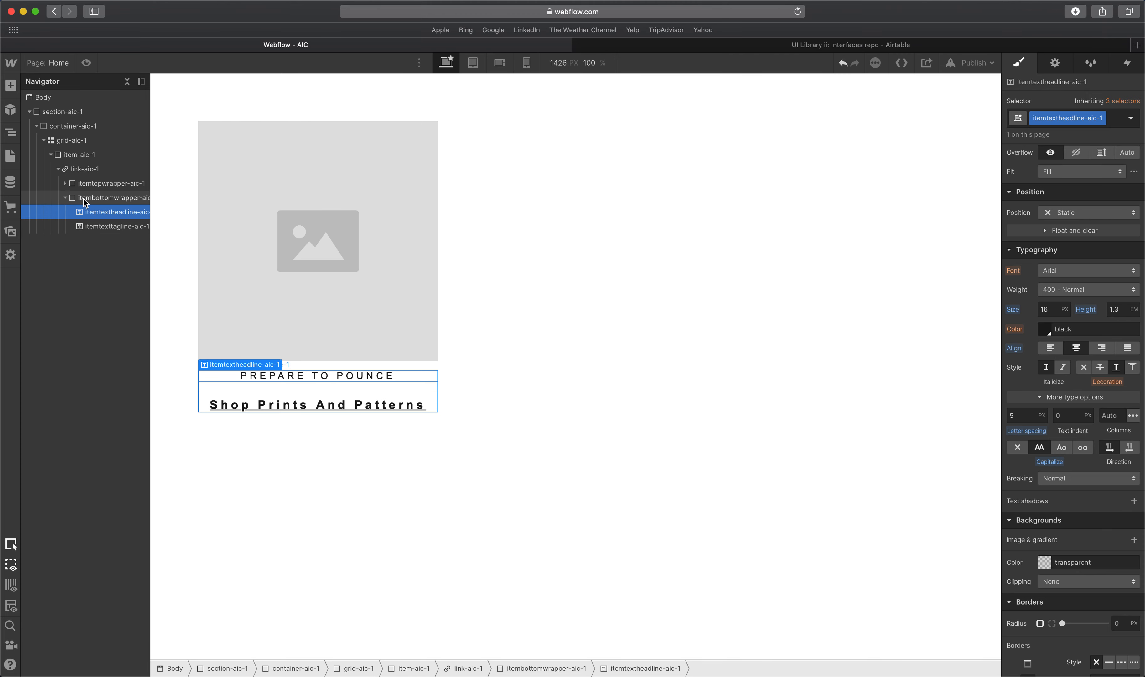
Set the text decoration of the link-aic-1 block to none.
{"action": "left_click", "coordinate": [116, 172]}
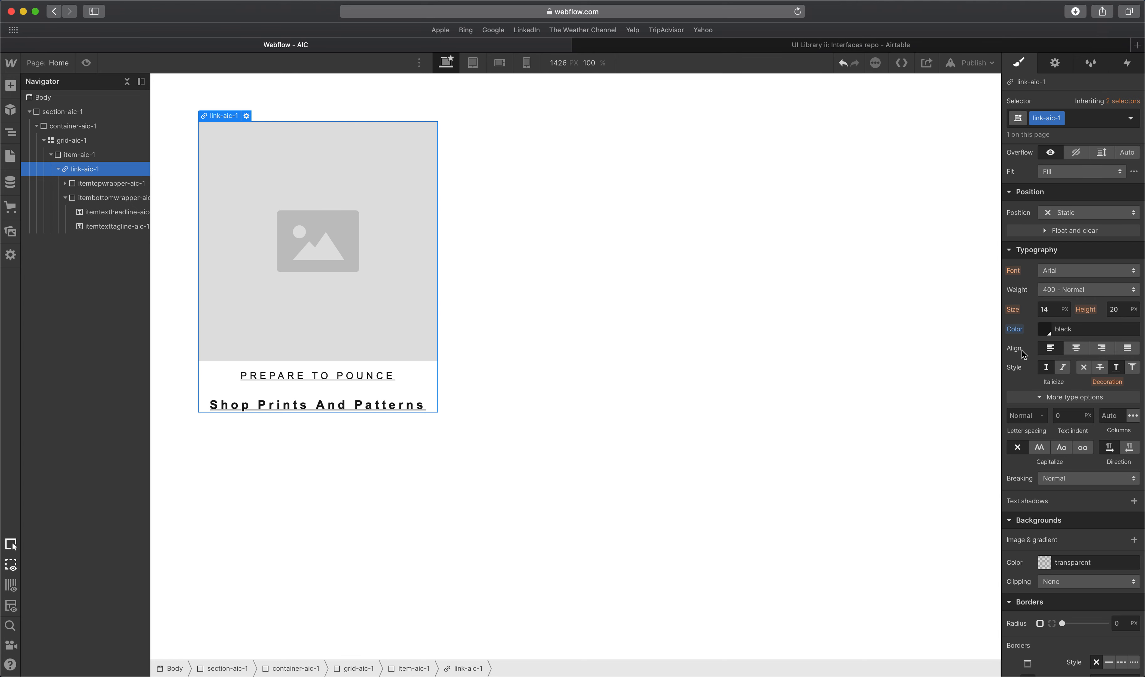
{"action": "left_click", "coordinate": [1084, 368]}
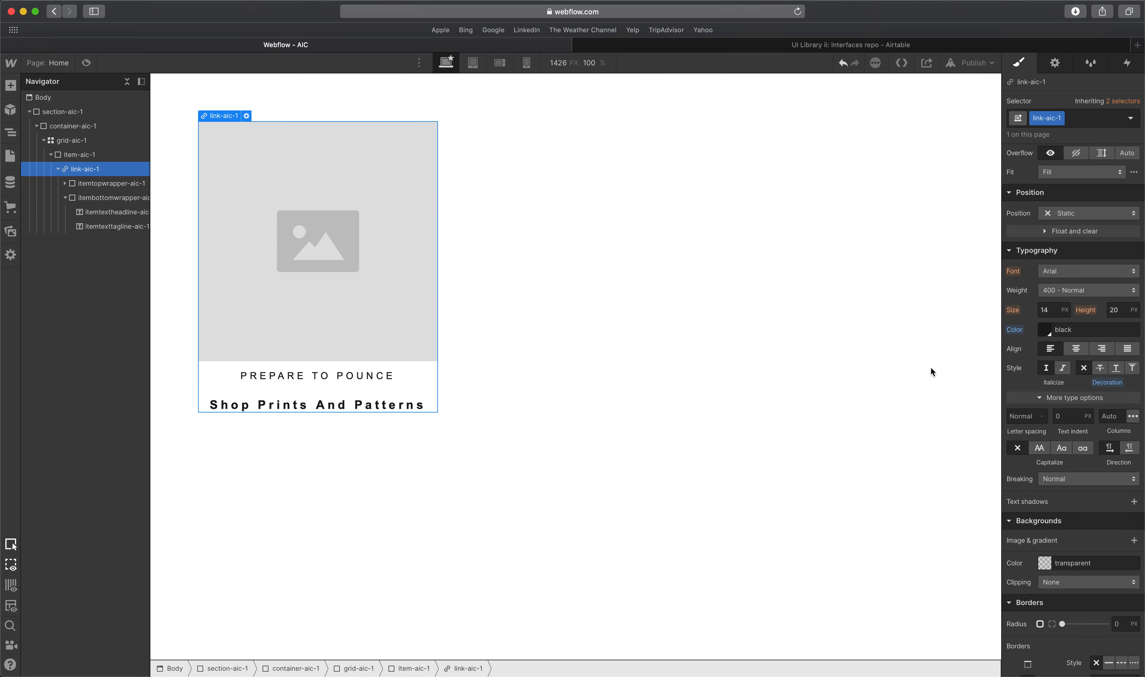
{"action": "left_click", "coordinate": [615, 372]}
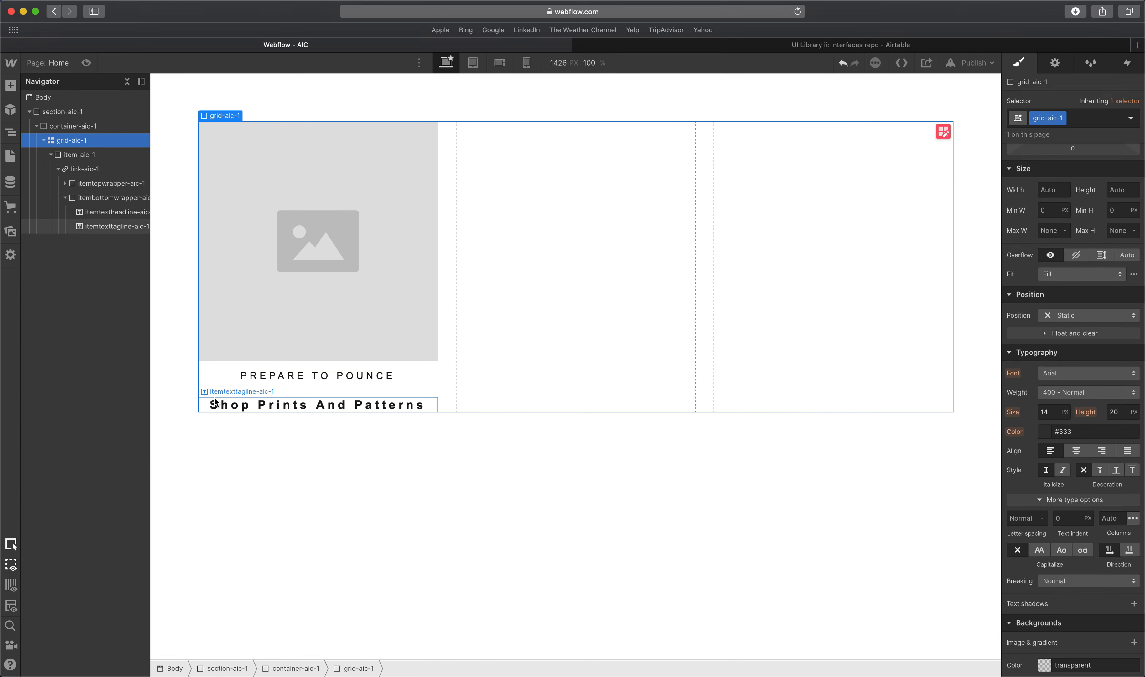
Switch to Adobe XD, check the Shop Prints And Patterns text's underline, and return to the tagline in Webflow.
{"action": "left_click", "coordinate": [199, 409]}
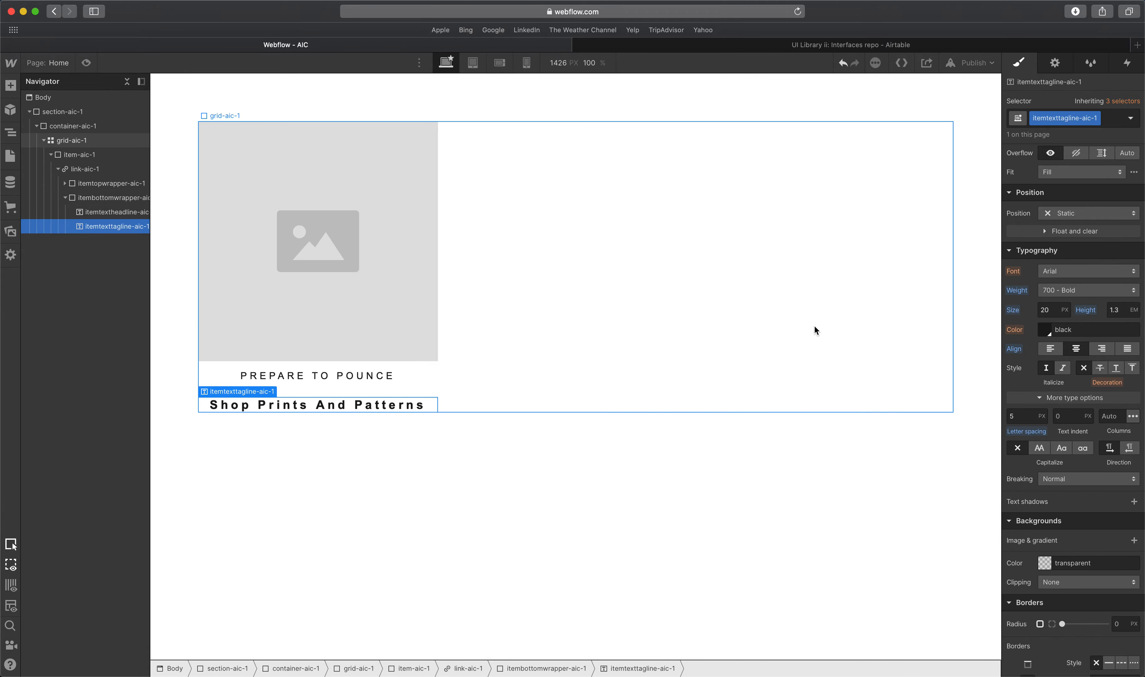
{"action": "key", "text": "ctrl+Up"}
{"action": "left_click", "coordinate": [927, 275]}
{"action": "left_click", "coordinate": [502, 479]}
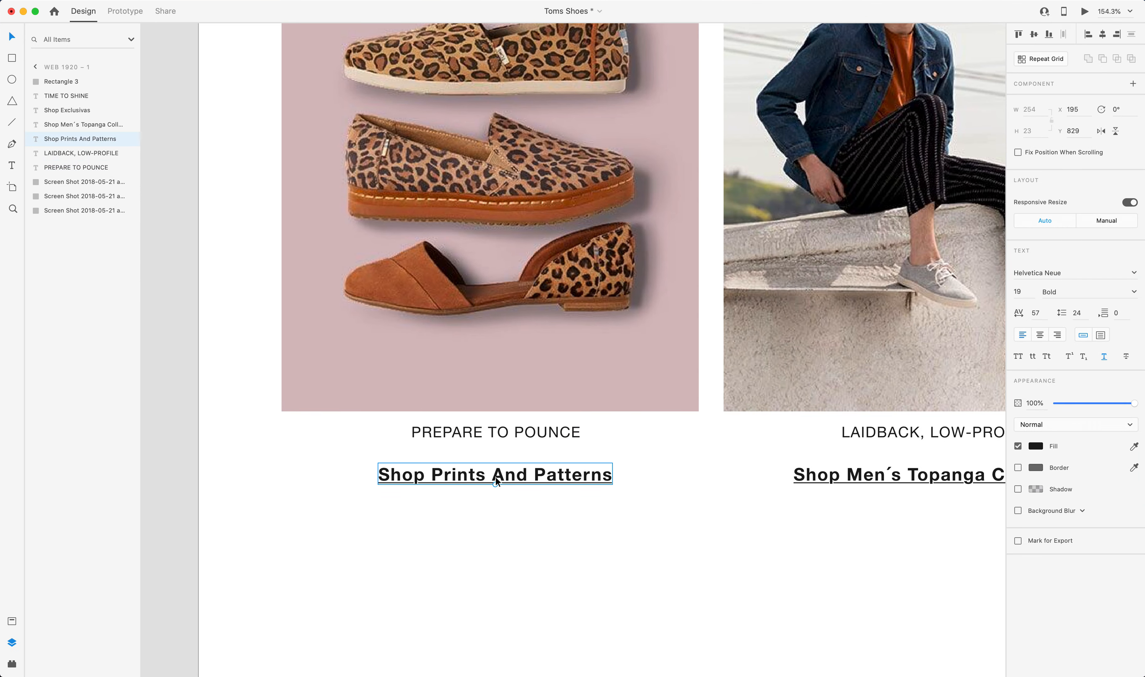
{"action": "key", "text": "ctrl+Up"}
{"action": "left_click", "coordinate": [498, 470]}
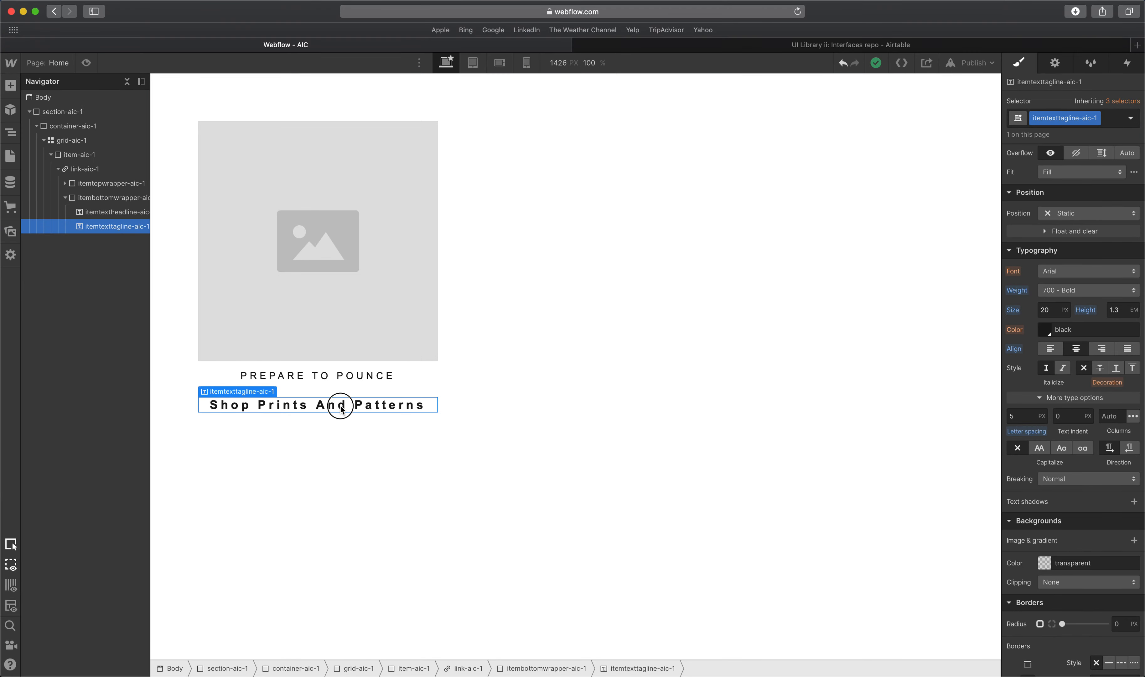
Compare the link block's decoration with the tagline's, and underline the tagline text.
{"action": "left_click", "coordinate": [94, 169]}
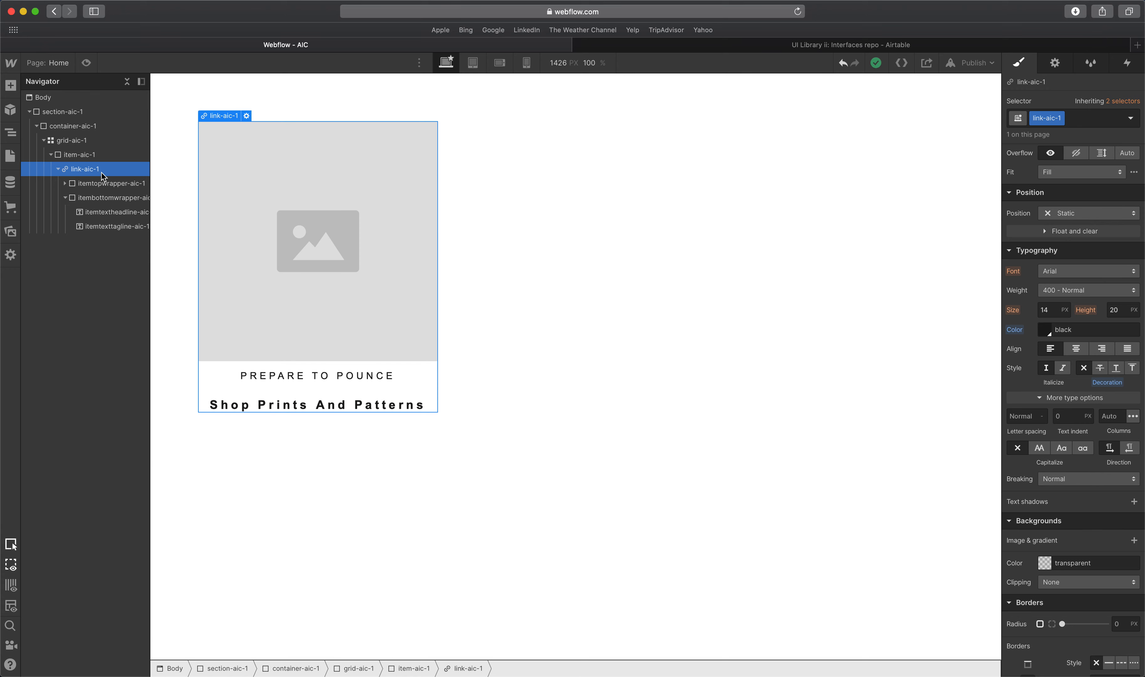
{"action": "left_click", "coordinate": [98, 226]}
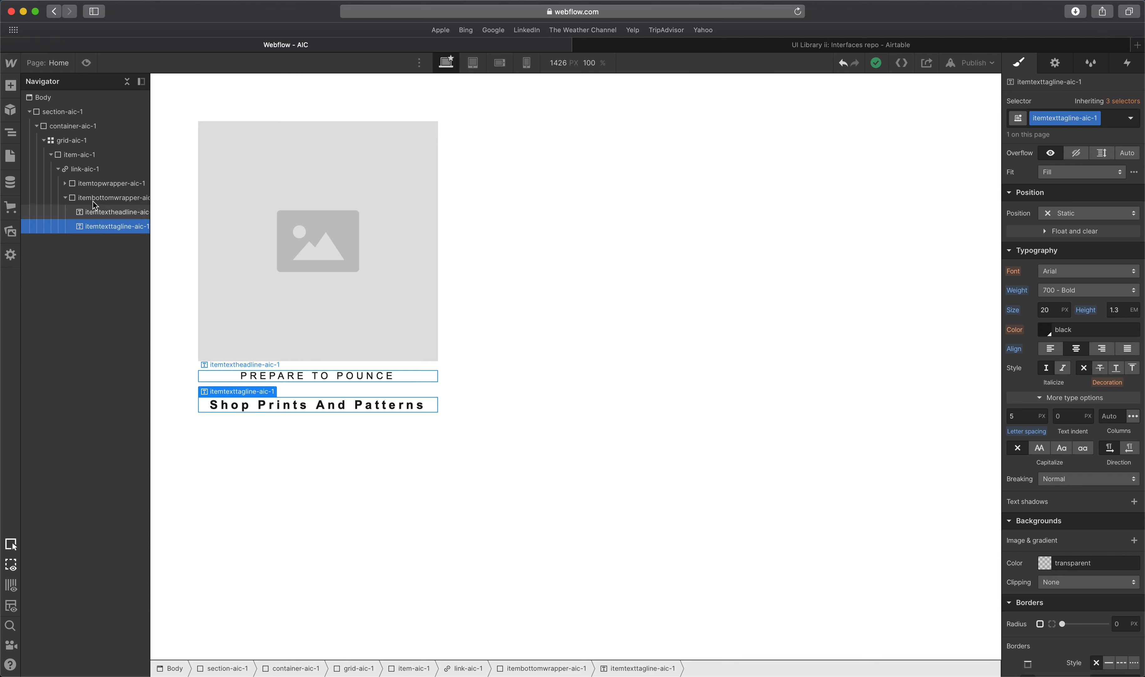
{"action": "left_click", "coordinate": [91, 168]}
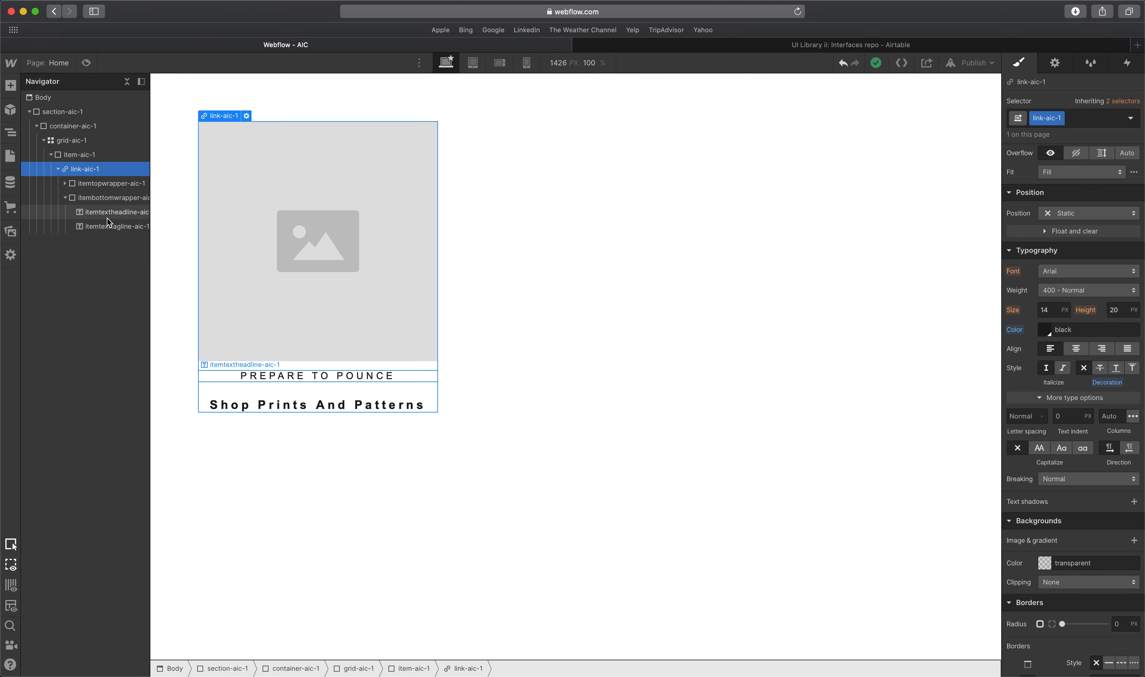
{"action": "left_click", "coordinate": [107, 226]}
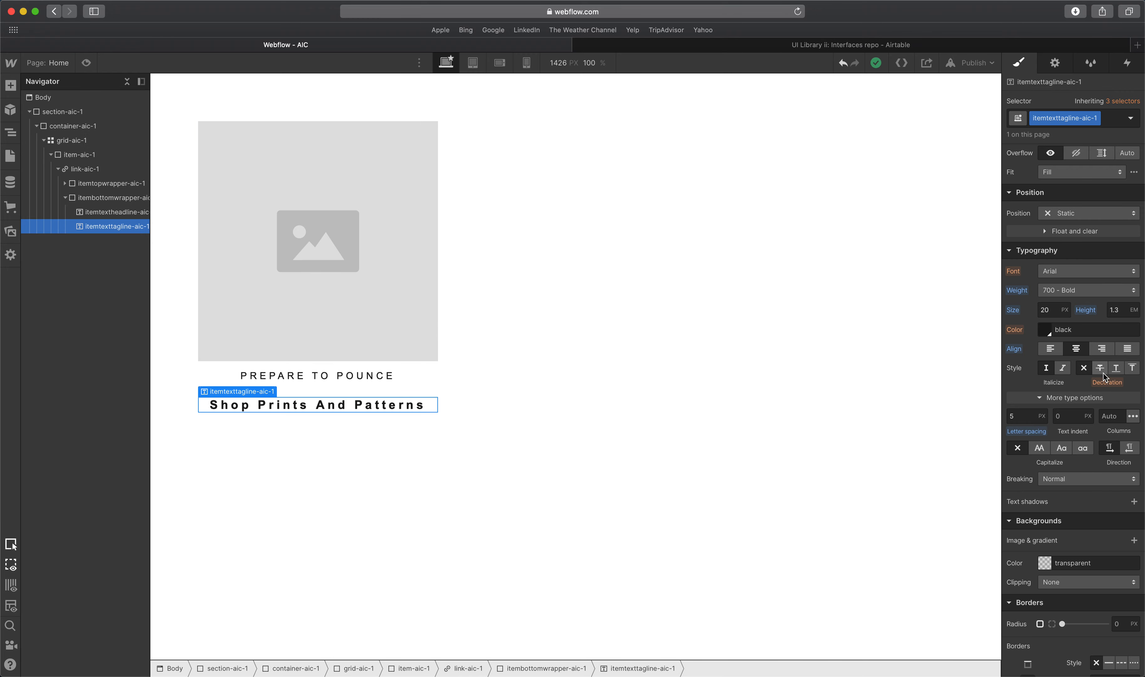
{"action": "left_click", "coordinate": [1120, 369]}
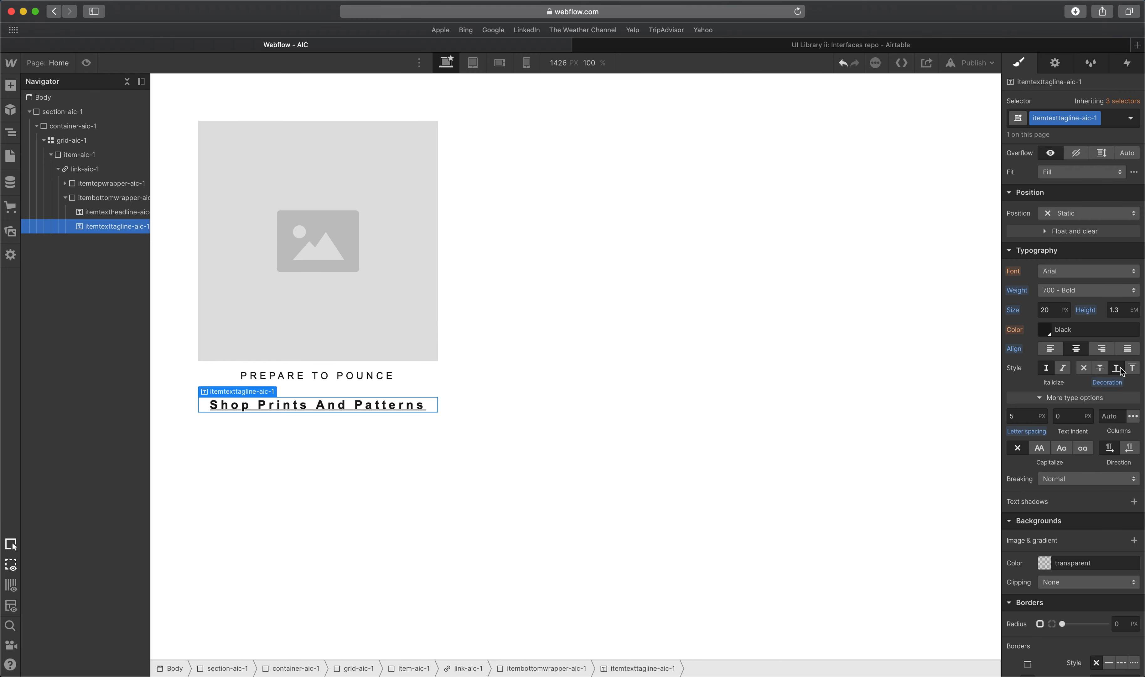
Duplicate the item-aic-1 card twice to fill the three grid columns.
{"action": "left_click", "coordinate": [458, 393]}
{"action": "left_click", "coordinate": [392, 365]}
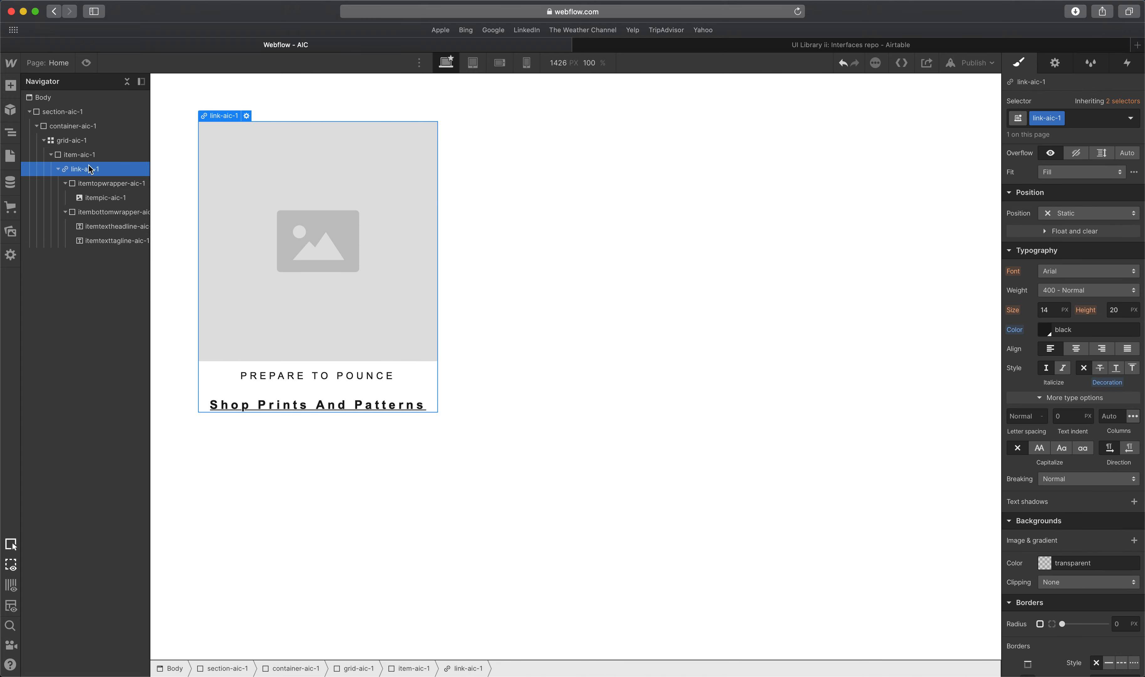
{"action": "left_click", "coordinate": [50, 155]}
{"action": "left_click", "coordinate": [72, 155]}
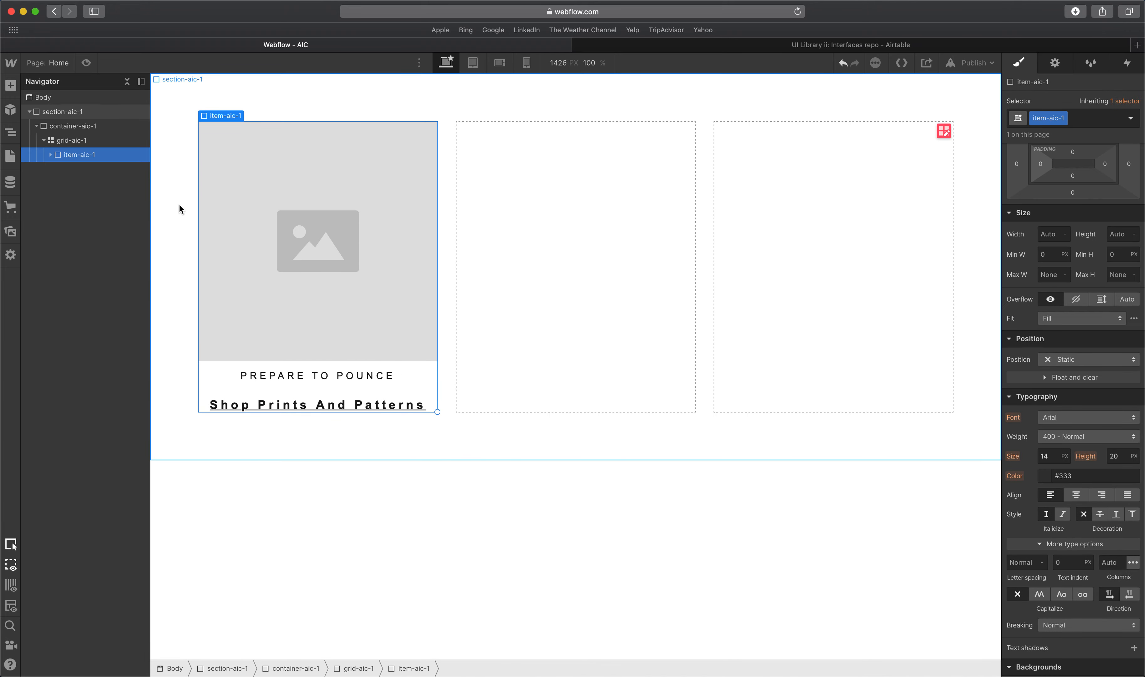
{"action": "key", "text": "super+d"}
{"action": "key", "text": "super+d"}
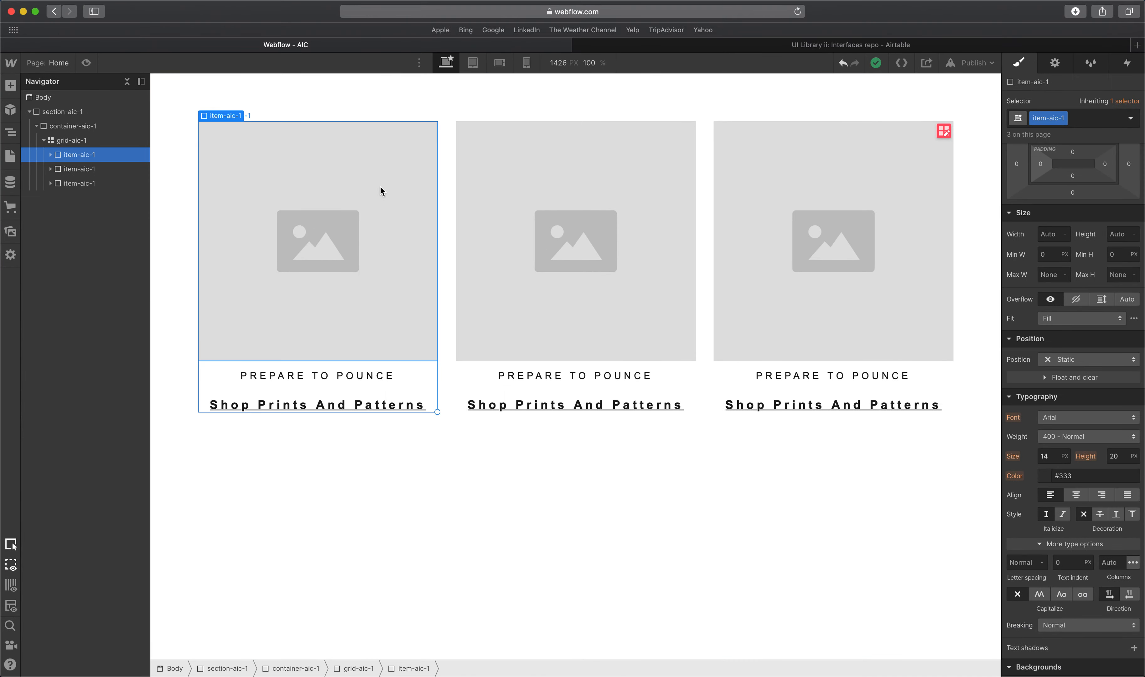
Switch to the tablet breakpoint and set section-aic-1's padding to 40 px on all four sides.
{"action": "left_click", "coordinate": [474, 63]}
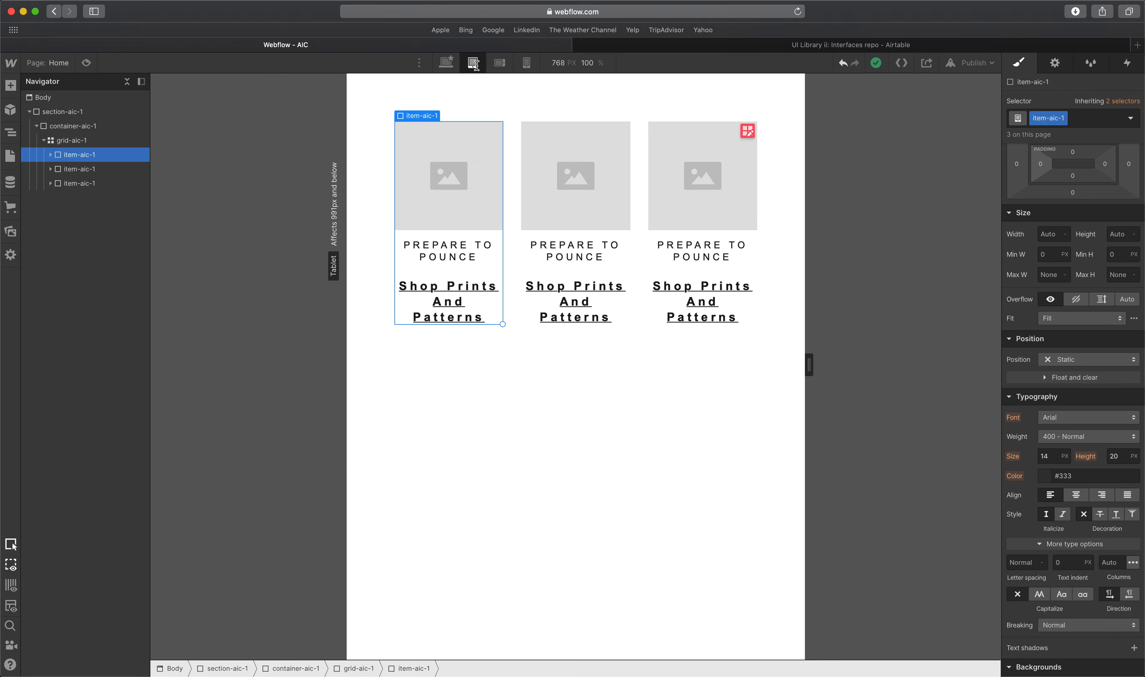
{"action": "left_click", "coordinate": [373, 186]}
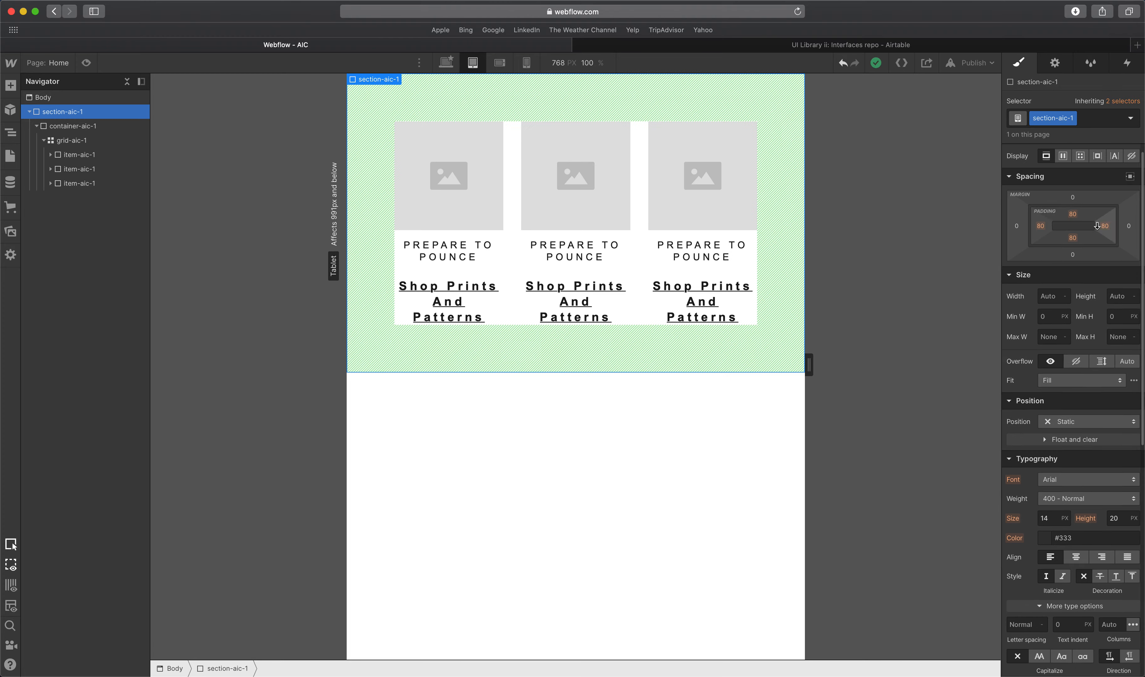
{"action": "scroll", "coordinate": [1097, 226], "scroll_direction": "up", "scroll_amount": 1}
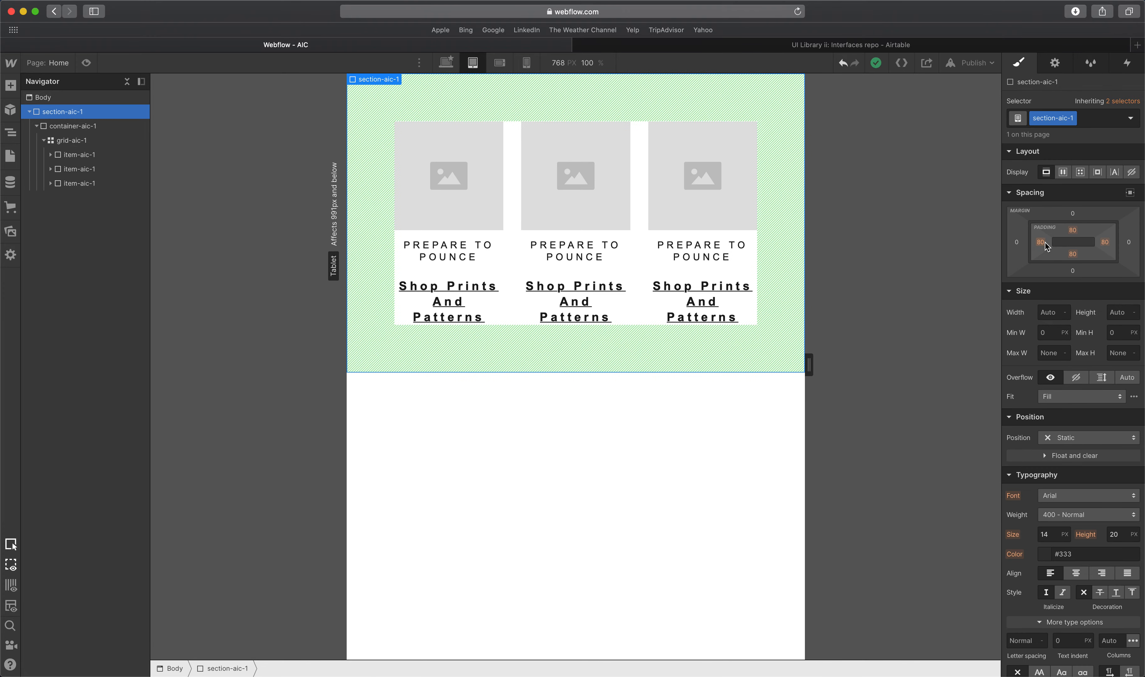
{"action": "left_click_drag", "start_coordinate": [1042, 246], "coordinate": [1020, 255]}
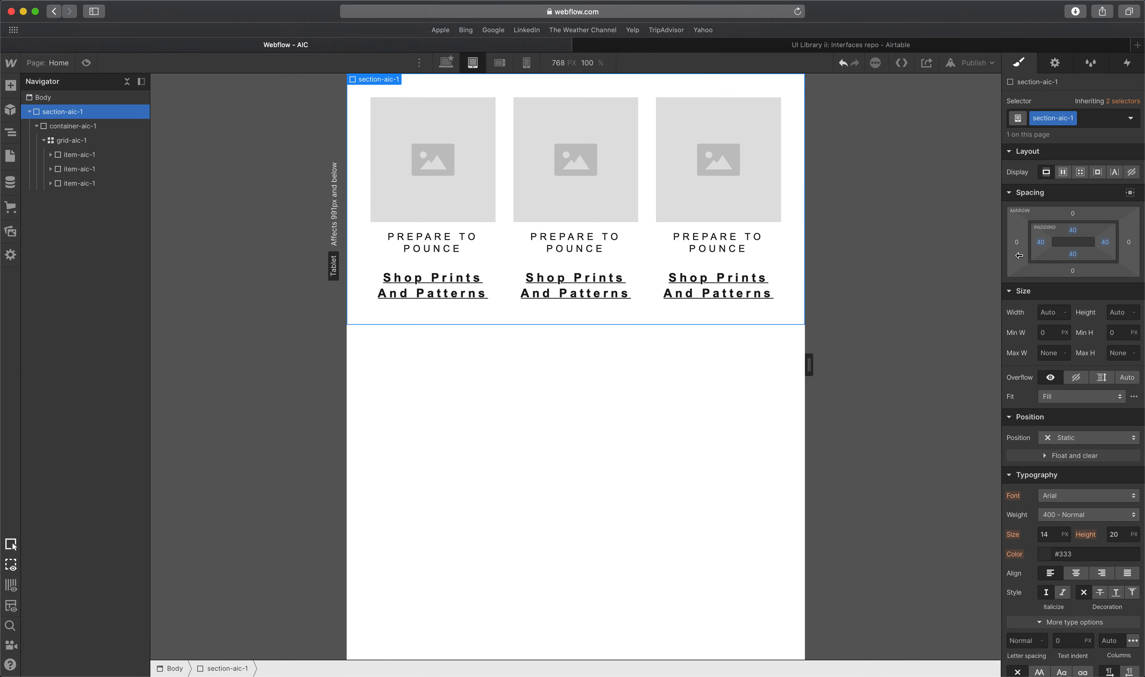
Set grid-aic-1's column and row gaps to 20 px on the tablet breakpoint and finish editing the grid.
{"action": "left_click", "coordinate": [454, 251]}
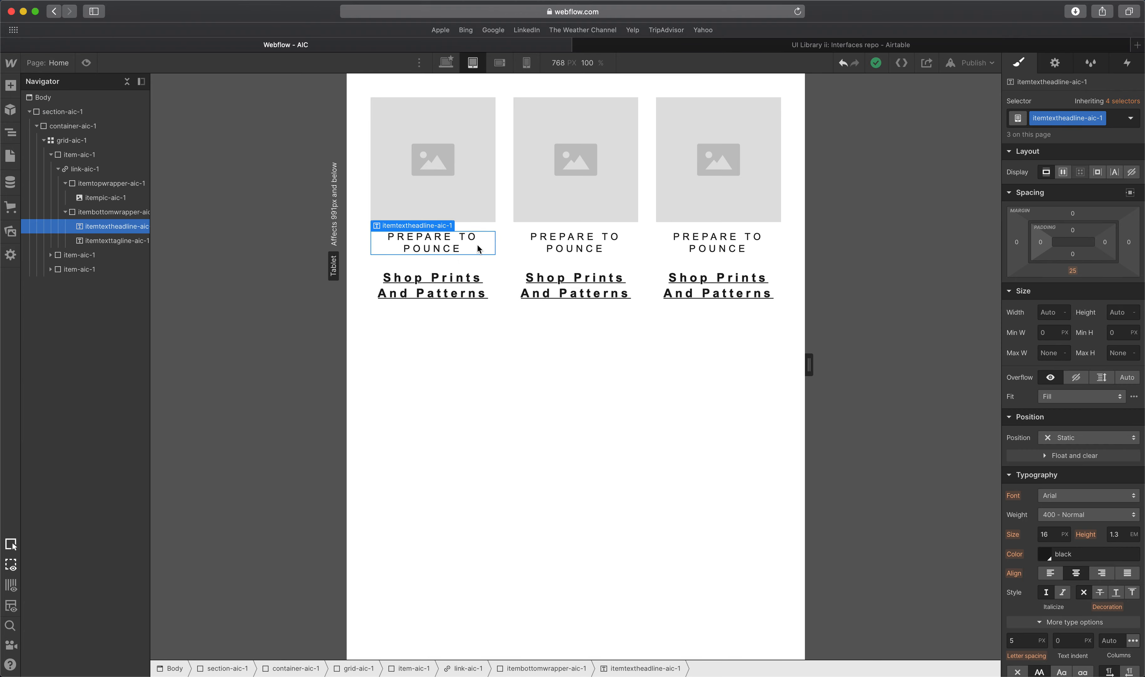
{"action": "left_click", "coordinate": [494, 219]}
{"action": "left_click", "coordinate": [506, 224]}
{"action": "left_click", "coordinate": [770, 109]}
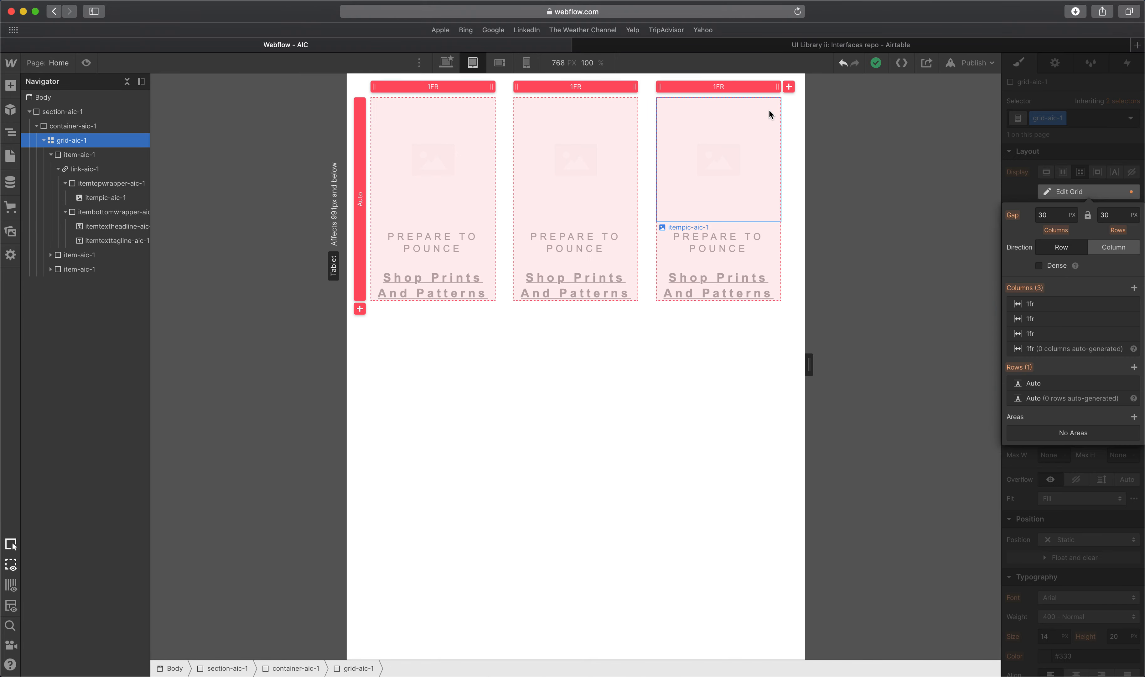
{"action": "left_click", "coordinate": [1042, 215]}
{"action": "type", "text": "20"}
{"action": "key", "text": "Tab"}
{"action": "type", "text": "20"}
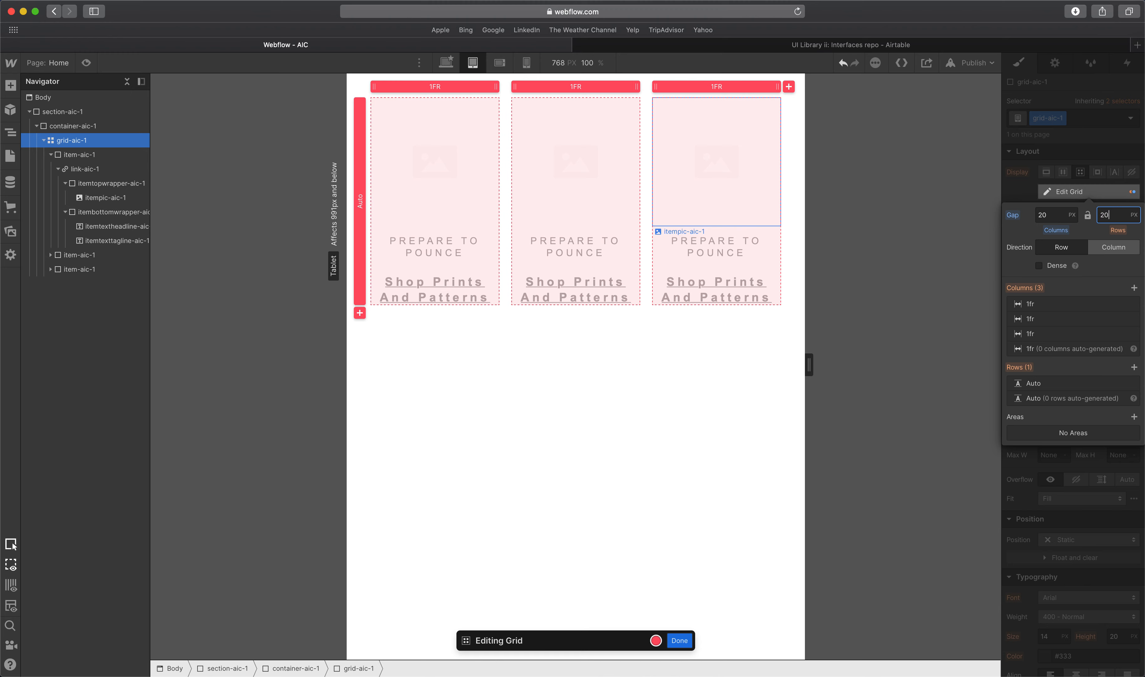
{"action": "key", "text": "Tab"}
{"action": "key", "text": "Escape"}
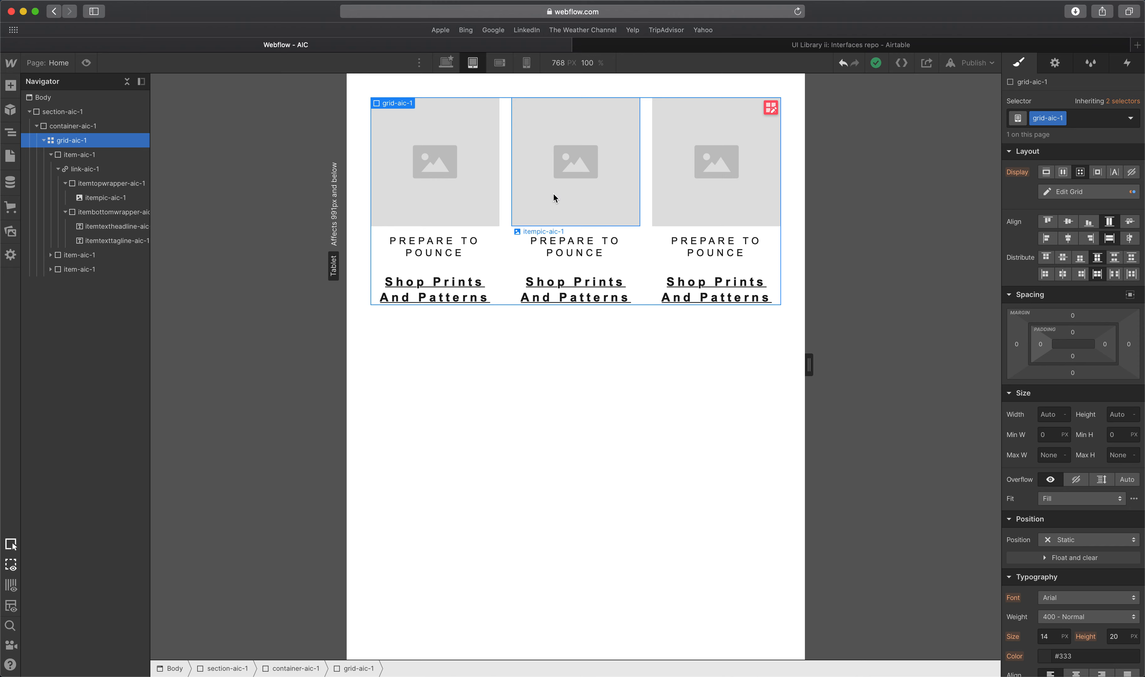
Set the letter spacing of the tagline and the headline to 0.2 em on the desktop breakpoint.
{"action": "left_click", "coordinate": [460, 254]}
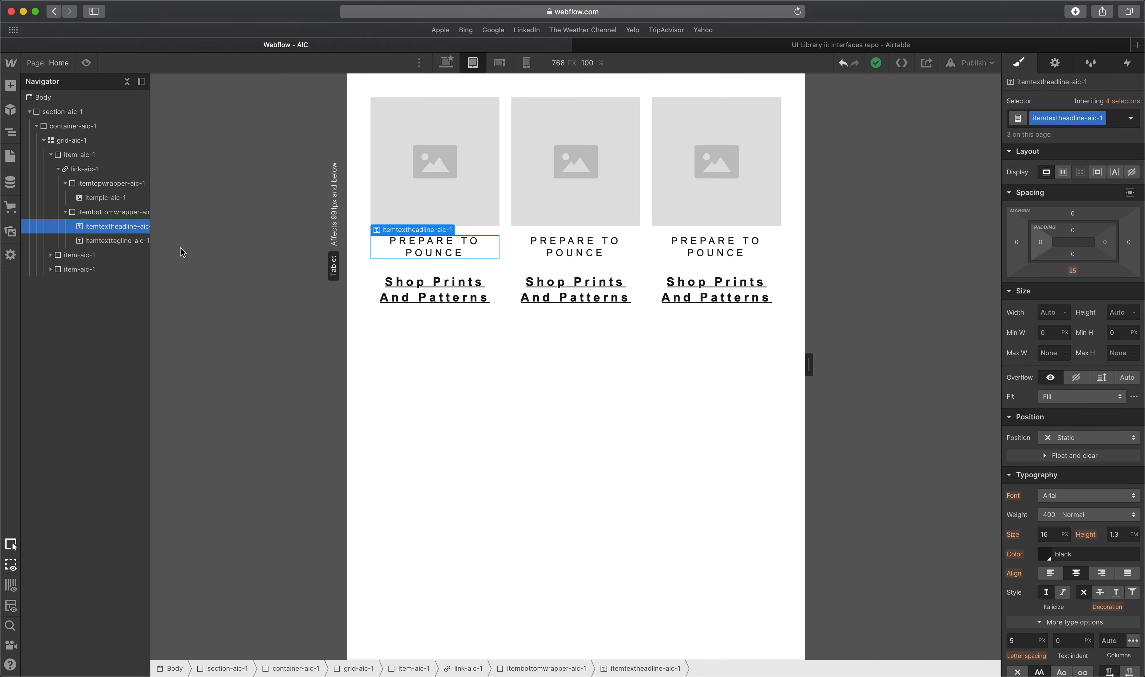
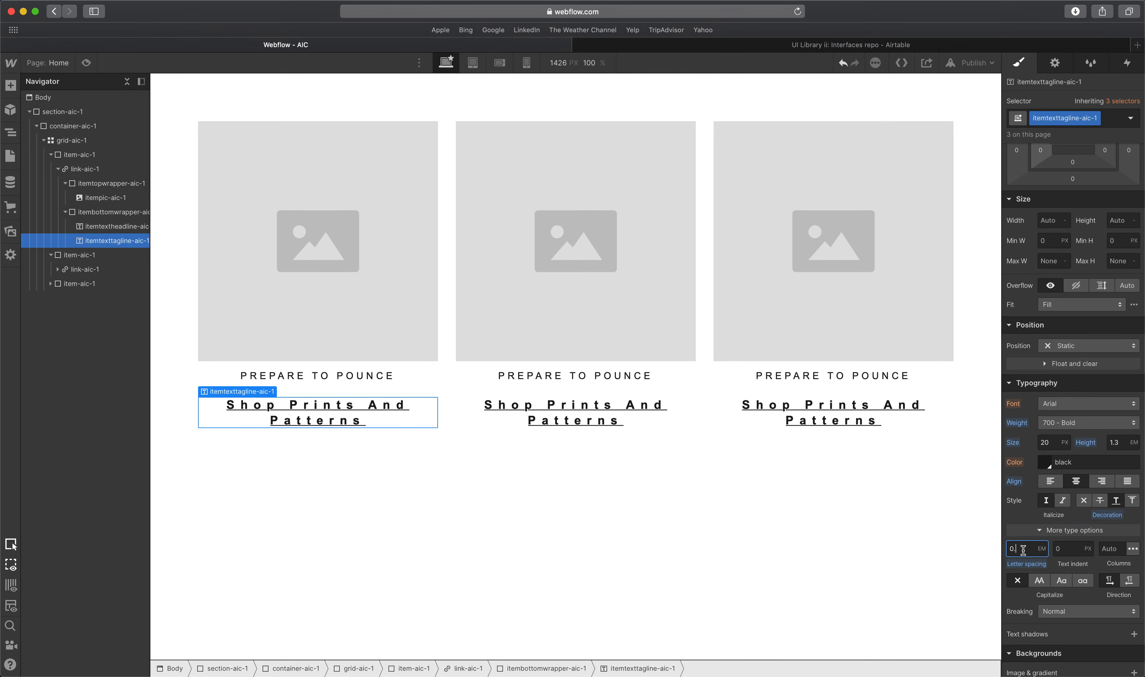
{"action": "key", "text": "Tab"}
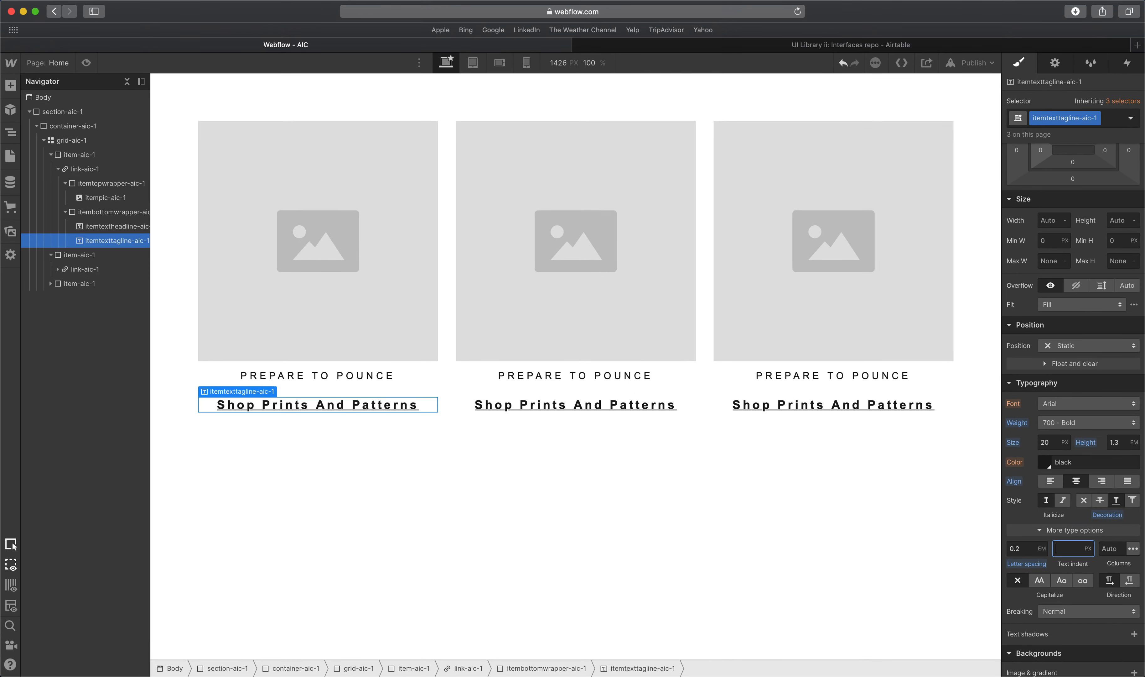
{"action": "left_click", "coordinate": [312, 377]}
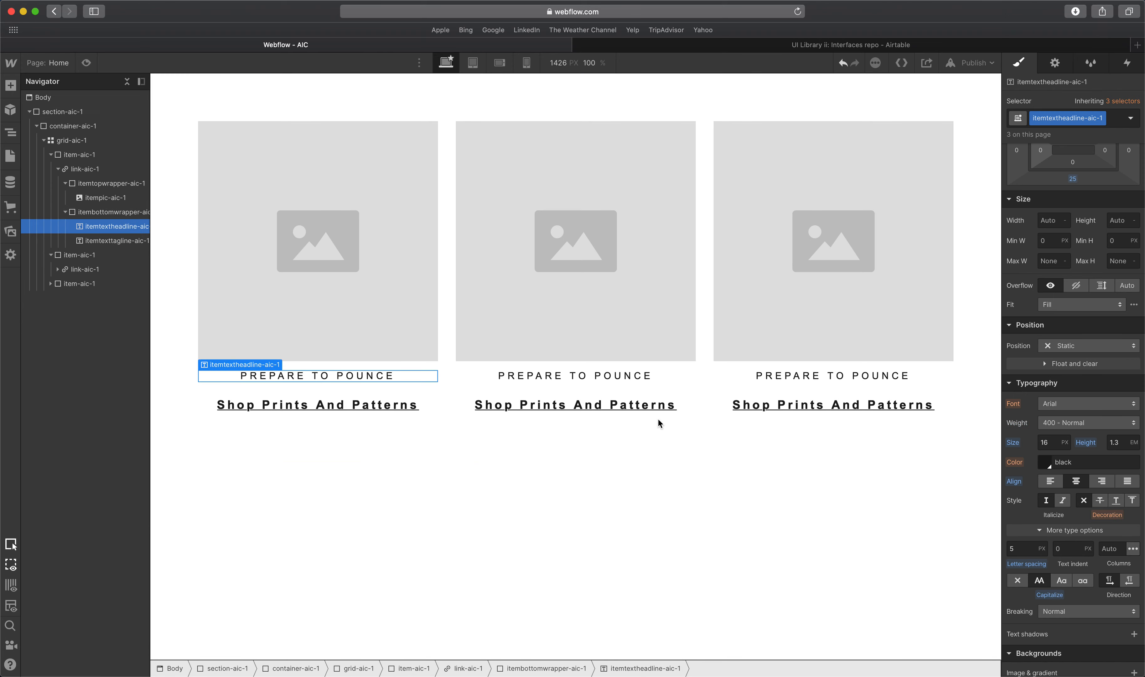
{"action": "left_click", "coordinate": [1022, 548]}
{"action": "type", "text": "0.2em"}
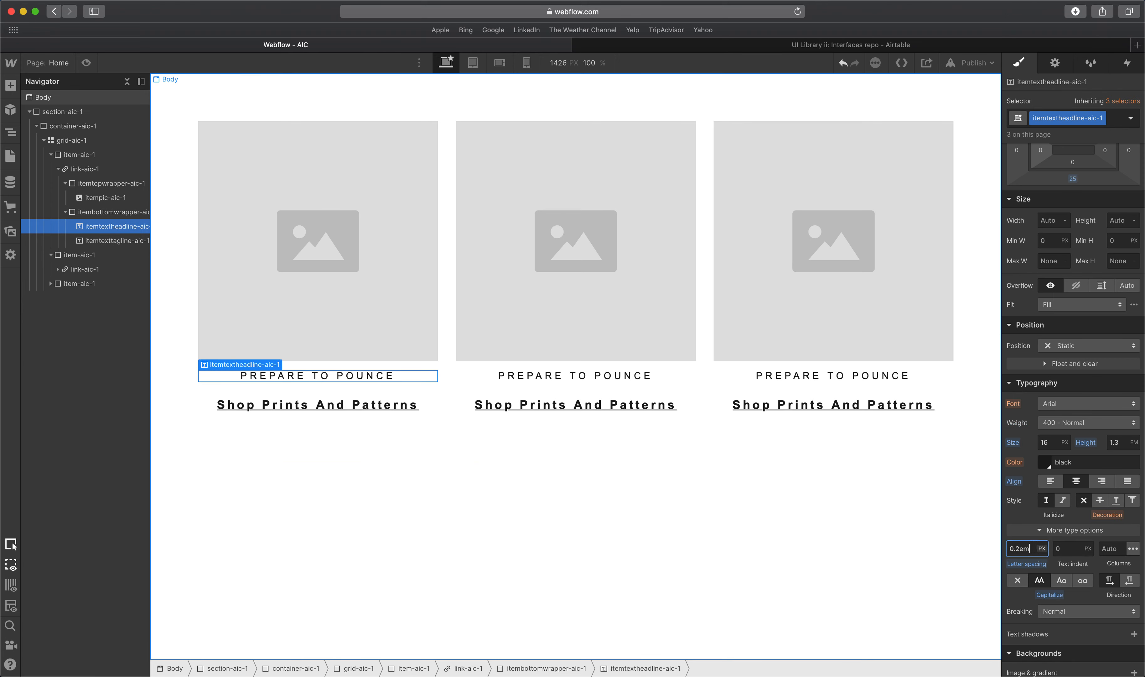
{"action": "key", "text": "Tab"}
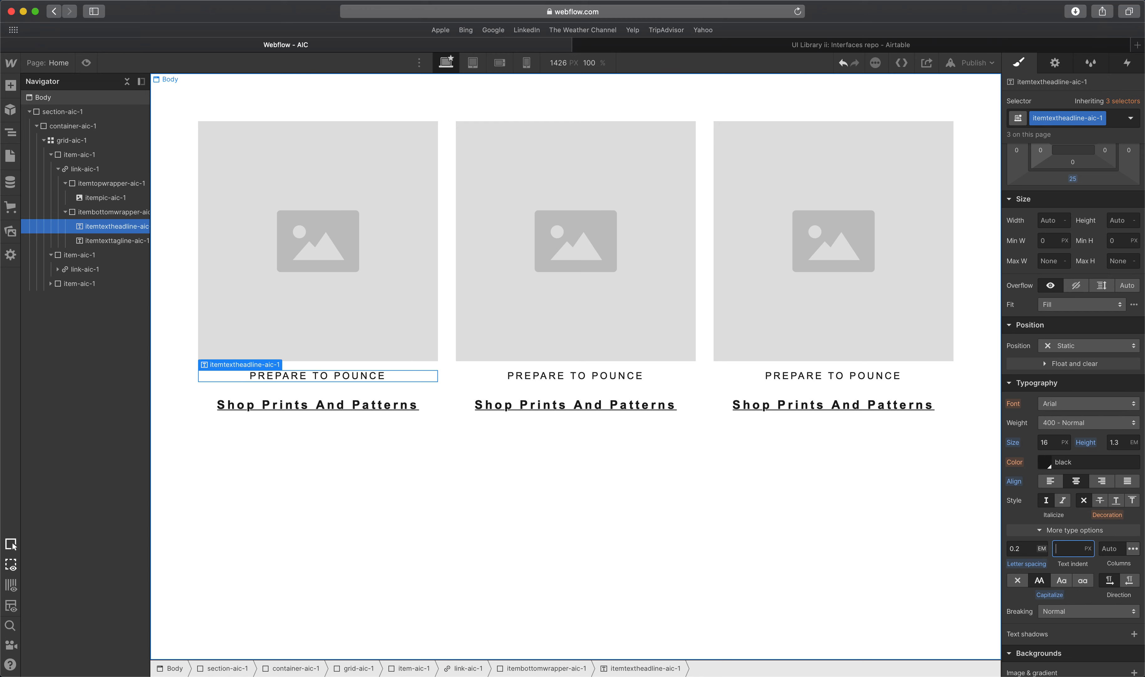
Set the headline's letter spacing to 0.4 em on the desktop breakpoint.
{"action": "left_click", "coordinate": [1023, 549]}
{"action": "type", "text": "4"}
{"action": "key", "text": "Tab"}
{"action": "left_click", "coordinate": [459, 426]}
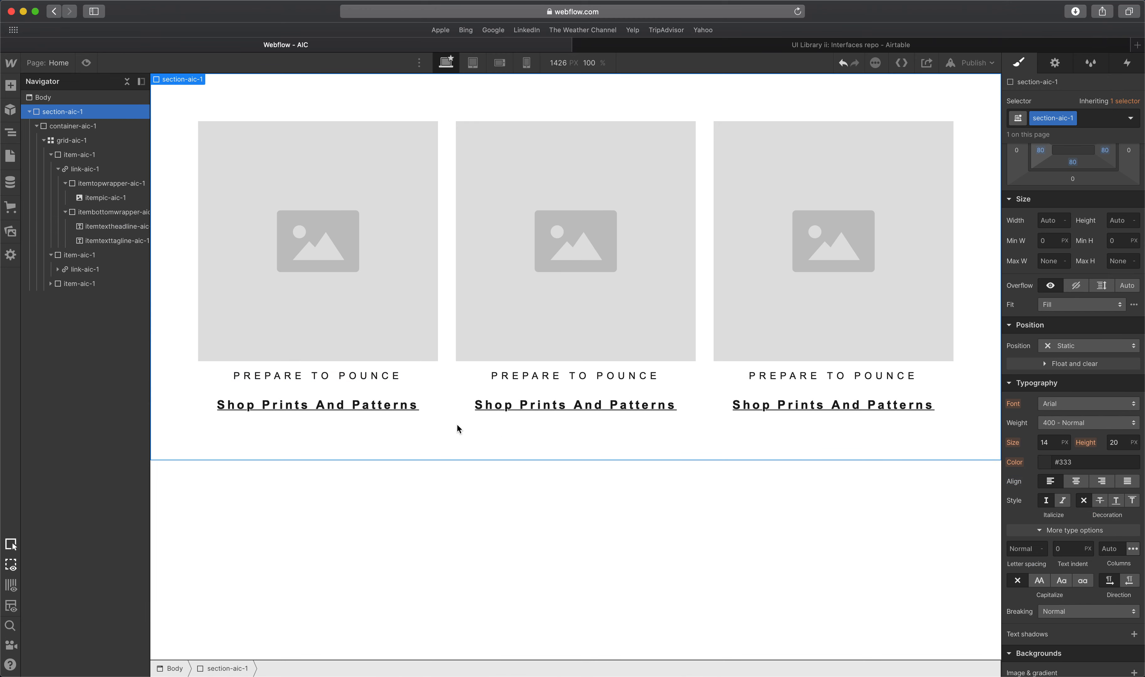
Compare the card text on the mobile landscape, desktop and tablet breakpoints, checking the tagline's style settings.
{"action": "left_click", "coordinate": [500, 62]}
{"action": "left_click", "coordinate": [498, 64]}
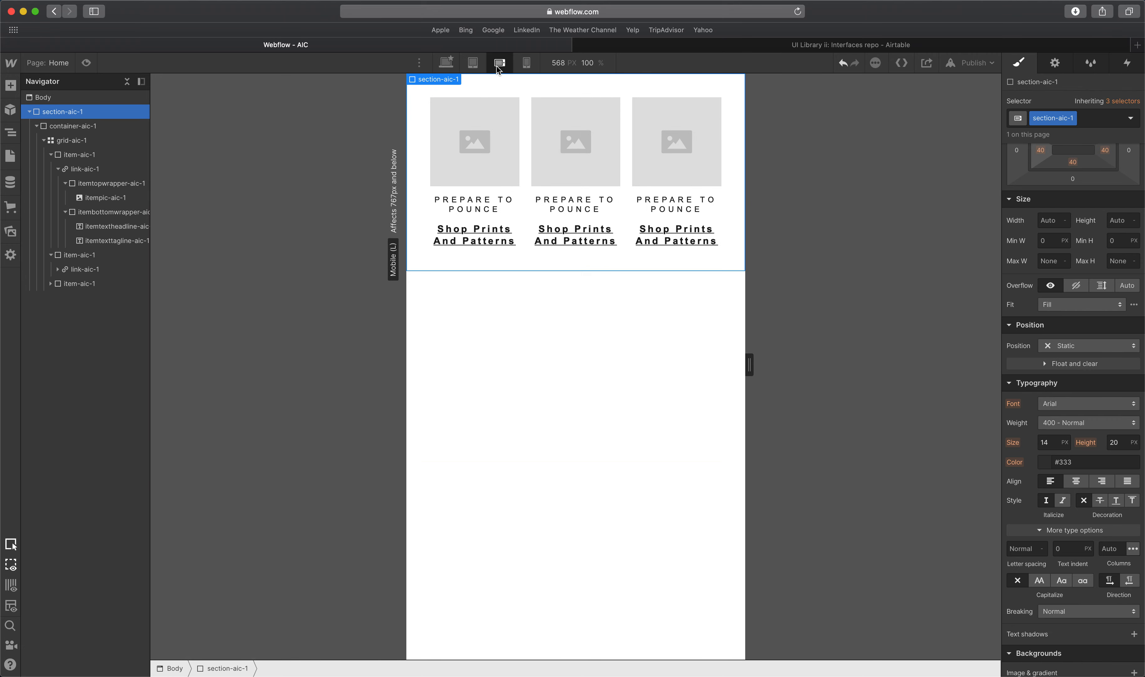
{"action": "left_click", "coordinate": [444, 64]}
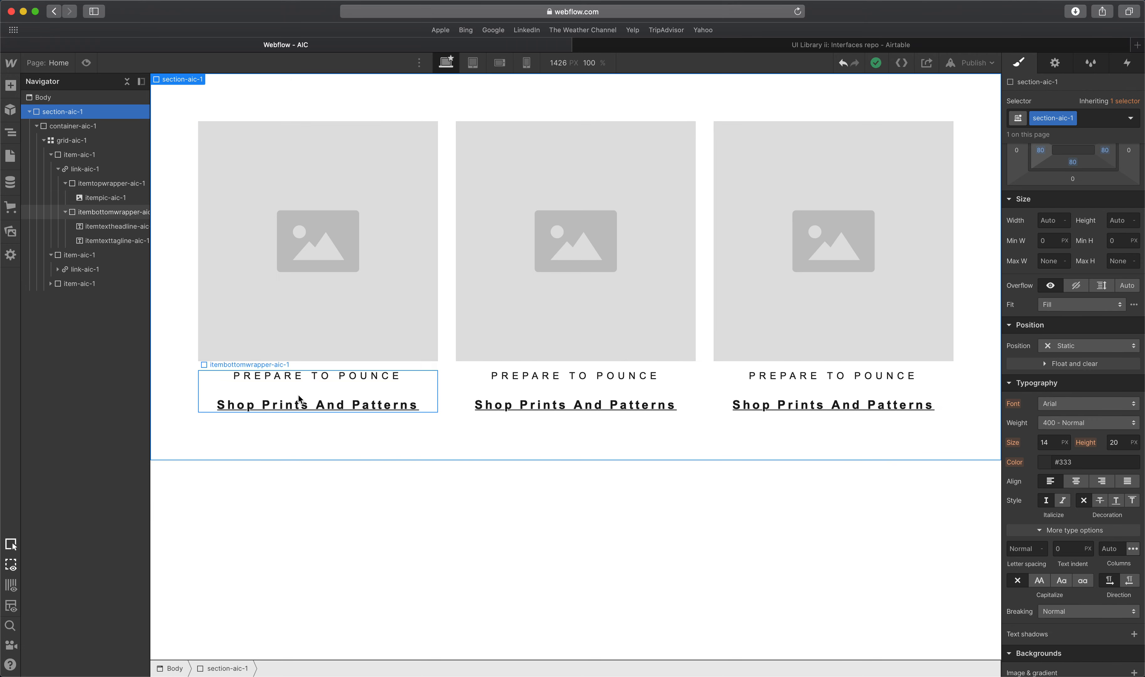
{"action": "left_click", "coordinate": [415, 411]}
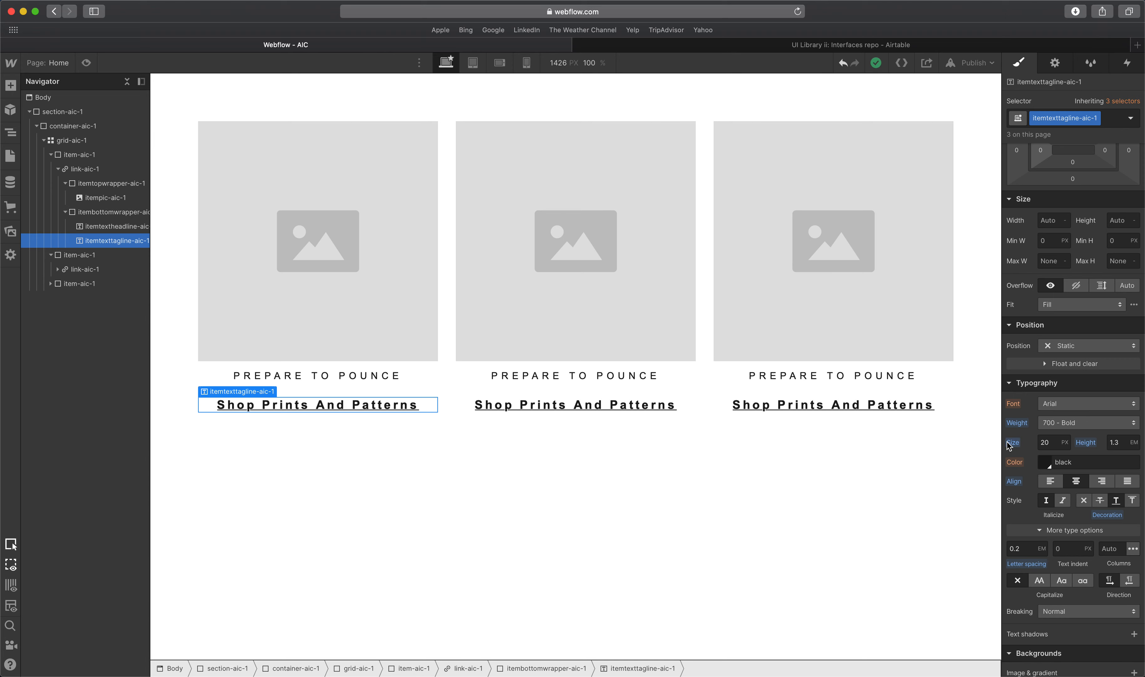
{"action": "left_click", "coordinate": [473, 63]}
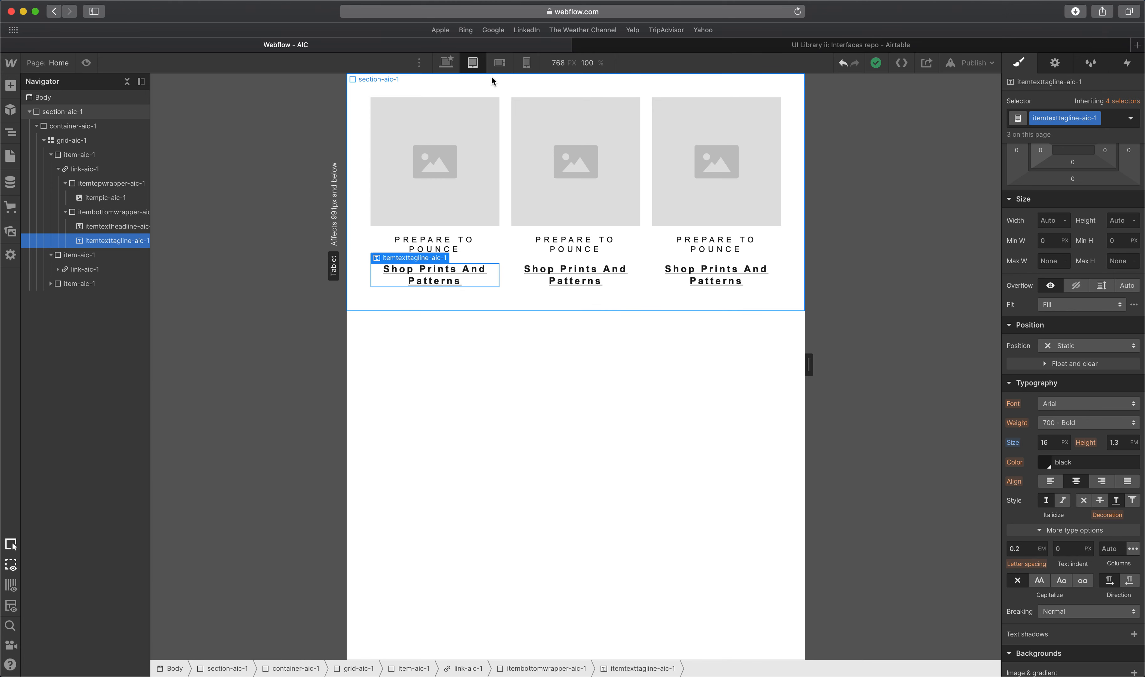
{"action": "left_click", "coordinate": [498, 61]}
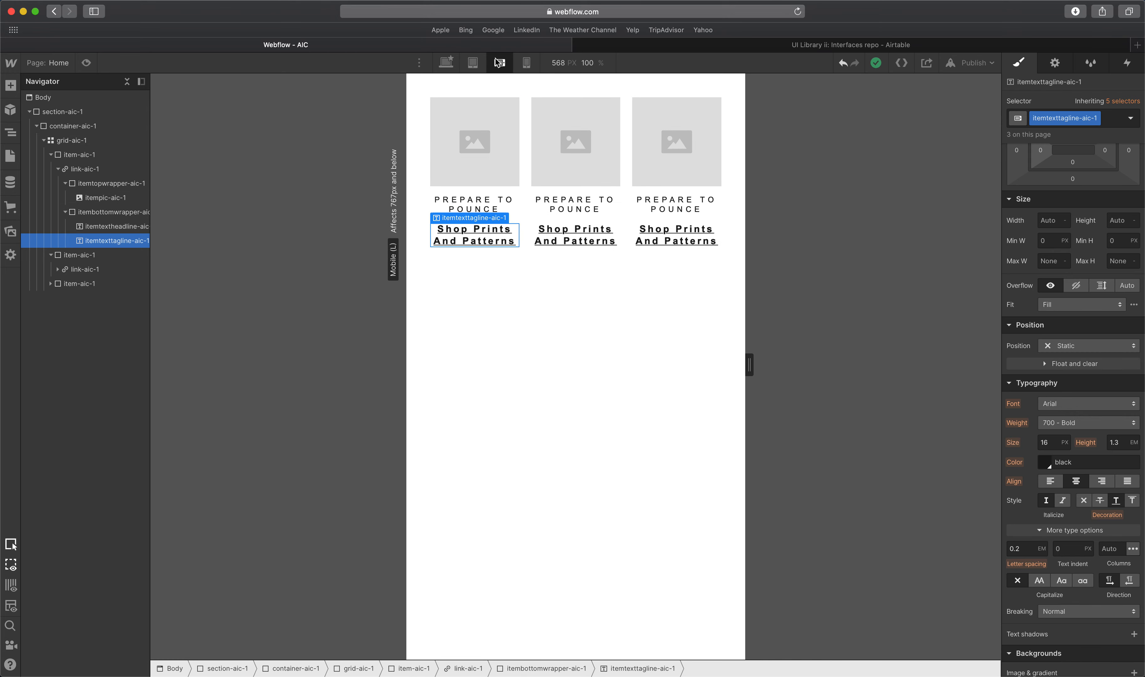
Examine the grid and headline on the mobile landscape breakpoint at canvas widths of 480 px and 560 px.
{"action": "left_click", "coordinate": [603, 163]}
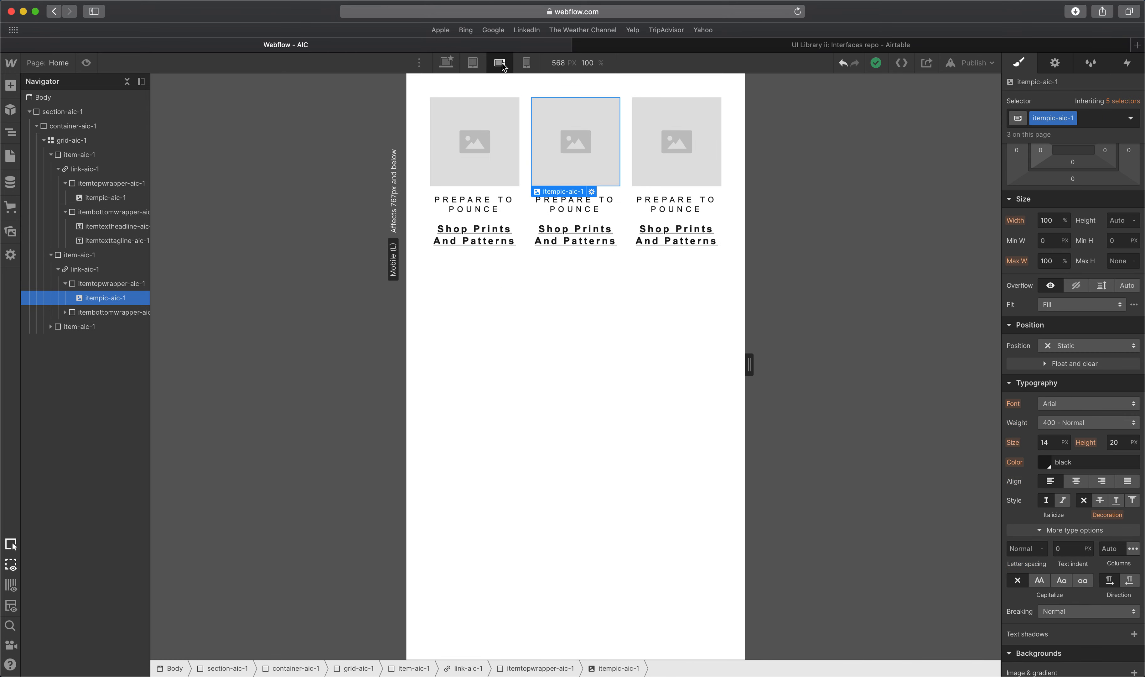
{"action": "left_click", "coordinate": [555, 282]}
{"action": "left_click_drag", "start_coordinate": [749, 366], "coordinate": [652, 336]}
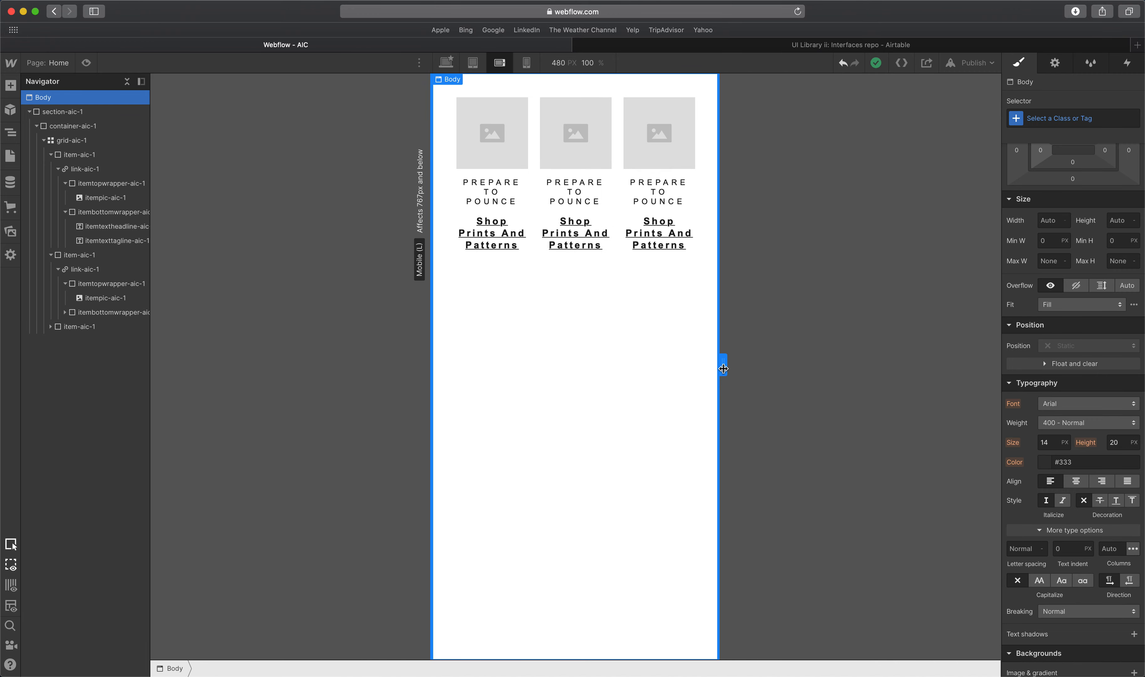
{"action": "left_click_drag", "start_coordinate": [722, 365], "coordinate": [747, 365]}
{"action": "left_click", "coordinate": [525, 178]}
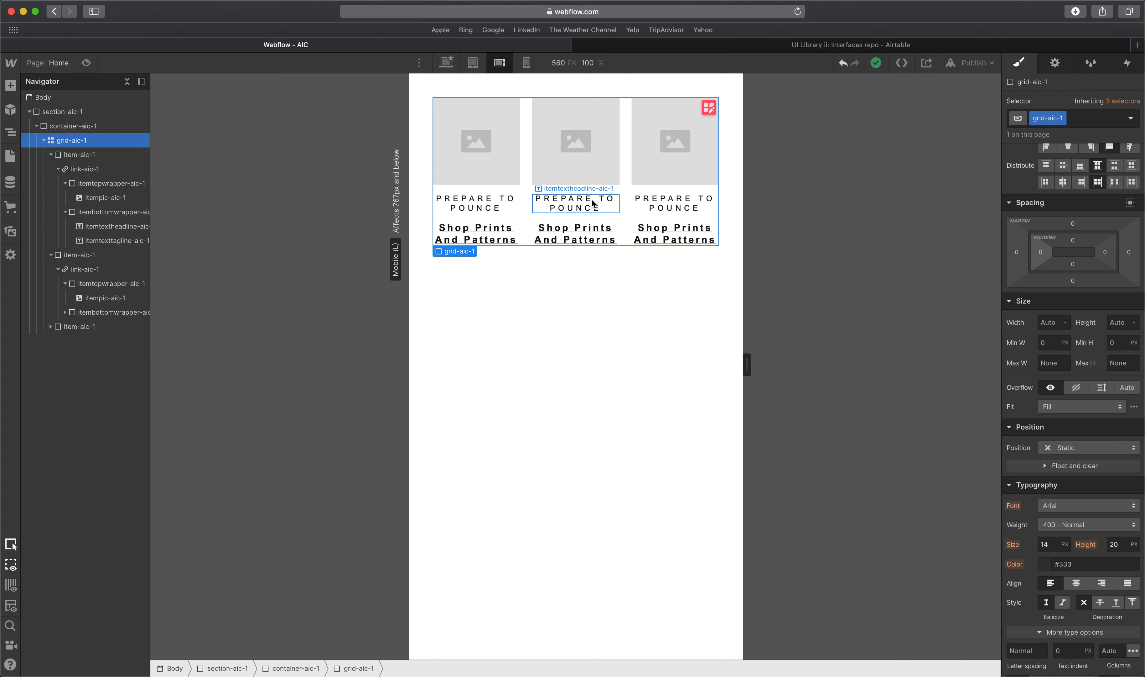
{"action": "left_click", "coordinate": [504, 208]}
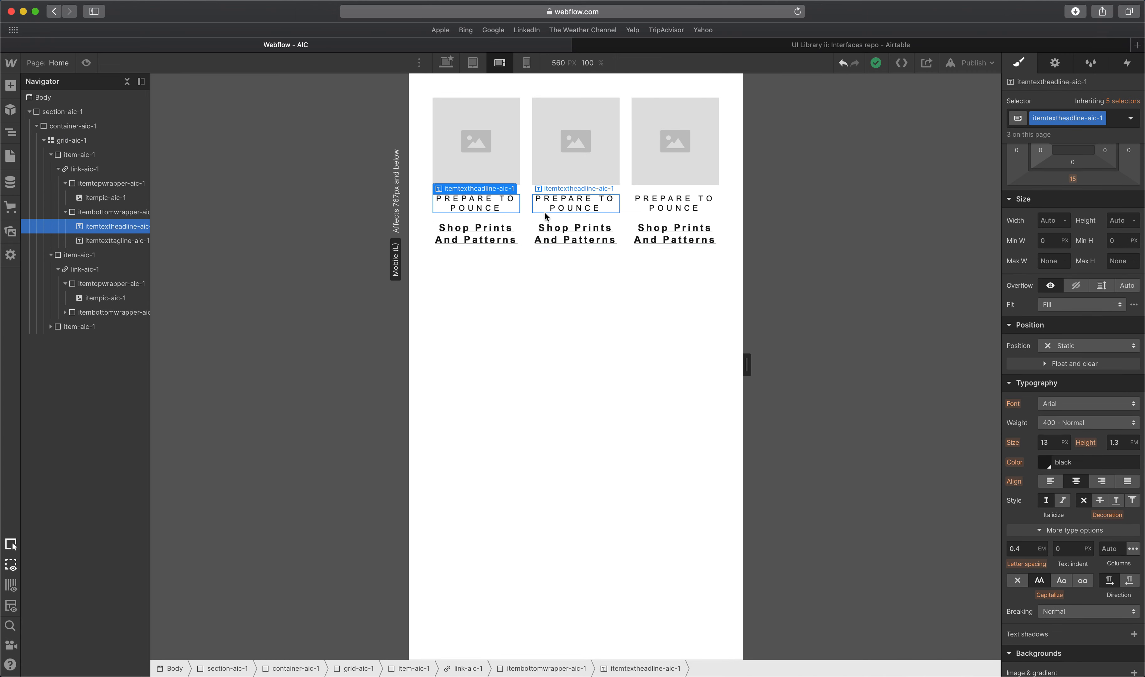
{"action": "left_click", "coordinate": [557, 268]}
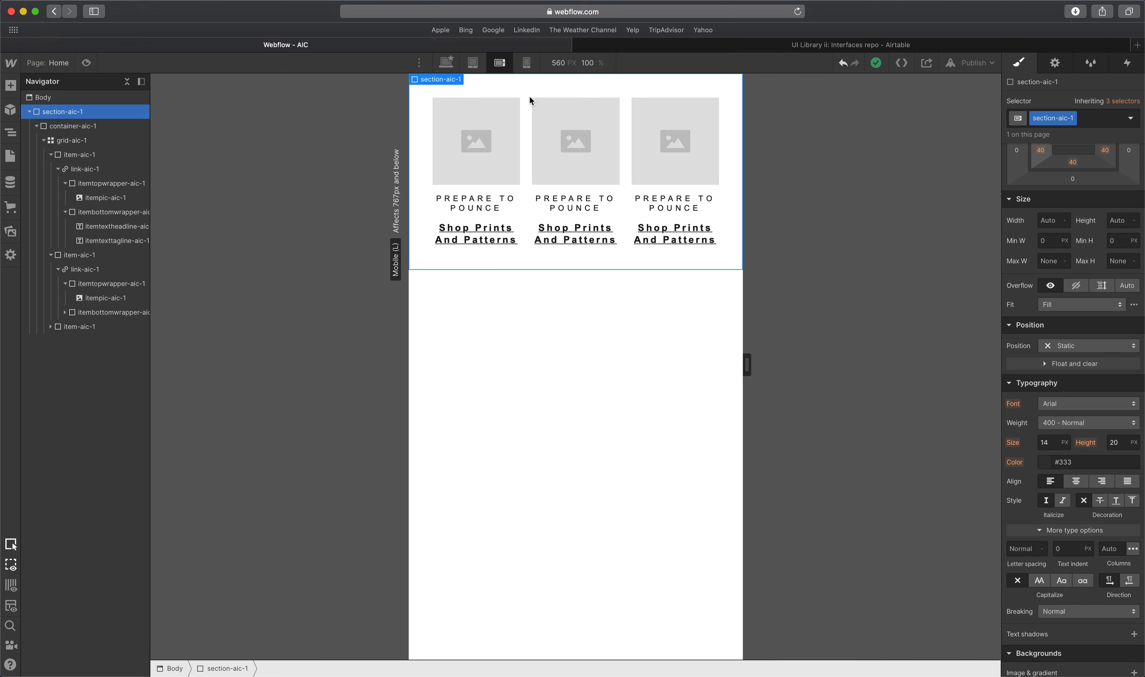
{"action": "left_click", "coordinate": [521, 111]}
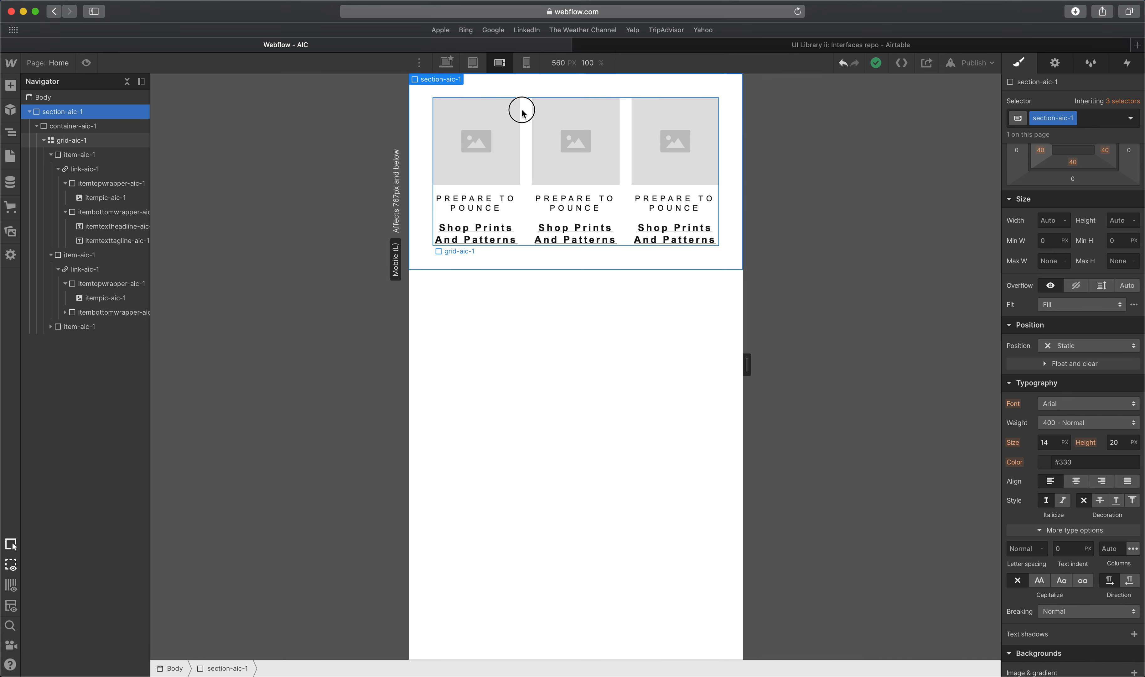
Switch to the mobile portrait breakpoint and set section-aic-1's padding to 25 px on all four sides.
{"action": "left_click", "coordinate": [524, 67]}
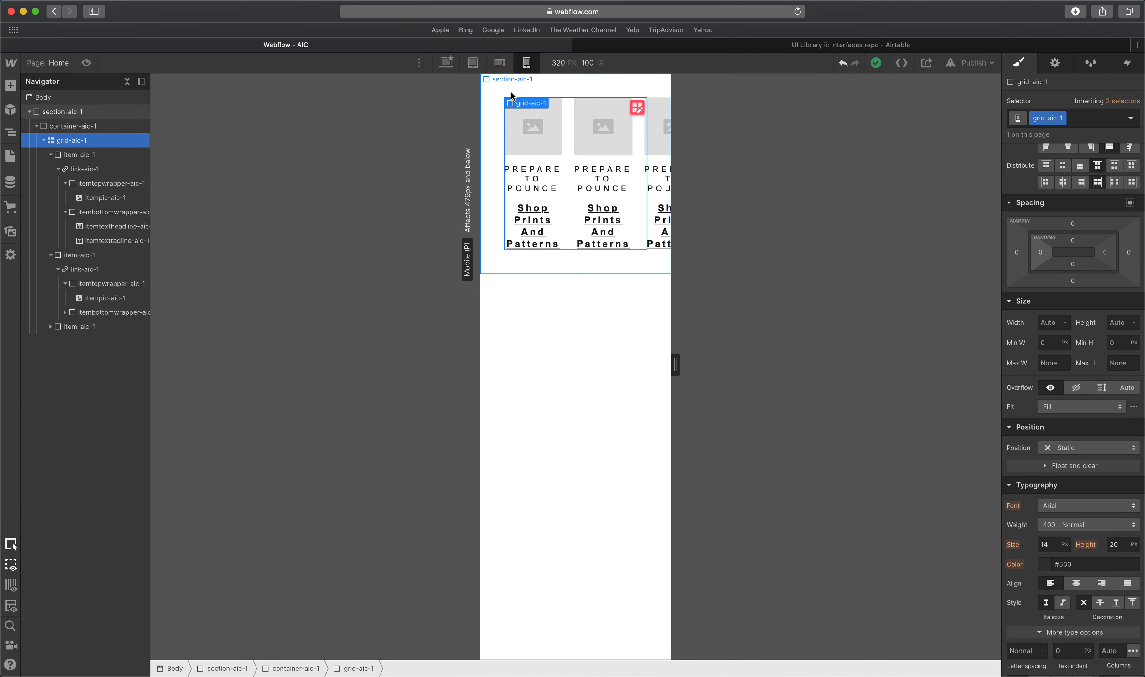
{"action": "left_click", "coordinate": [493, 109]}
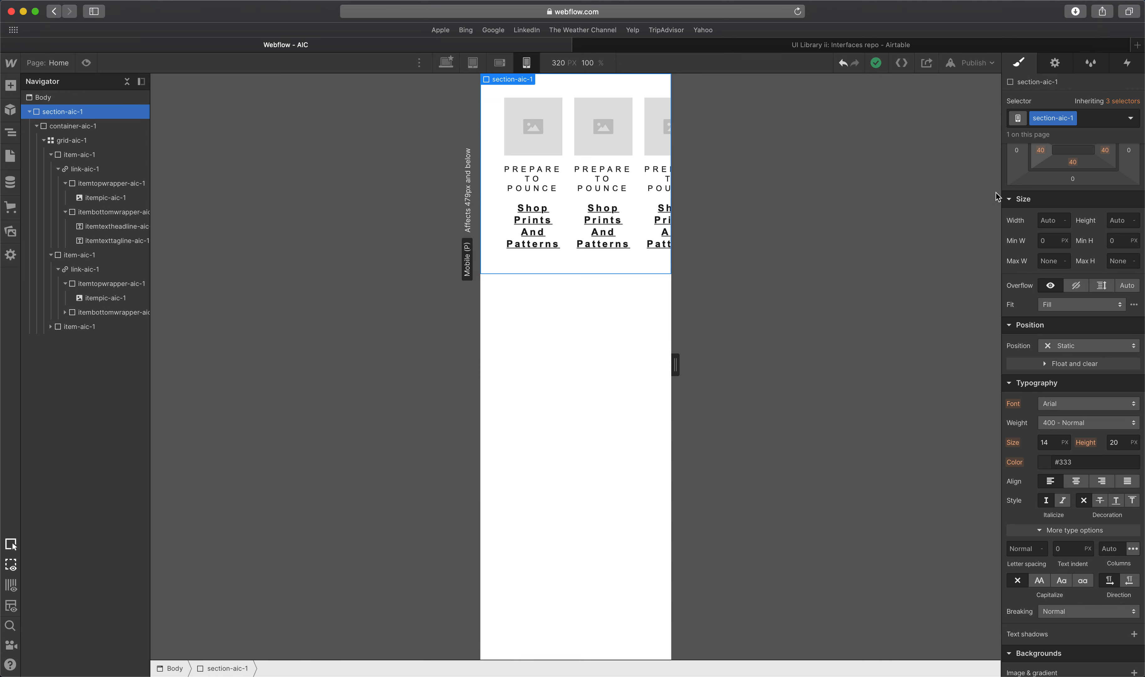
{"action": "scroll", "coordinate": [1040, 223], "scroll_direction": "up", "scroll_amount": 2}
{"action": "left_click_drag", "start_coordinate": [1043, 246], "coordinate": [1032, 251]}
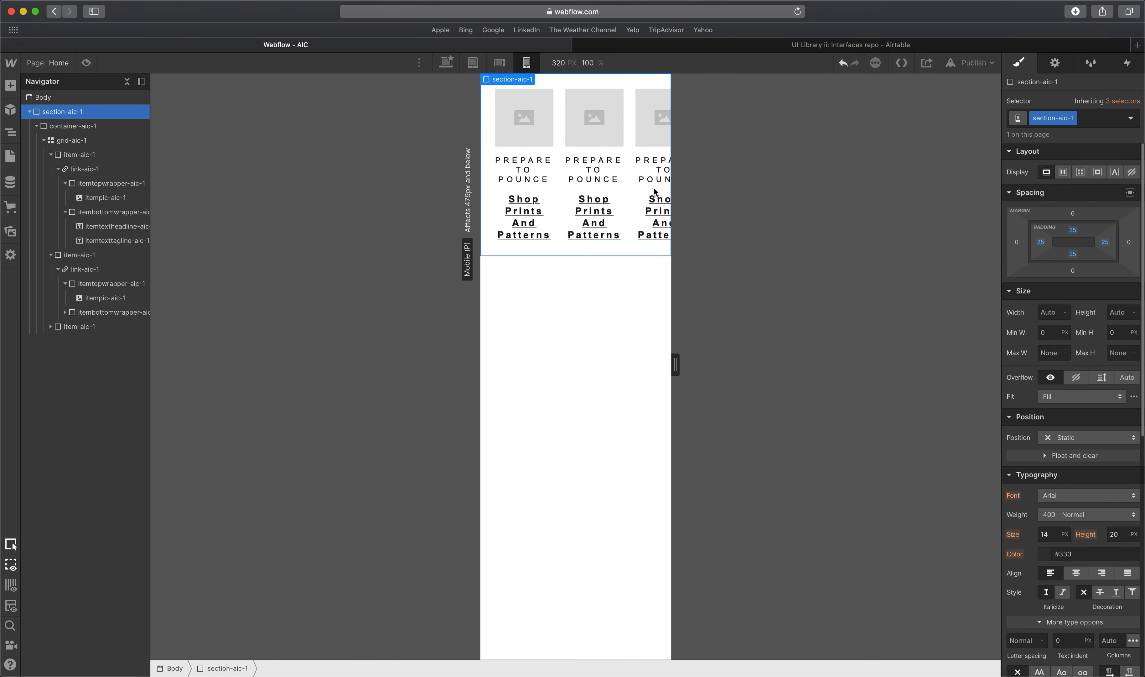
Open grid-aic-1 for grid editing, check the whole artboard's card layout in Adobe XD, and return to Webflow.
{"action": "left_click", "coordinate": [64, 137]}
{"action": "left_click", "coordinate": [646, 98]}
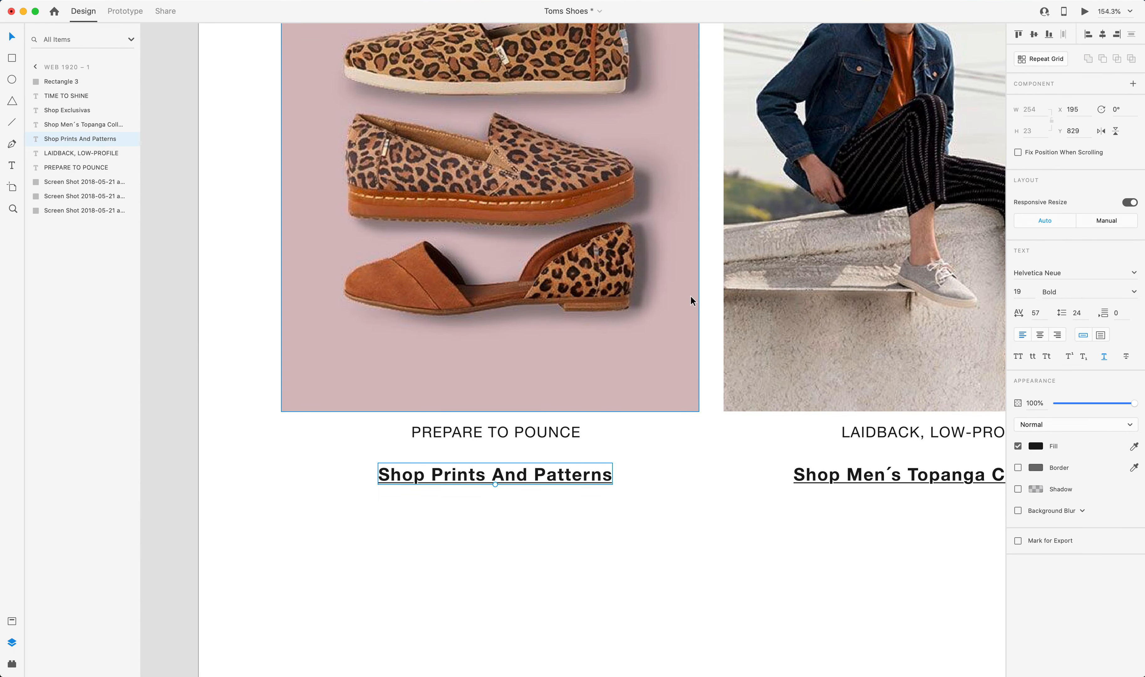
{"action": "scroll", "coordinate": [689, 294], "scroll_direction": "down", "scroll_amount": 5}
{"action": "scroll", "coordinate": [701, 291], "scroll_direction": "right", "scroll_amount": 4}
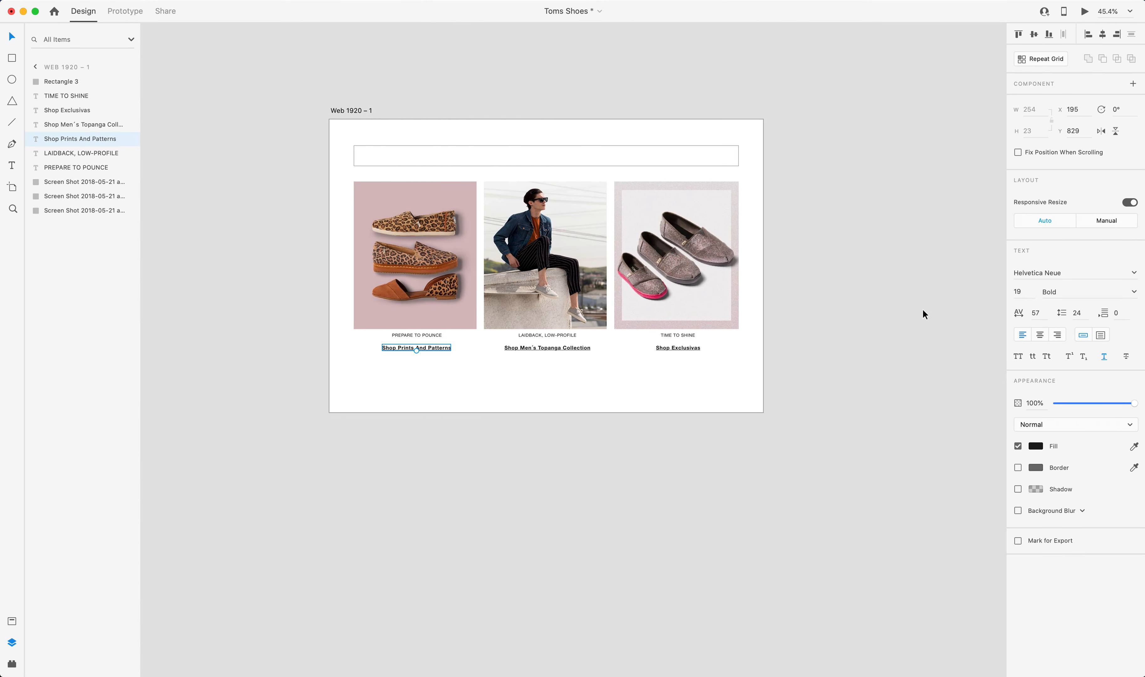
{"action": "key", "text": "ctrl+Up"}
{"action": "left_click", "coordinate": [605, 261]}
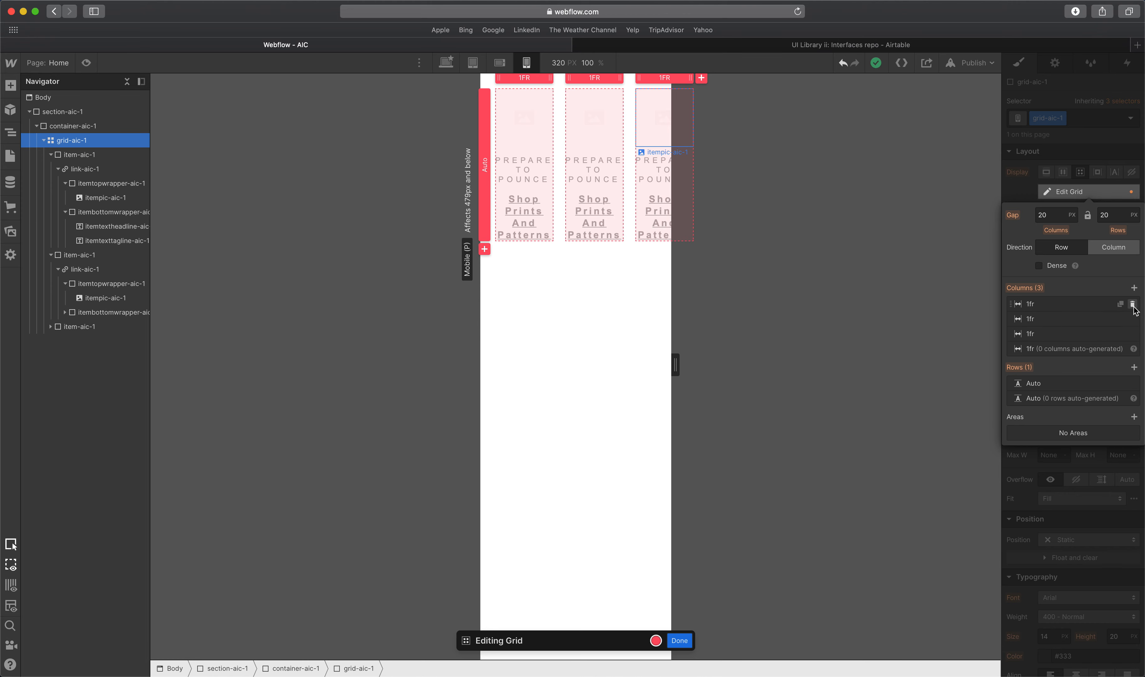
Delete two of grid-aic-1's three columns on mobile portrait, leaving a single 1fr column, and finish editing the grid.
{"action": "left_click", "coordinate": [1133, 304]}
{"action": "left_click", "coordinate": [1132, 305]}
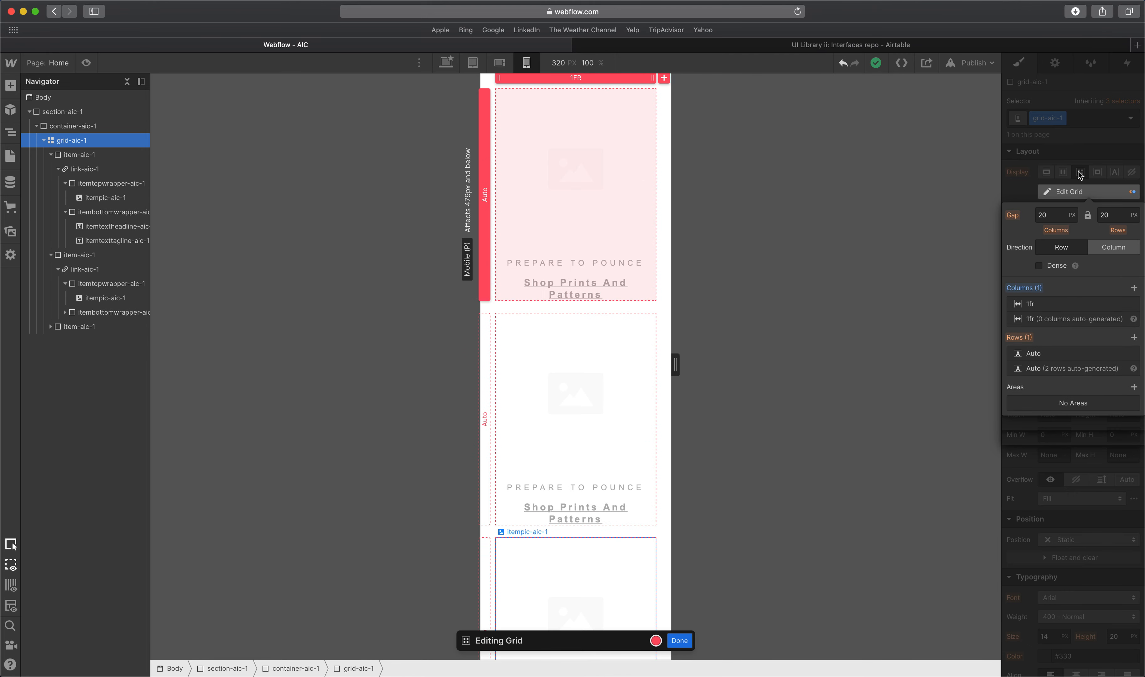
{"action": "key", "text": "Escape"}
Review the stacked cards and tagline on mobile portrait, and return to the desktop breakpoint.
{"action": "left_click", "coordinate": [576, 287]}
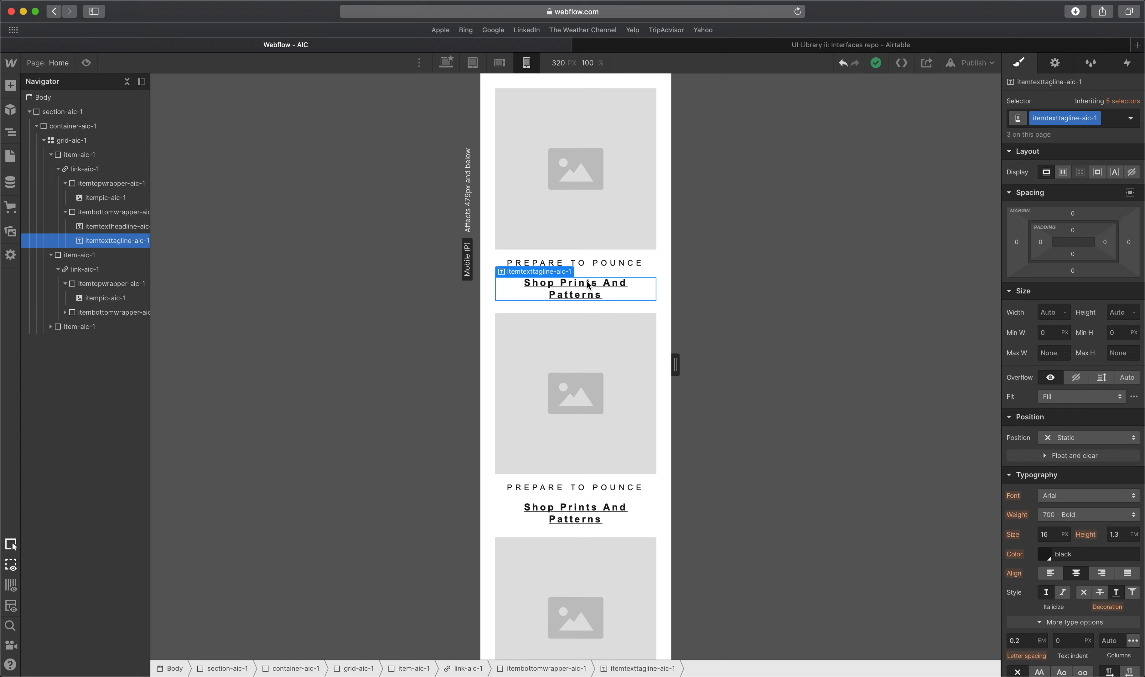
{"action": "scroll", "coordinate": [587, 284], "scroll_direction": "down", "scroll_amount": 2}
{"action": "scroll", "coordinate": [588, 285], "scroll_direction": "up", "scroll_amount": 2}
{"action": "scroll", "coordinate": [589, 286], "scroll_direction": "down", "scroll_amount": 2}
{"action": "scroll", "coordinate": [589, 285], "scroll_direction": "up", "scroll_amount": 2}
{"action": "left_click", "coordinate": [445, 62]}
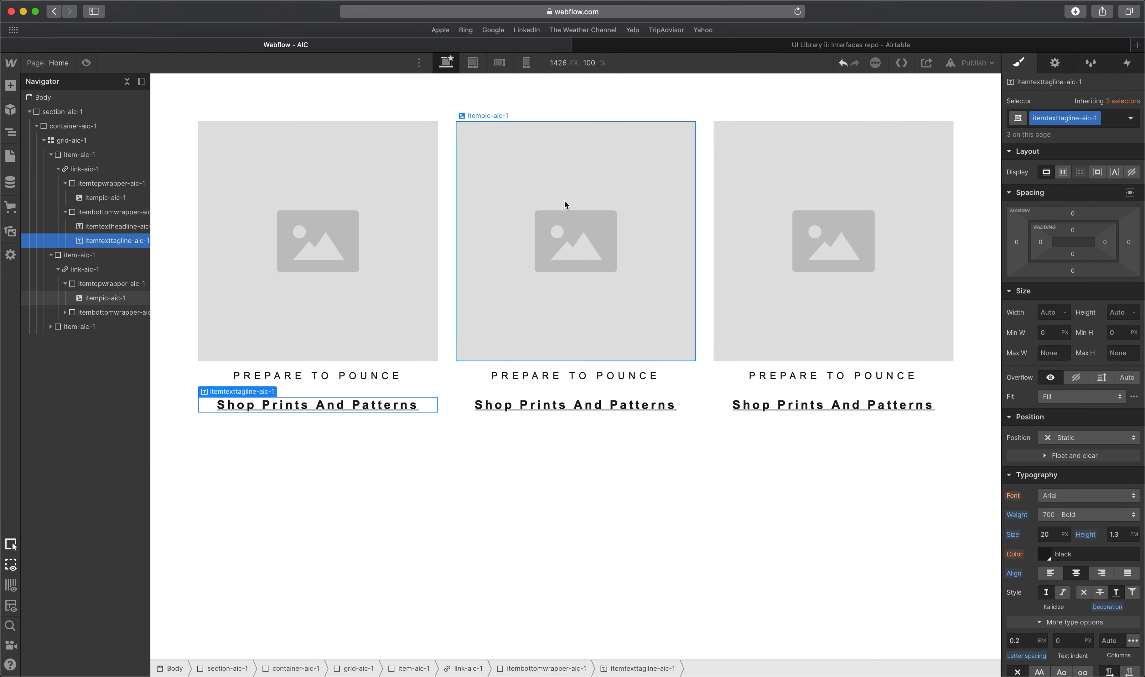
Switch to Adobe XD and select all three product images on the Web 1920 – 1 artboard.
{"action": "key", "text": "ctrl+Up"}
{"action": "left_click", "coordinate": [862, 279]}
{"action": "left_click", "coordinate": [381, 278]}
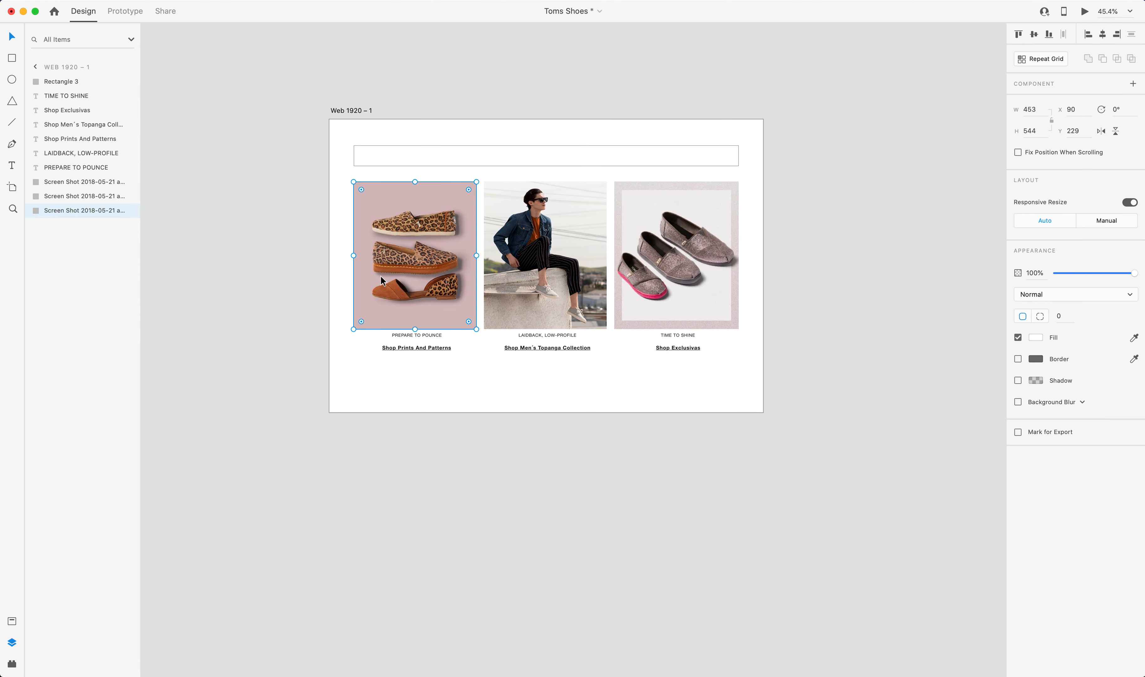
{"action": "scroll", "coordinate": [394, 299], "scroll_direction": "down", "scroll_amount": 1}
{"action": "left_click", "coordinate": [504, 265], "text": "shift"}
{"action": "left_click", "coordinate": [615, 261], "text": "shift"}
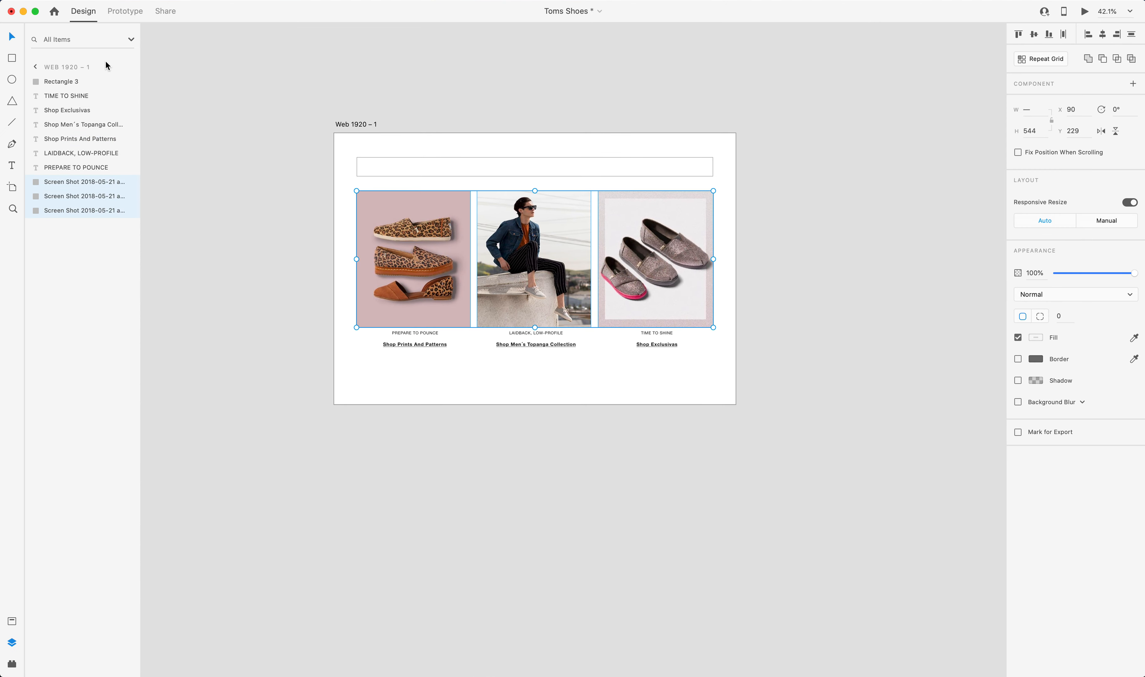
{"action": "scroll", "coordinate": [449, 240], "scroll_direction": "up", "scroll_amount": 5}
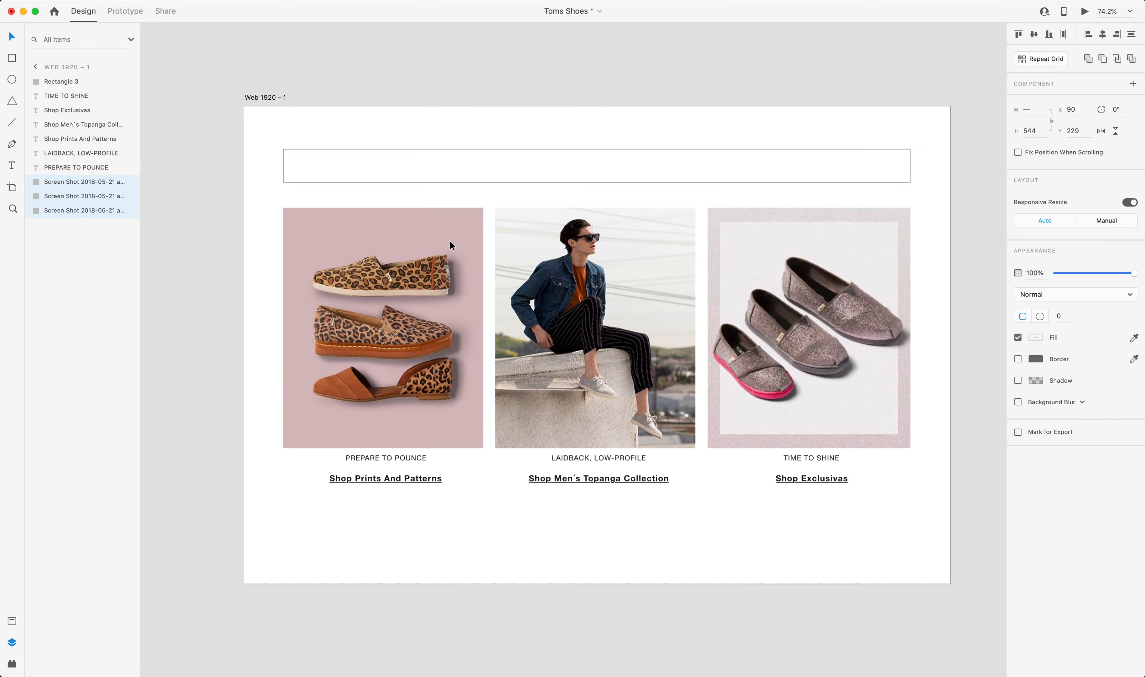
{"action": "scroll", "coordinate": [449, 240], "scroll_direction": "down", "scroll_amount": 1}
{"action": "scroll", "coordinate": [450, 240], "scroll_direction": "right", "scroll_amount": 1}
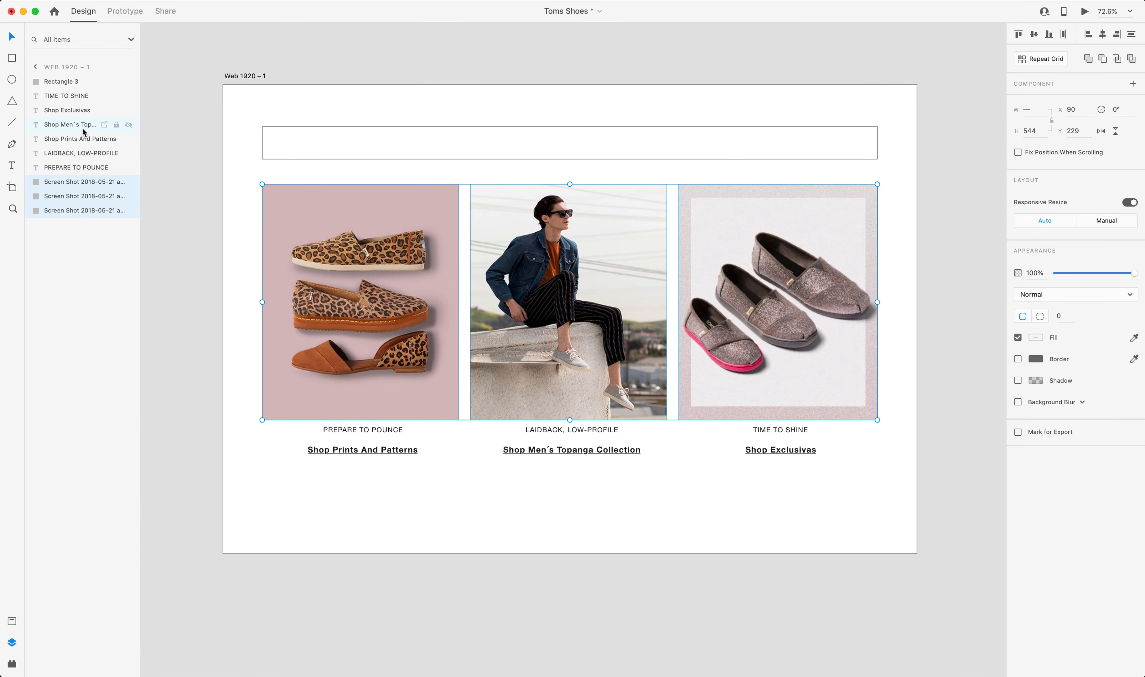
Export the three selected product images to the Desktop as JPG at 80% quality, targeting Web.
{"action": "left_click", "coordinate": [168, 11]}
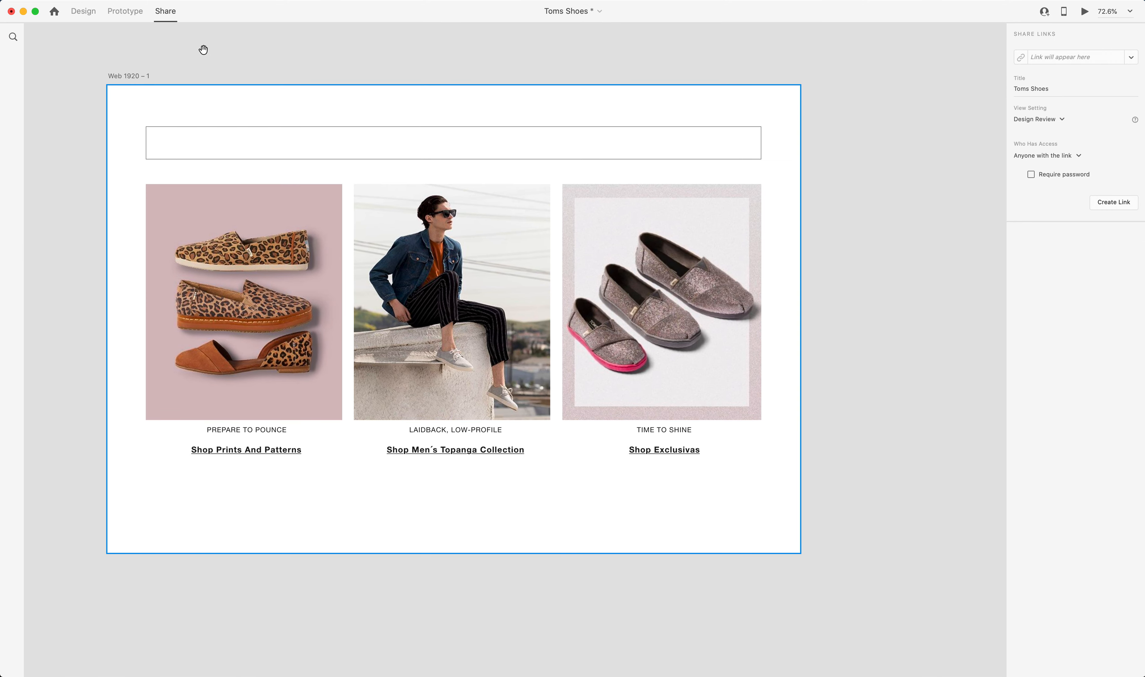
{"action": "left_click", "coordinate": [85, 14]}
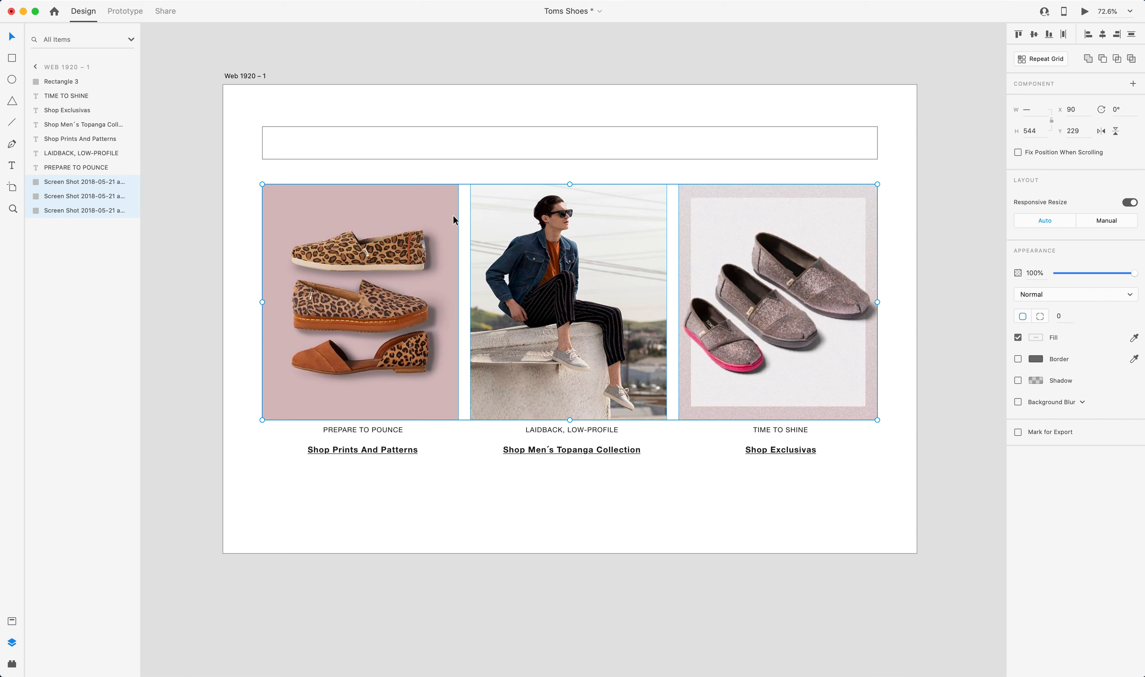
{"action": "key", "text": "super+e"}
{"action": "left_click", "coordinate": [512, 178]}
{"action": "left_click", "coordinate": [545, 187]}
{"action": "left_click", "coordinate": [508, 178]}
{"action": "left_click", "coordinate": [510, 208]}
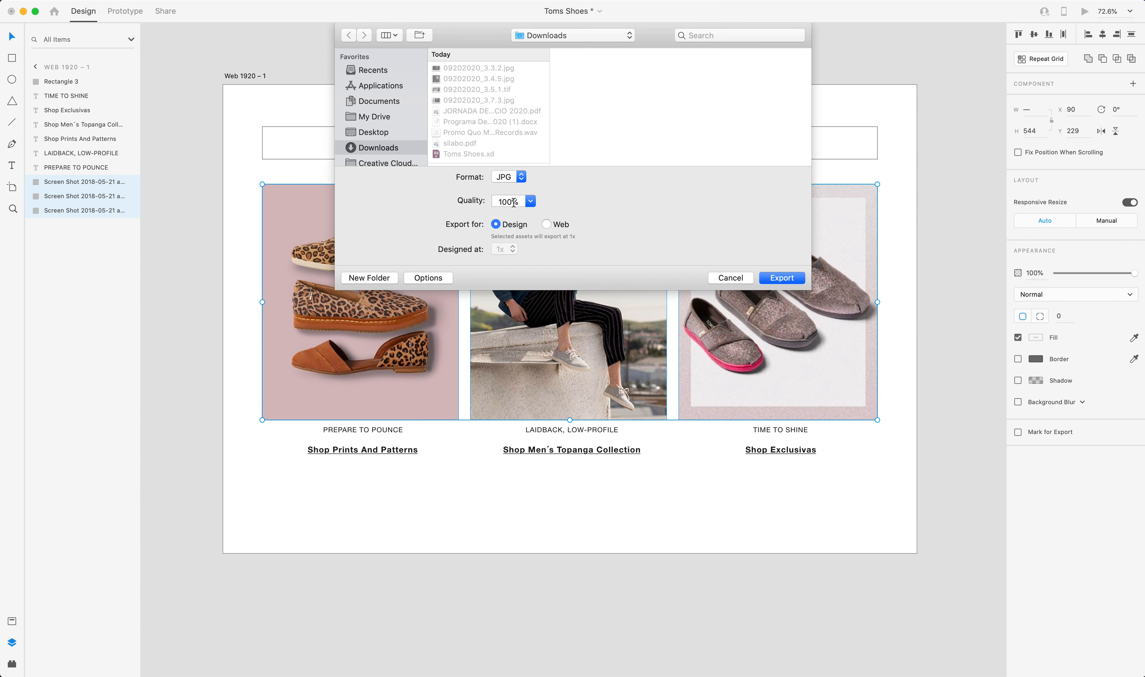
{"action": "left_click", "coordinate": [528, 202]}
{"action": "left_click", "coordinate": [513, 256]}
{"action": "left_click", "coordinate": [547, 225]}
{"action": "left_click", "coordinate": [374, 132]}
{"action": "left_click", "coordinate": [783, 277]}
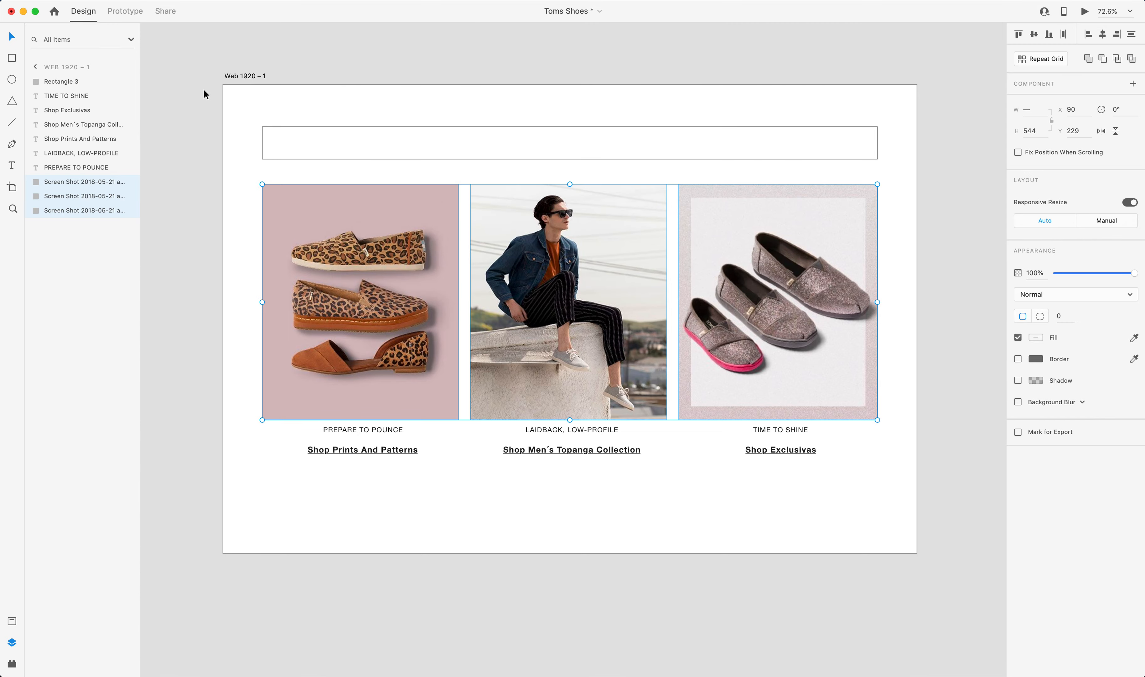
Switch to Webflow, select the first card's image, and upload the exported product JPGs to the site's assets.
{"action": "key", "text": "ctrl+Up"}
{"action": "left_click", "coordinate": [493, 193]}
{"action": "double_click", "coordinate": [362, 199]}
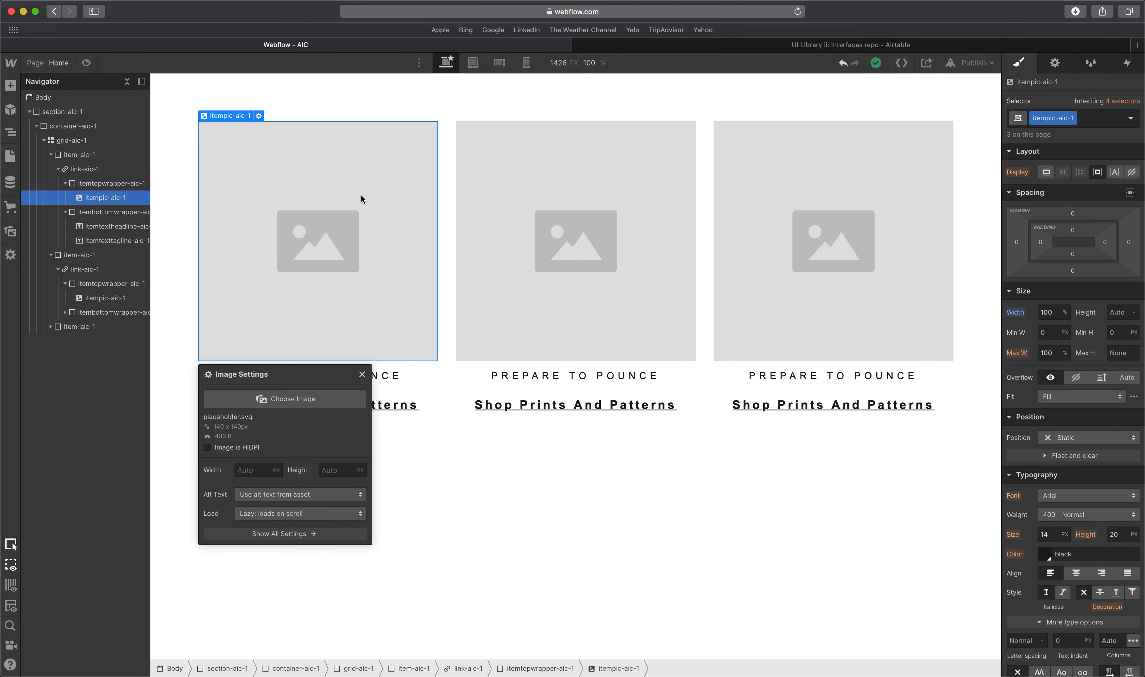
{"action": "left_click", "coordinate": [10, 231]}
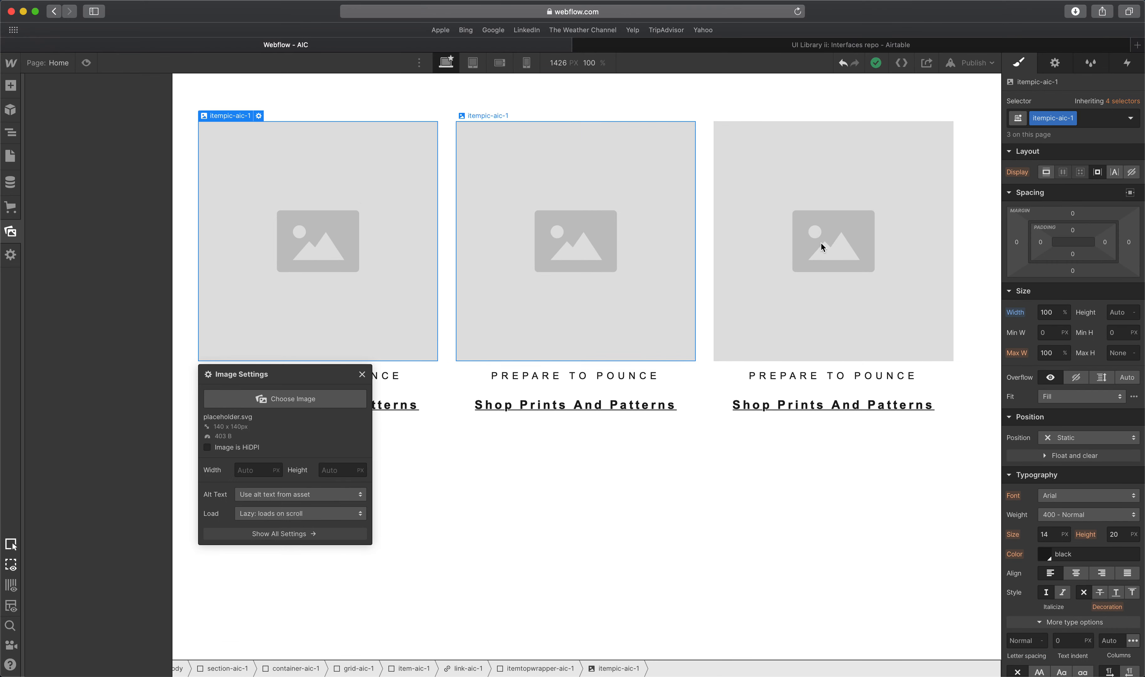
{"action": "key", "text": "super+Tab"}
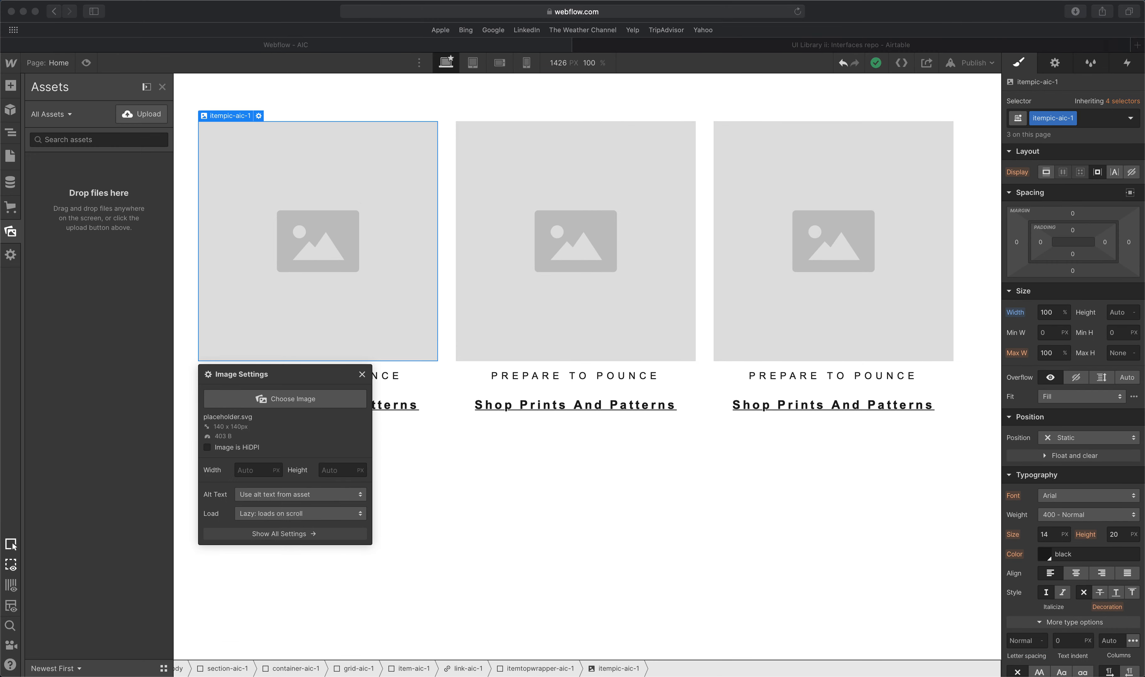
{"action": "left_click_drag", "start_coordinate": [1144, 404], "coordinate": [107, 432]}
{"action": "left_click", "coordinate": [109, 149]}
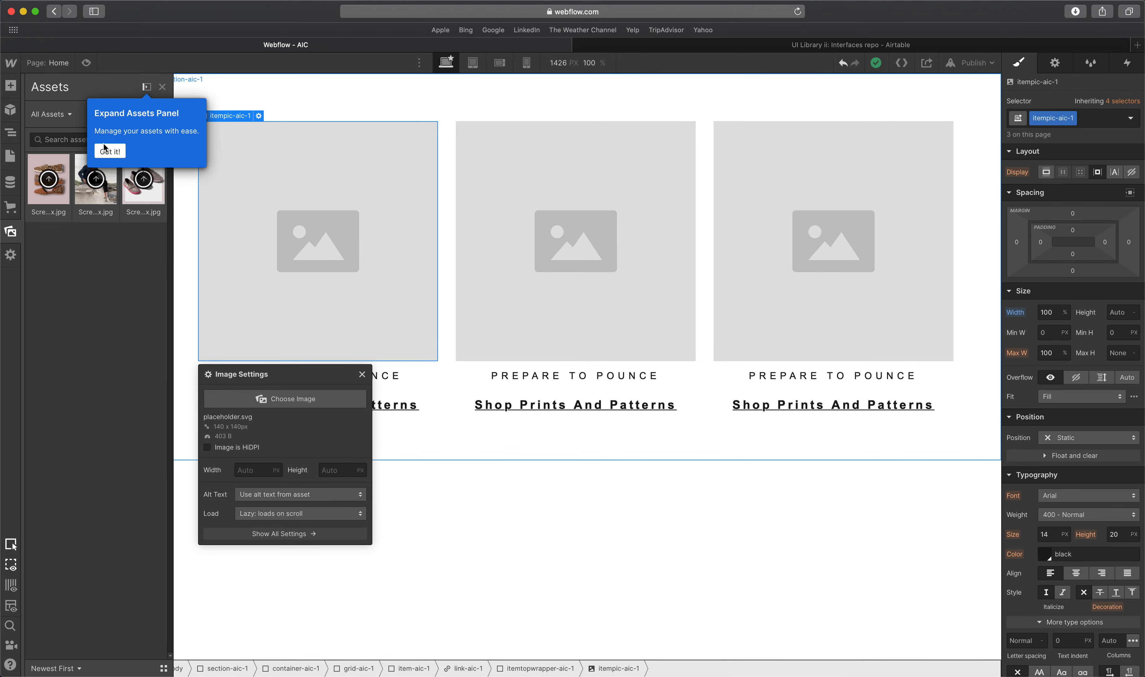
Replace the first card's placeholder with the seated-man photo and the second card's with the glitter-shoes image.
{"action": "left_click", "coordinate": [319, 212]}
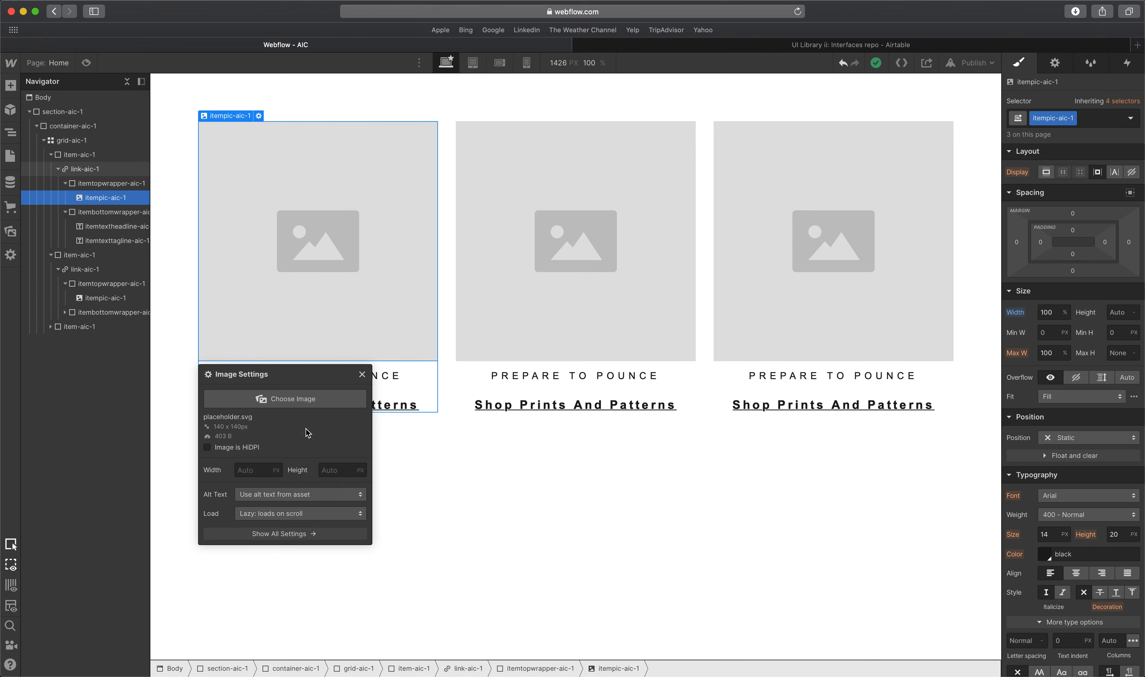
{"action": "left_click", "coordinate": [299, 401]}
{"action": "left_click", "coordinate": [49, 179]}
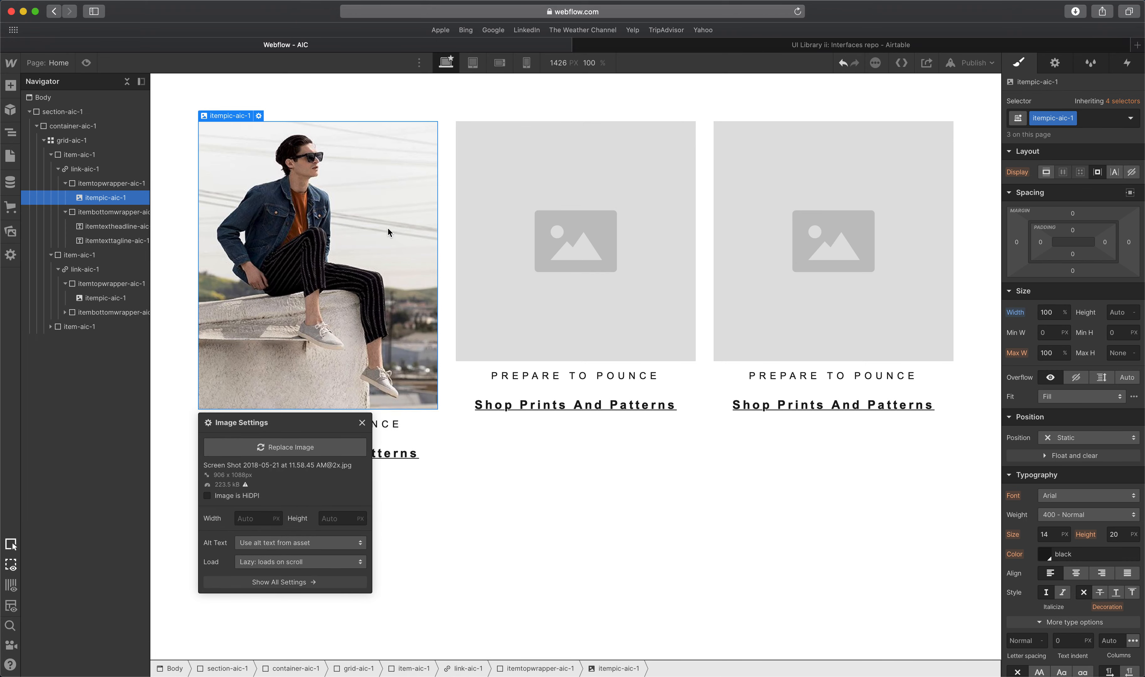
{"action": "left_click", "coordinate": [528, 299]}
{"action": "left_click", "coordinate": [541, 399]}
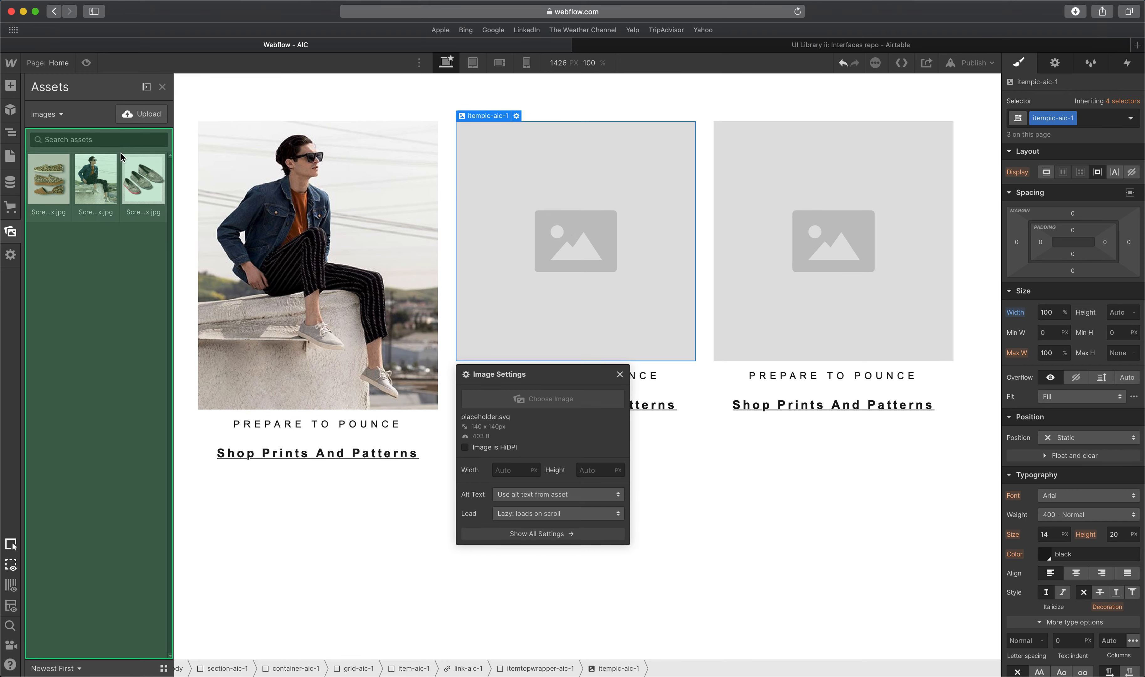
{"action": "left_click", "coordinate": [141, 179]}
Replace the third card's placeholder with the leopard-shoes image.
{"action": "left_click", "coordinate": [771, 213]}
{"action": "left_click", "coordinate": [789, 402]}
{"action": "left_click", "coordinate": [93, 181]}
{"action": "left_click", "coordinate": [48, 185]}
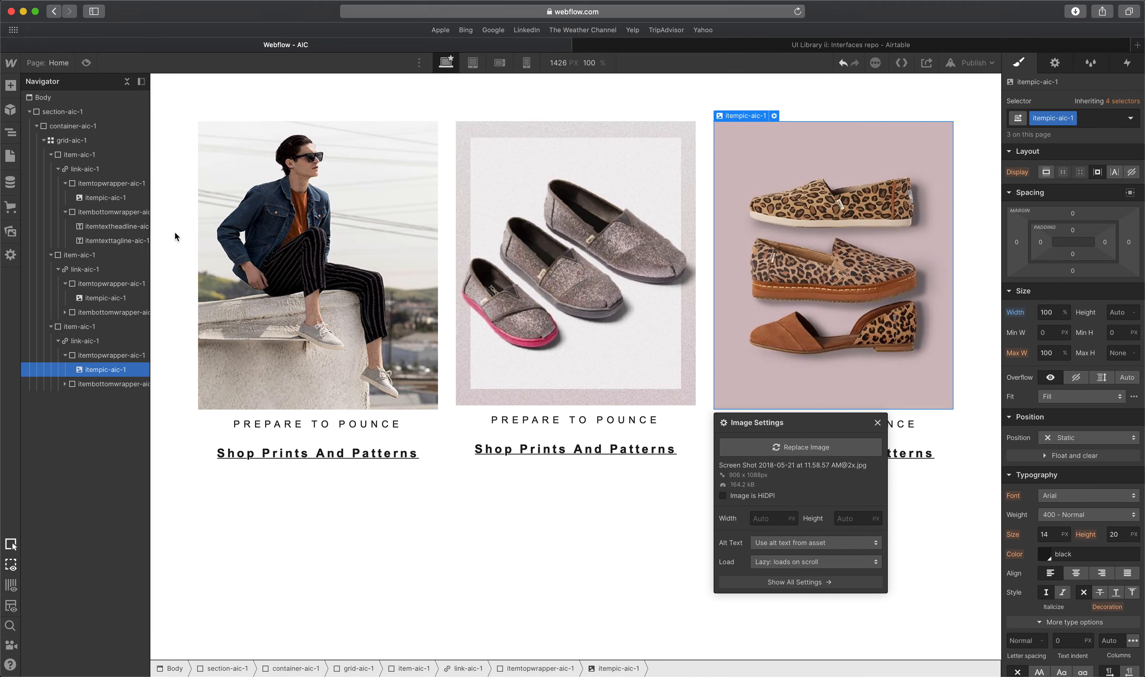
{"action": "left_click", "coordinate": [175, 236]}
Switch to Adobe XD, narrow the glitter-shoes image to 452 px wide against a copy of the middle image, and remove the copy.
{"action": "key", "text": "ctrl+Up"}
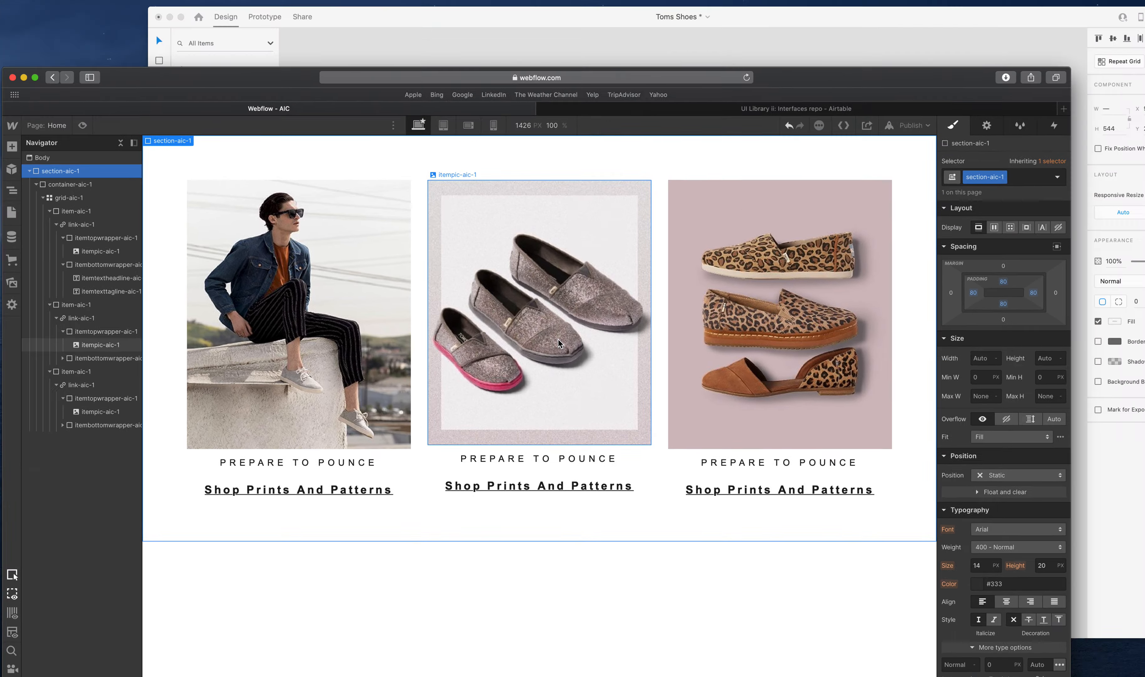
{"action": "left_click", "coordinate": [851, 274]}
{"action": "left_click", "coordinate": [743, 388]}
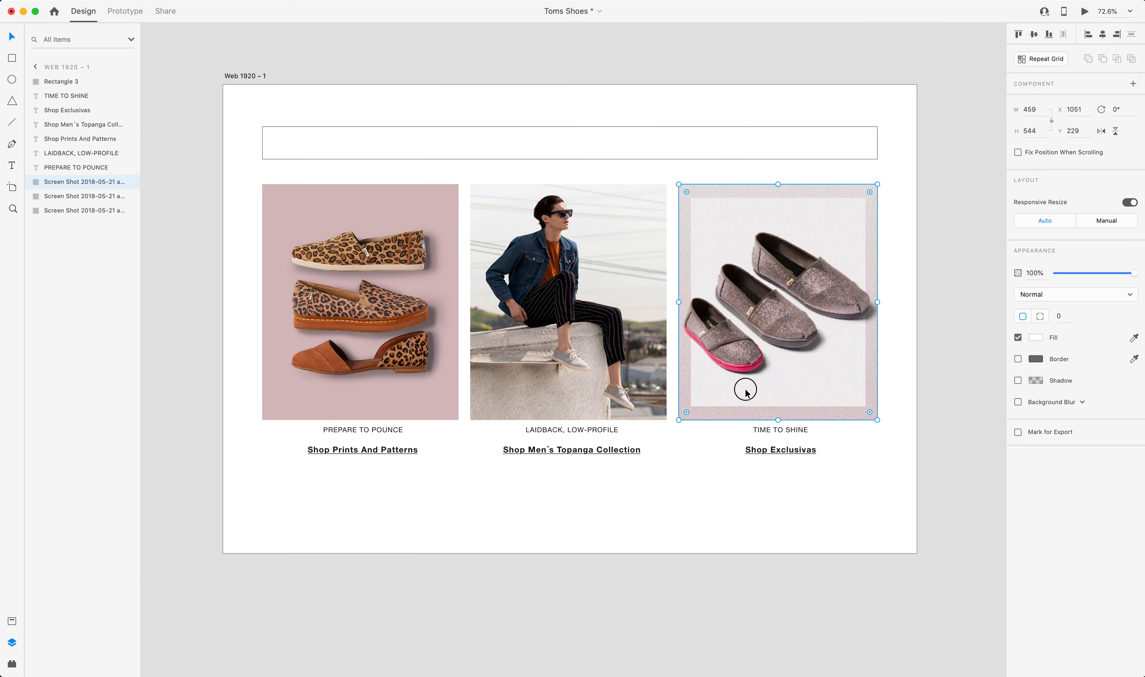
{"action": "scroll", "coordinate": [807, 402], "scroll_direction": "up", "scroll_amount": 3}
{"action": "left_click", "coordinate": [521, 293]}
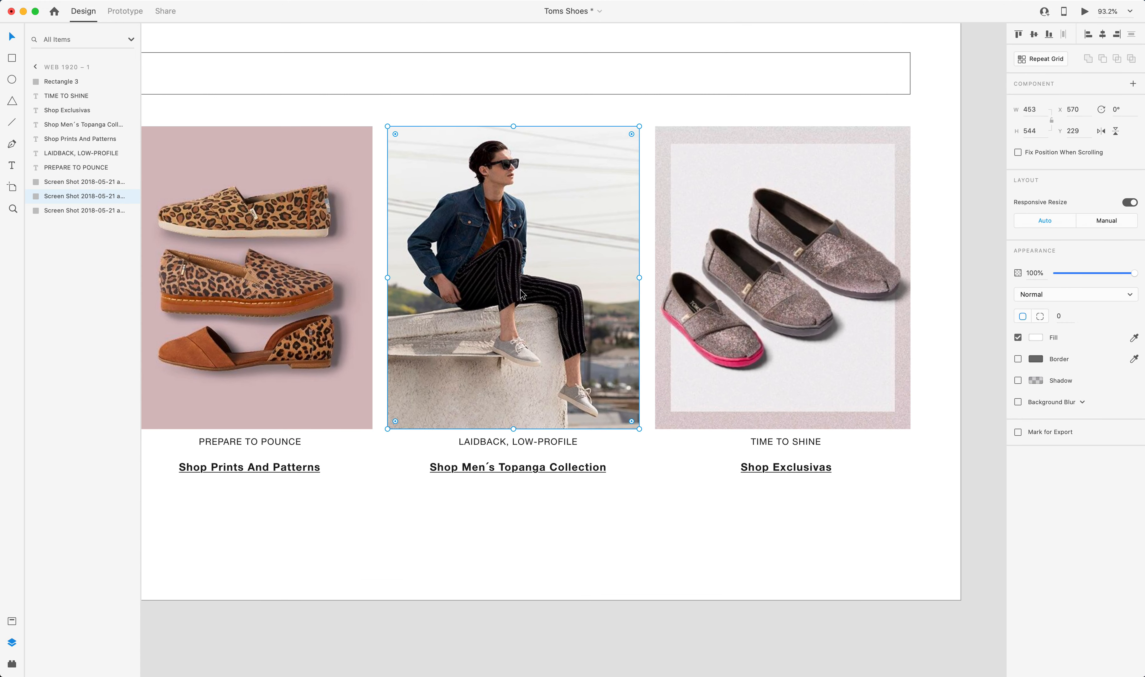
{"action": "left_click_drag", "start_coordinate": [531, 300], "coordinate": [760, 288]}
{"action": "left_click_drag", "start_coordinate": [910, 278], "coordinate": [905, 282]}
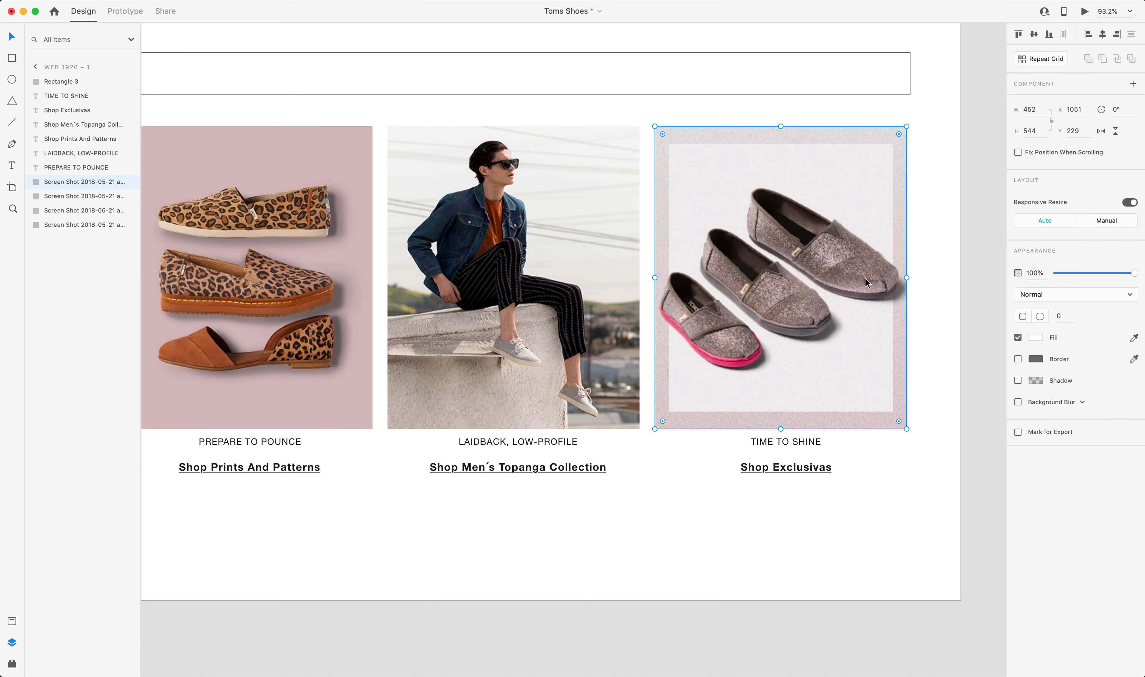
{"action": "key", "text": "super+z"}
{"action": "key", "text": "super+z"}
{"action": "key", "text": "super+z"}
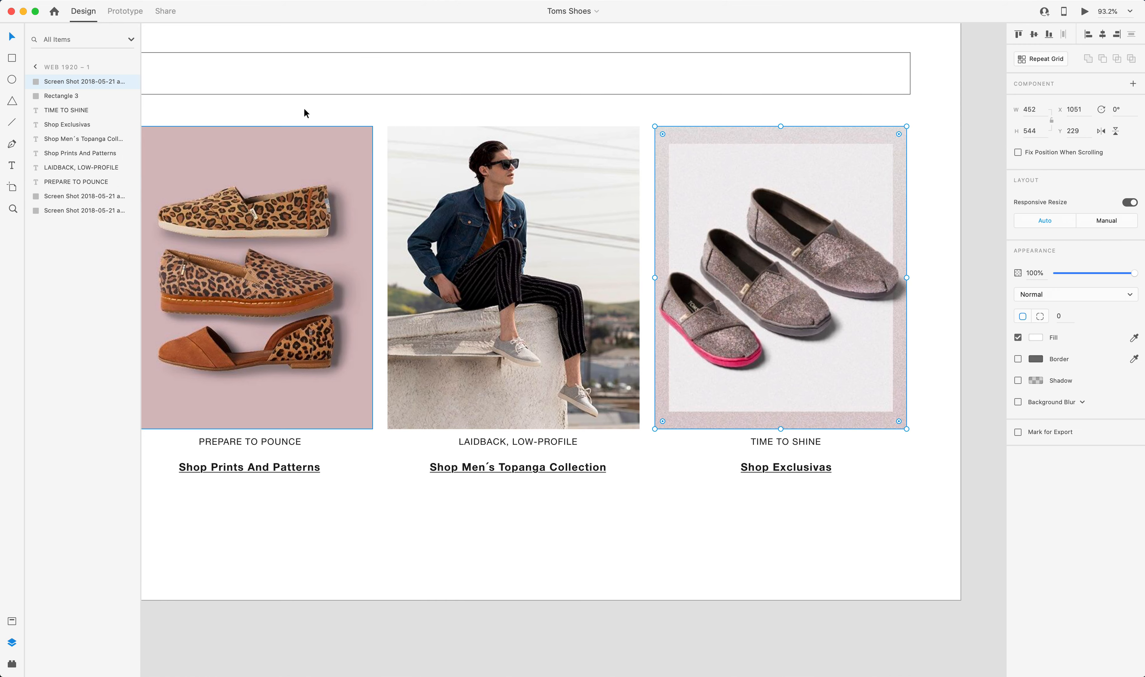
Export the glitter-shoes image to the Desktop as a JPG at 80% quality for Web, replacing the existing file.
{"action": "left_click", "coordinate": [170, 14]}
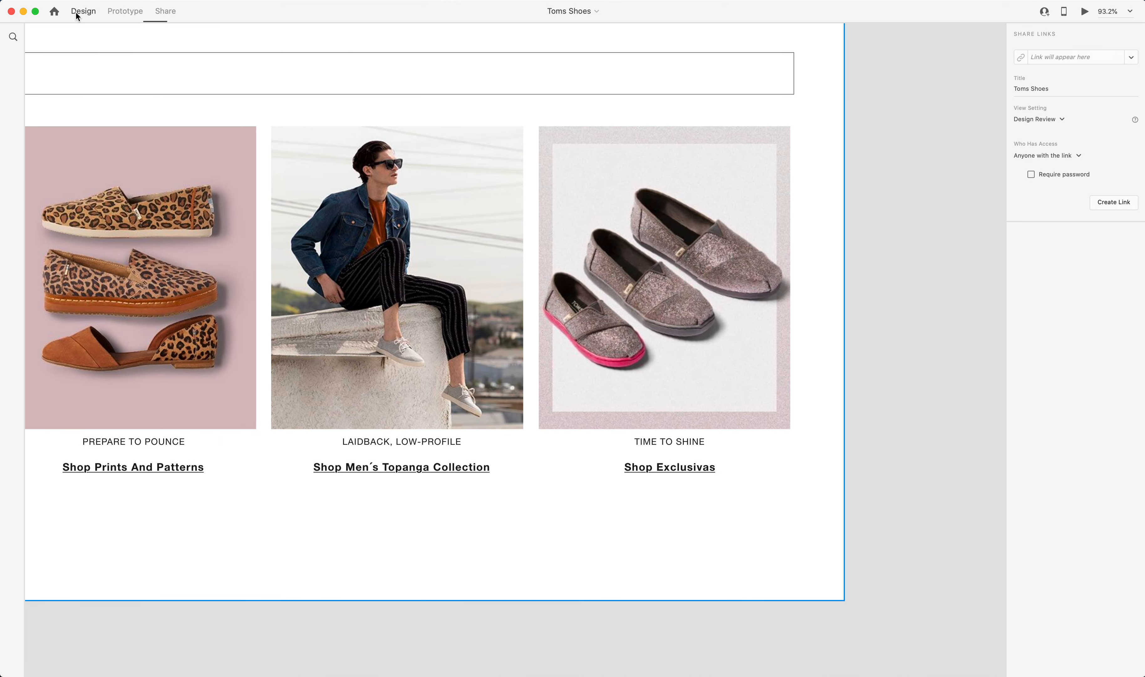
{"action": "left_click", "coordinate": [82, 11]}
{"action": "key", "text": "super+e"}
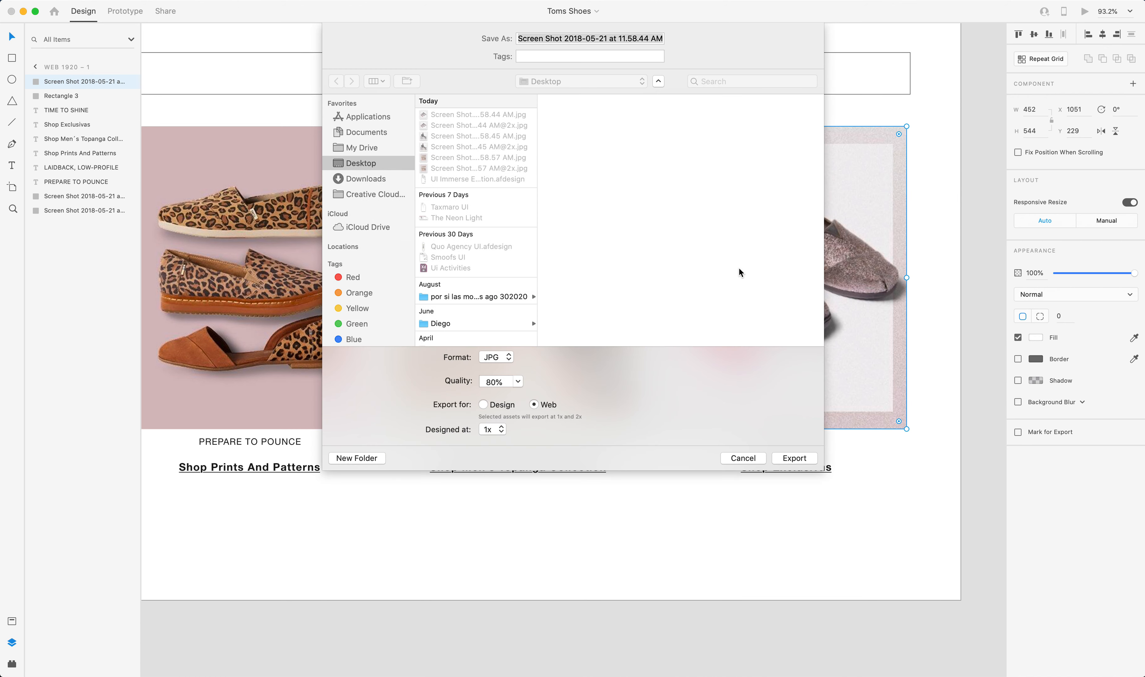
{"action": "key", "text": "Return"}
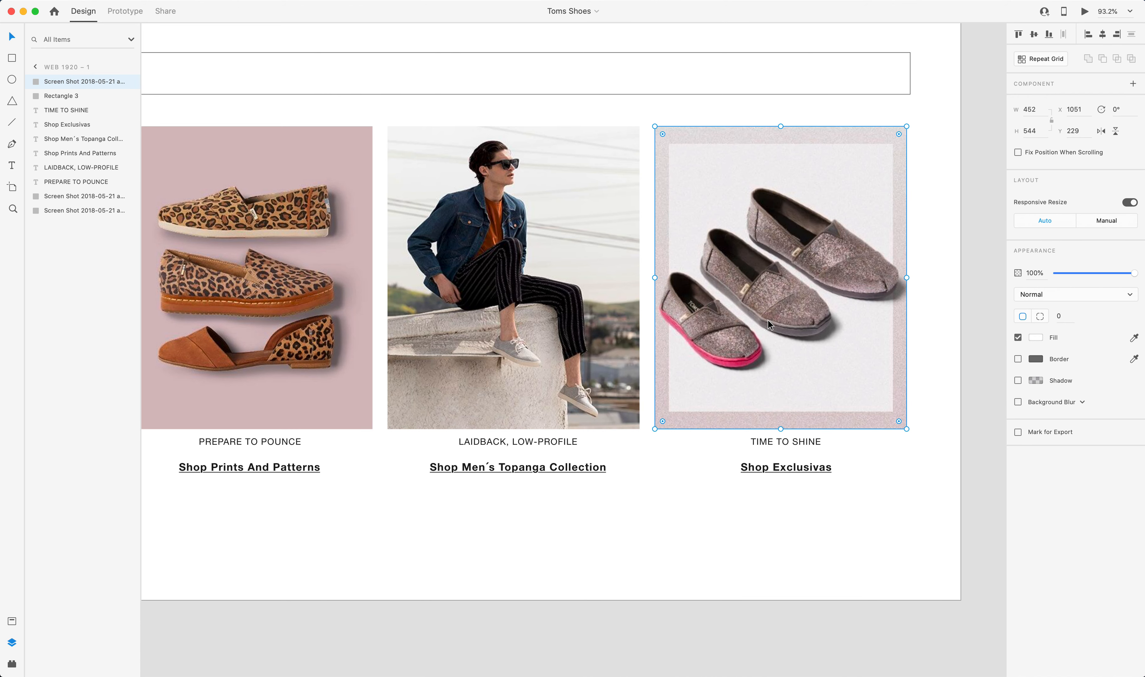
{"action": "key", "text": "super+e"}
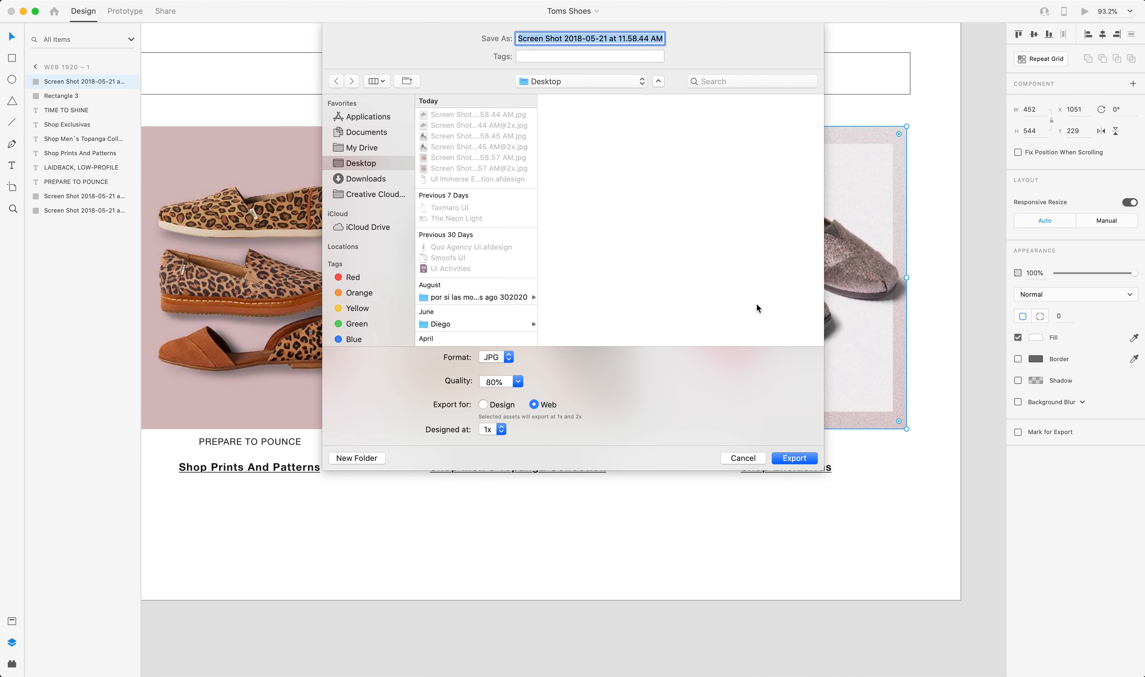
{"action": "left_click", "coordinate": [792, 457]}
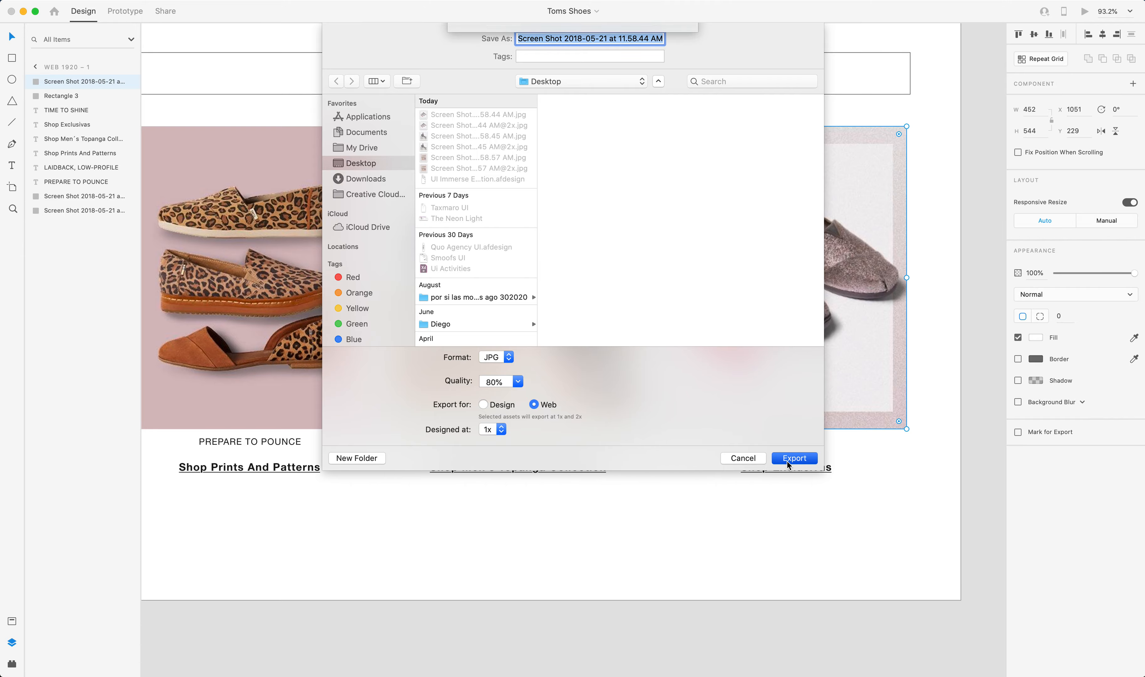
{"action": "left_click", "coordinate": [655, 101]}
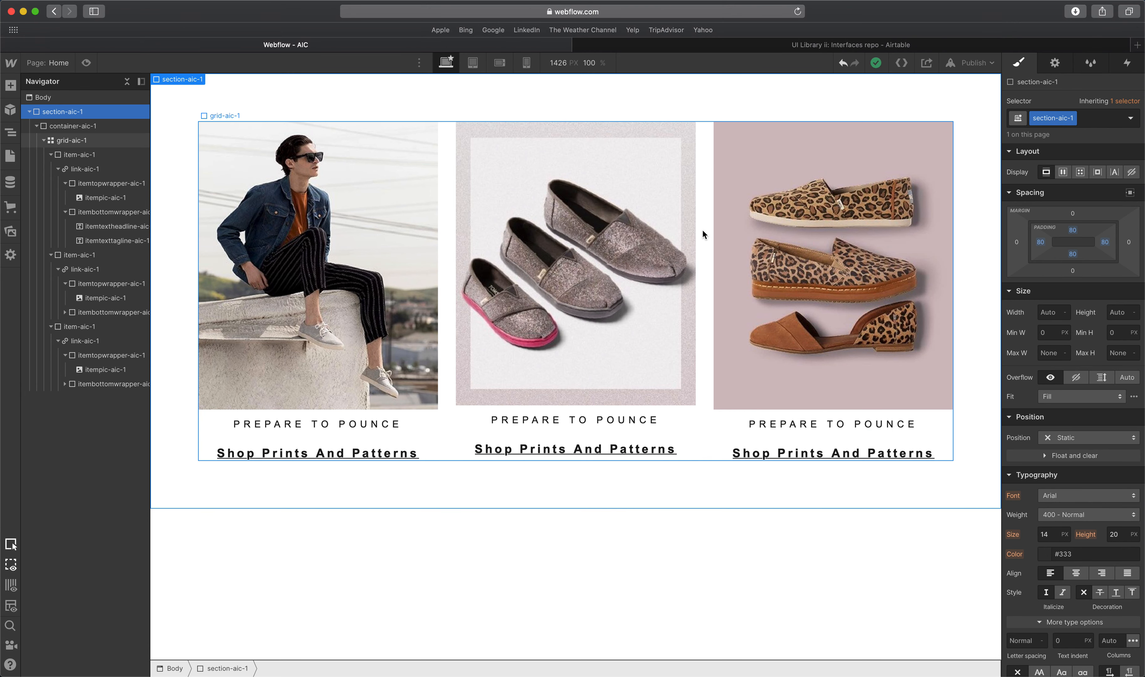
{"action": "left_click", "coordinate": [769, 221]}
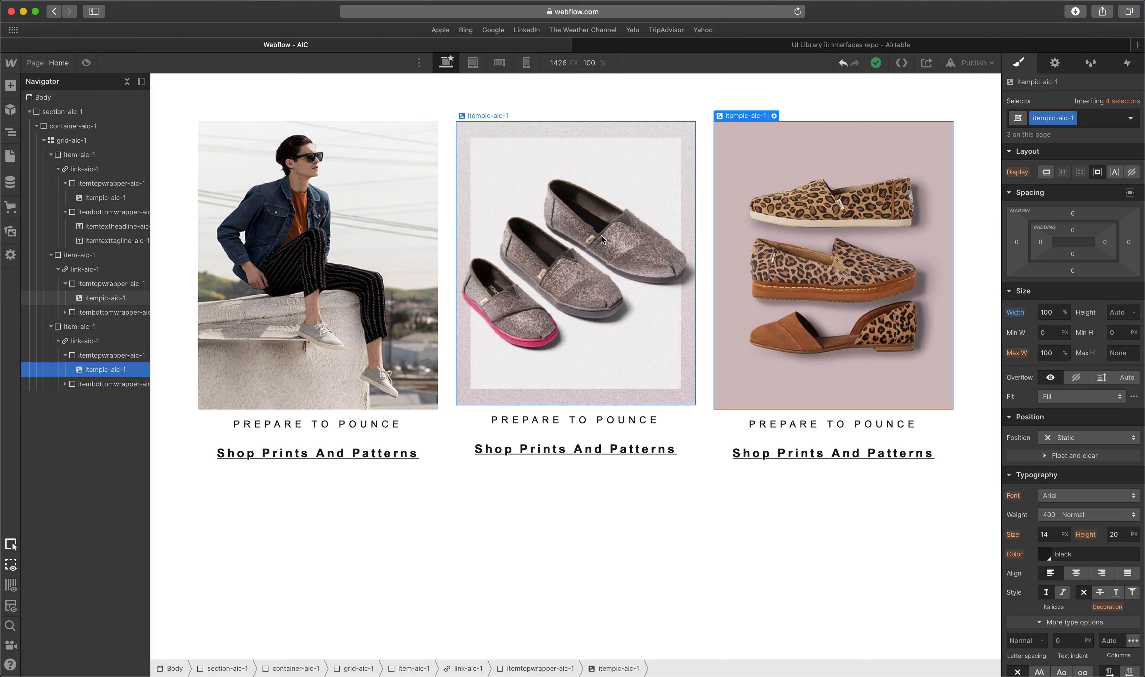
{"action": "double_click", "coordinate": [612, 230]}
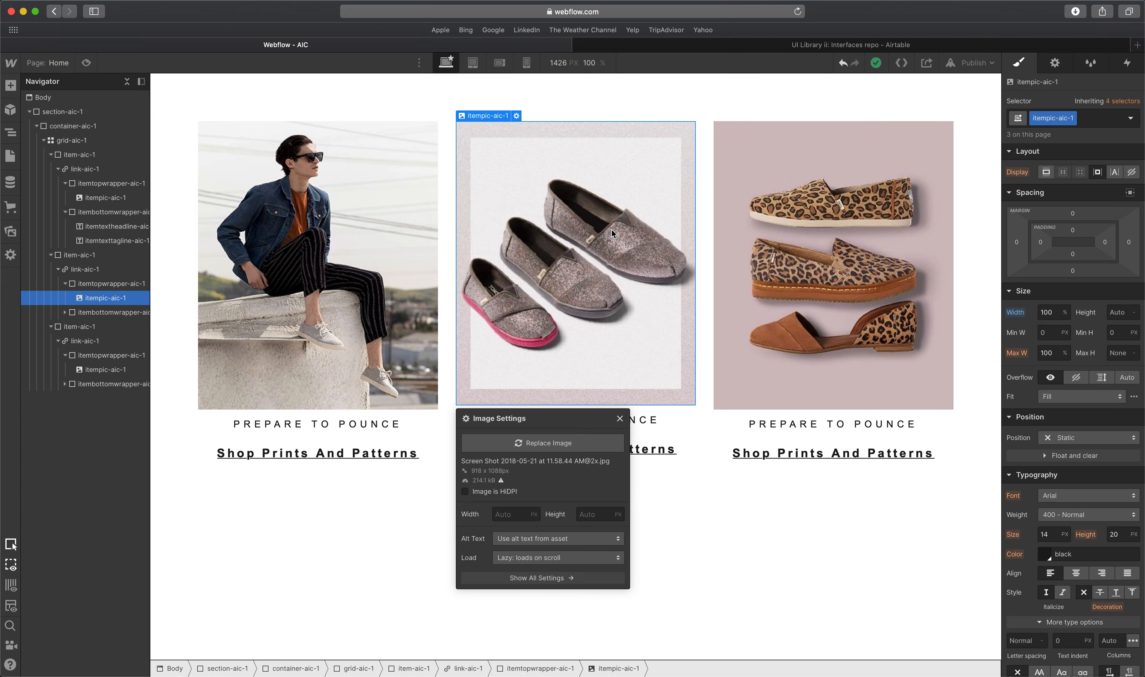
{"action": "left_click", "coordinate": [565, 443]}
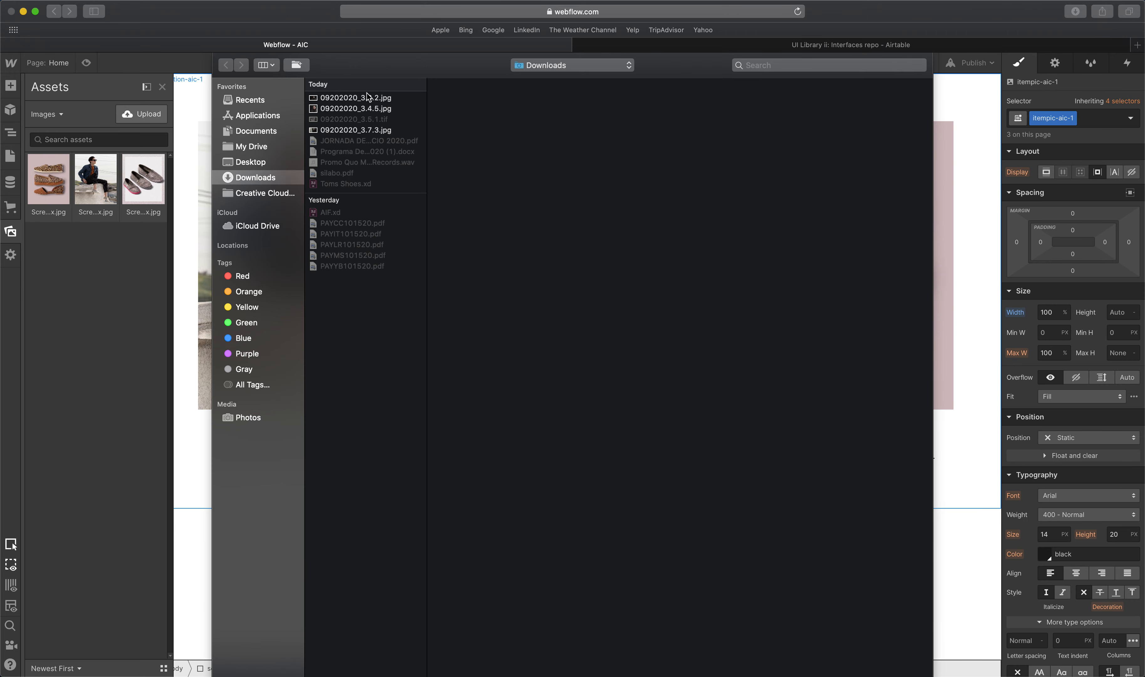
{"action": "left_click", "coordinate": [375, 110]}
{"action": "left_click", "coordinate": [367, 127]}
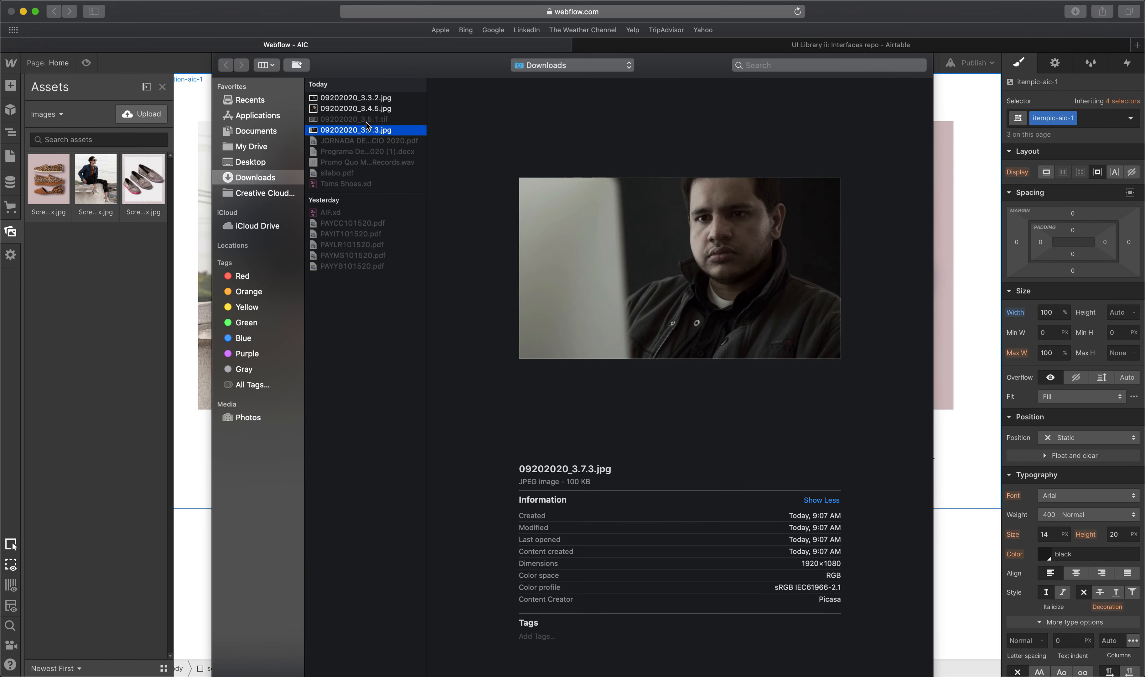
{"action": "left_click", "coordinate": [826, 672]}
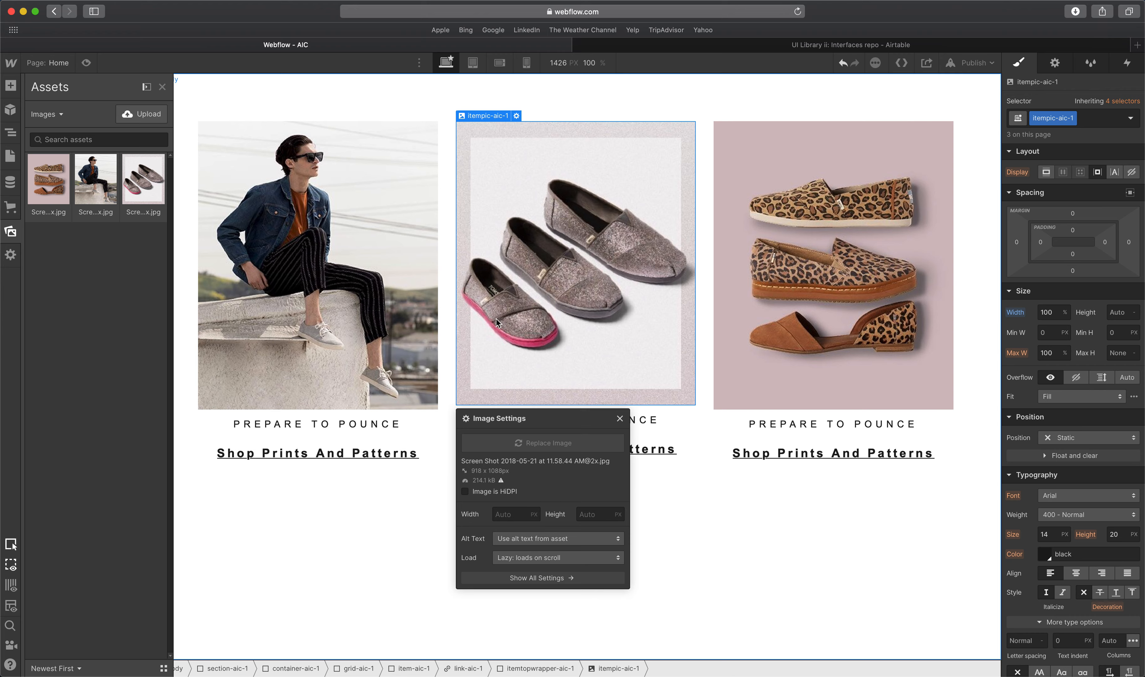
{"action": "left_click", "coordinate": [151, 122]}
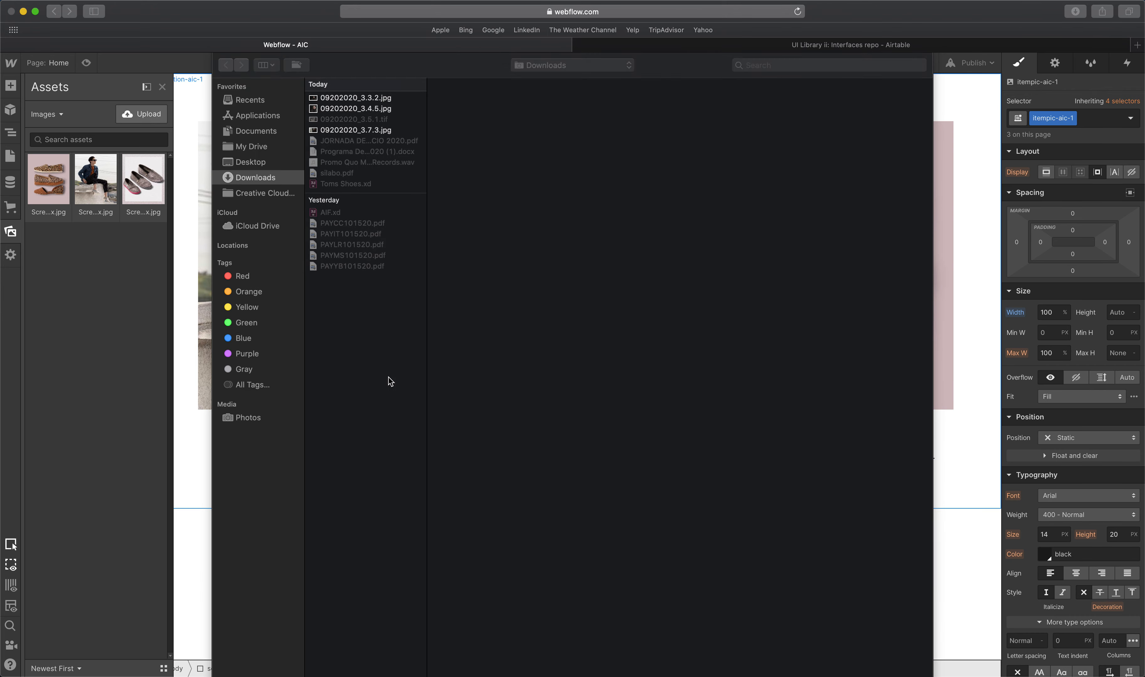
{"action": "left_click", "coordinate": [251, 162]}
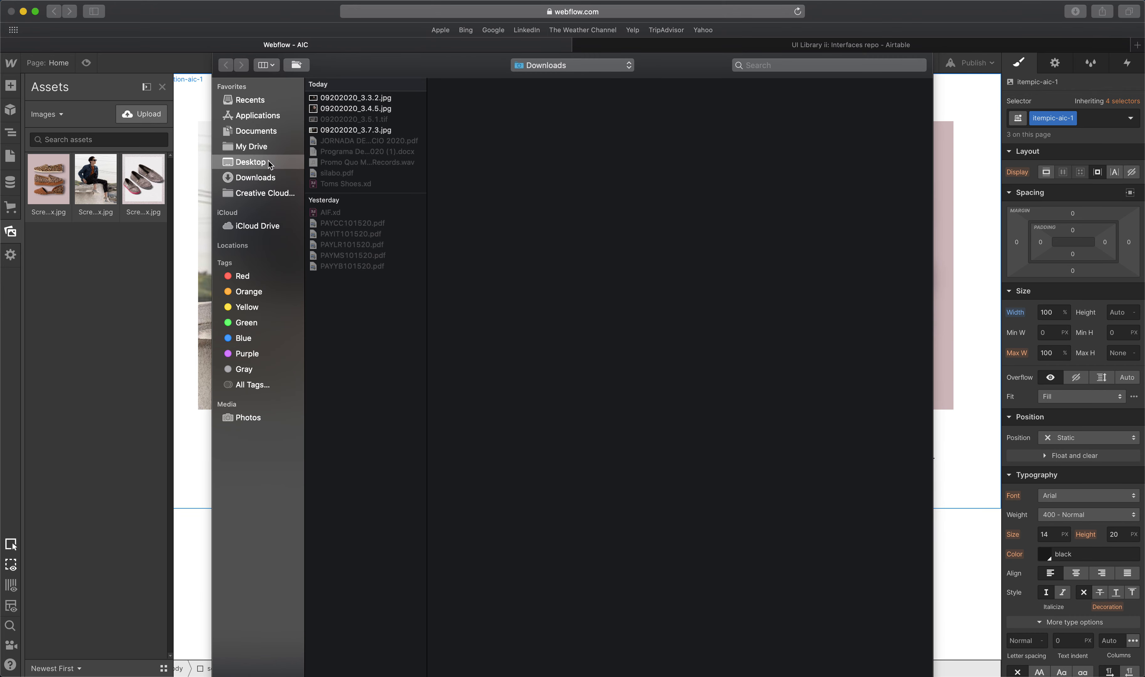
{"action": "left_click", "coordinate": [355, 121]}
{"action": "left_click", "coordinate": [354, 130]}
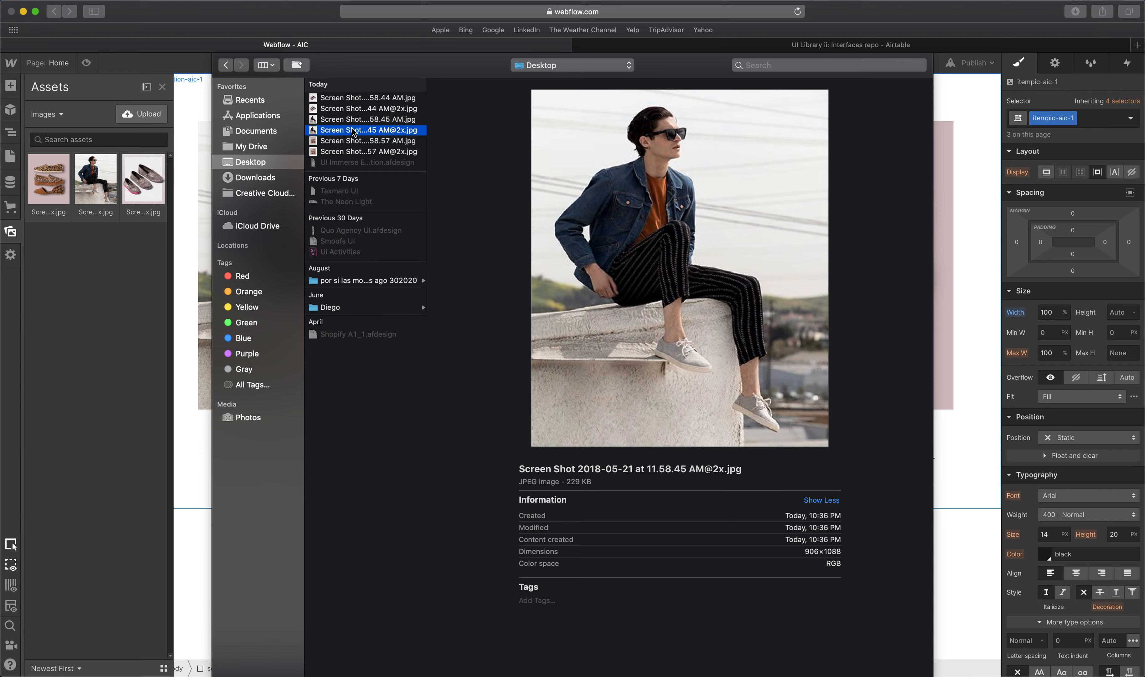
{"action": "left_click", "coordinate": [356, 140]}
{"action": "left_click", "coordinate": [356, 151]}
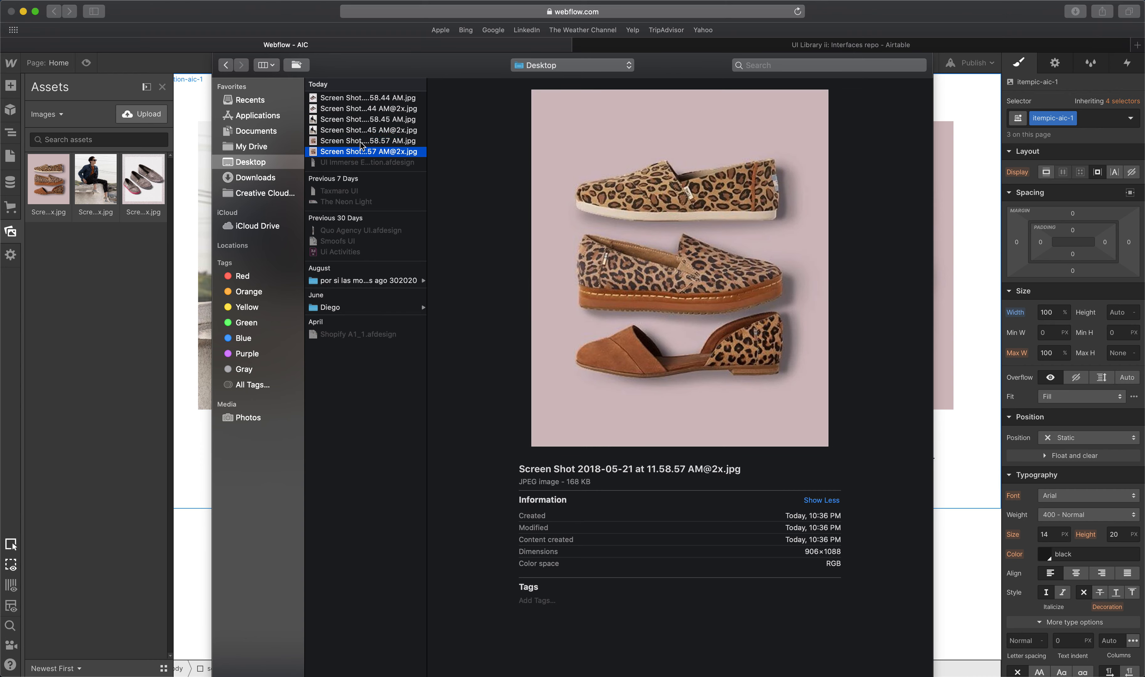
{"action": "left_click", "coordinate": [360, 142]}
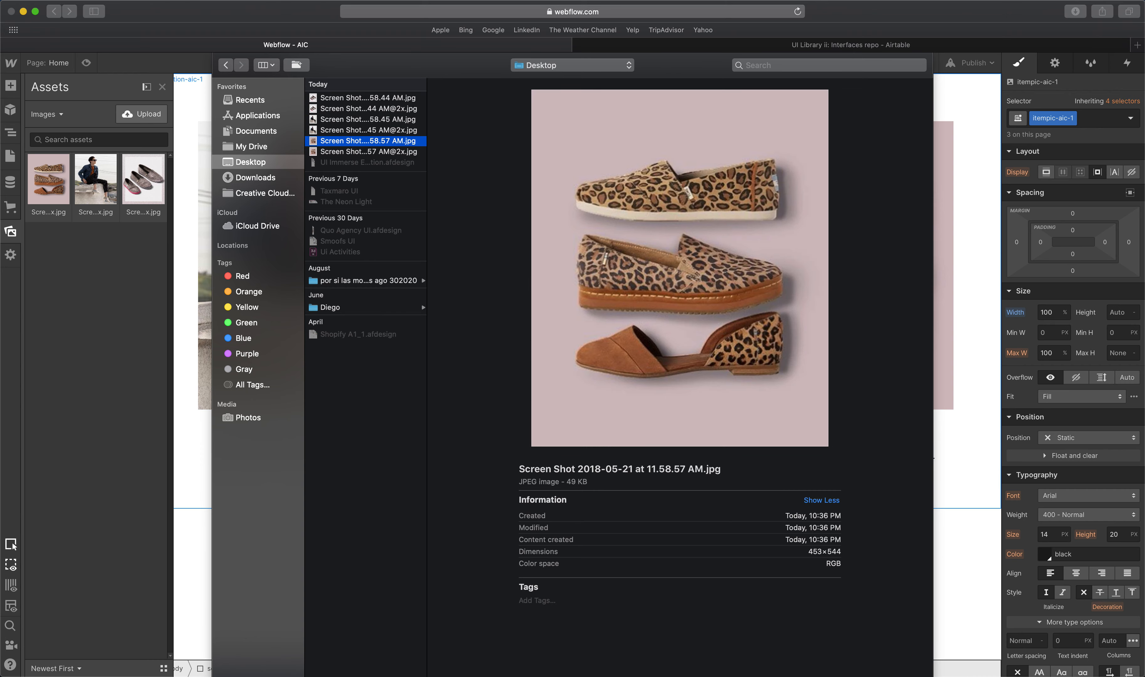
{"action": "key", "text": "Return"}
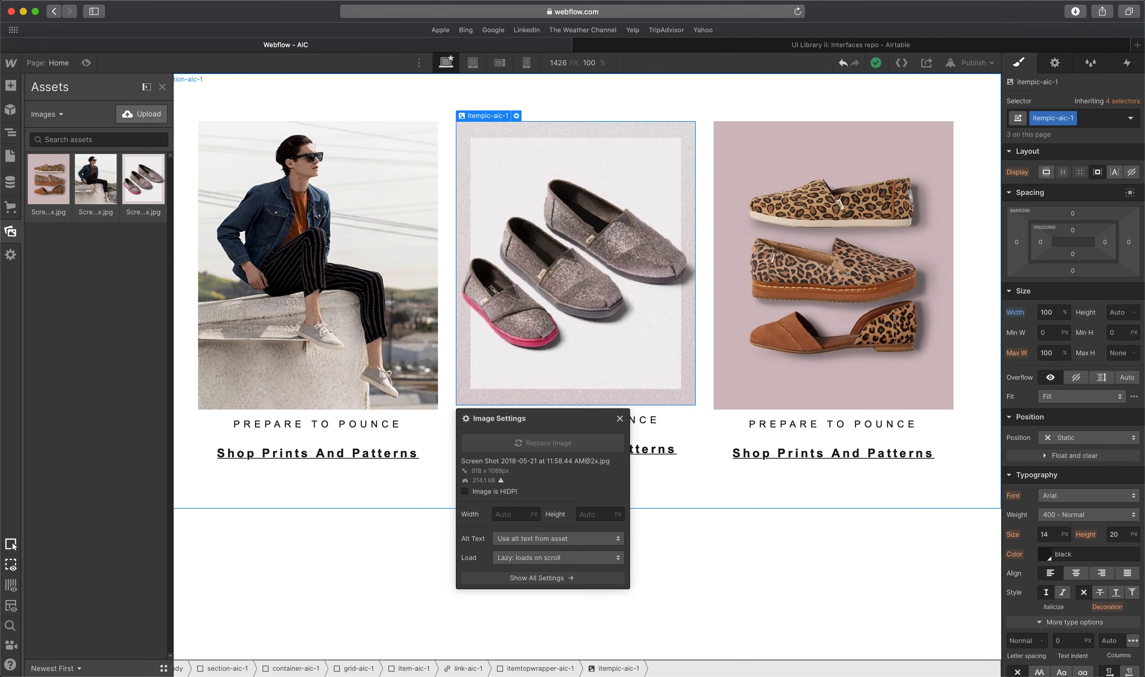
{"action": "left_click_drag", "start_coordinate": [1144, 341], "coordinate": [219, 332]}
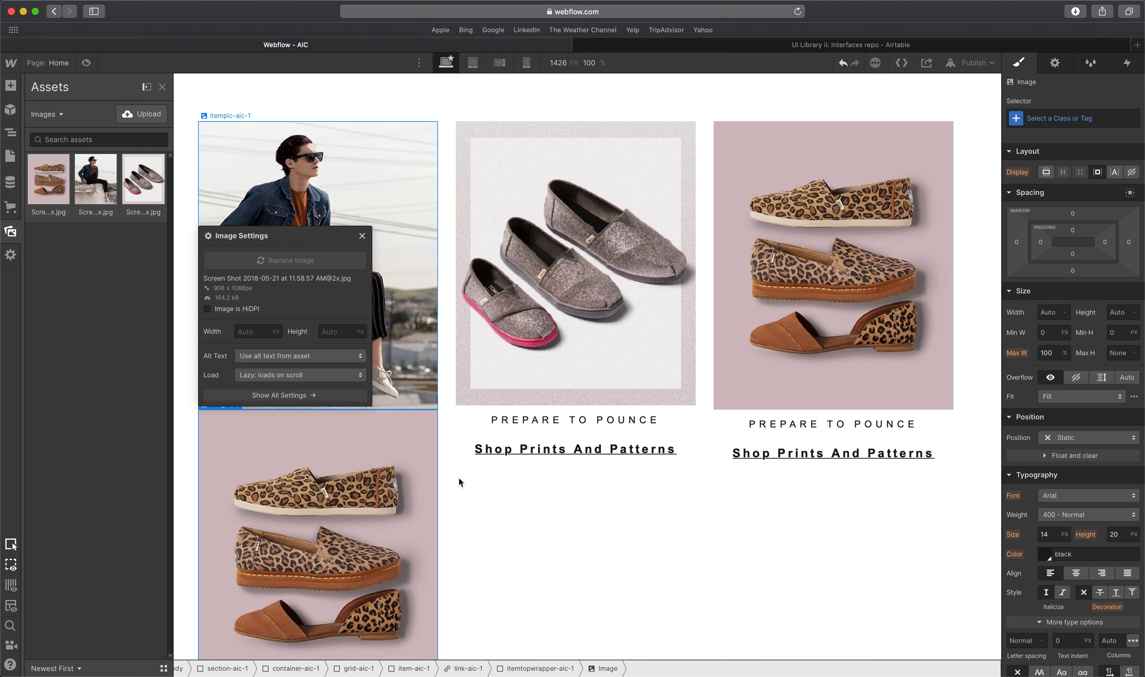
{"action": "key", "text": "z"}
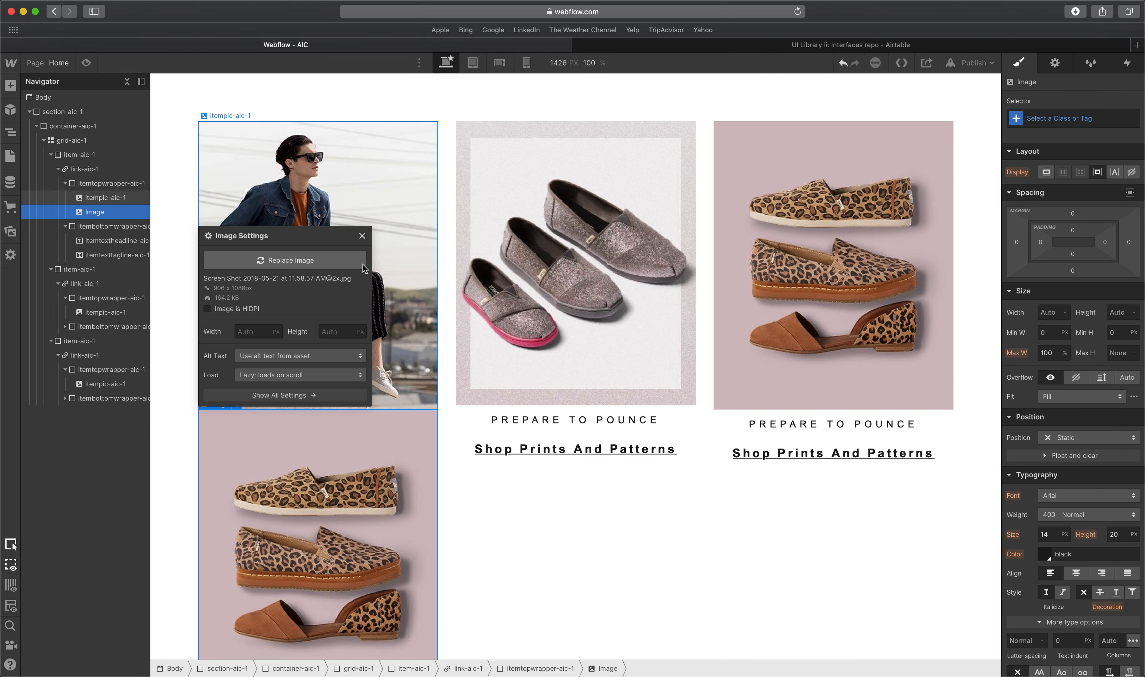
{"action": "key", "text": "Delete"}
{"action": "double_click", "coordinate": [821, 220]}
{"action": "double_click", "coordinate": [636, 287]}
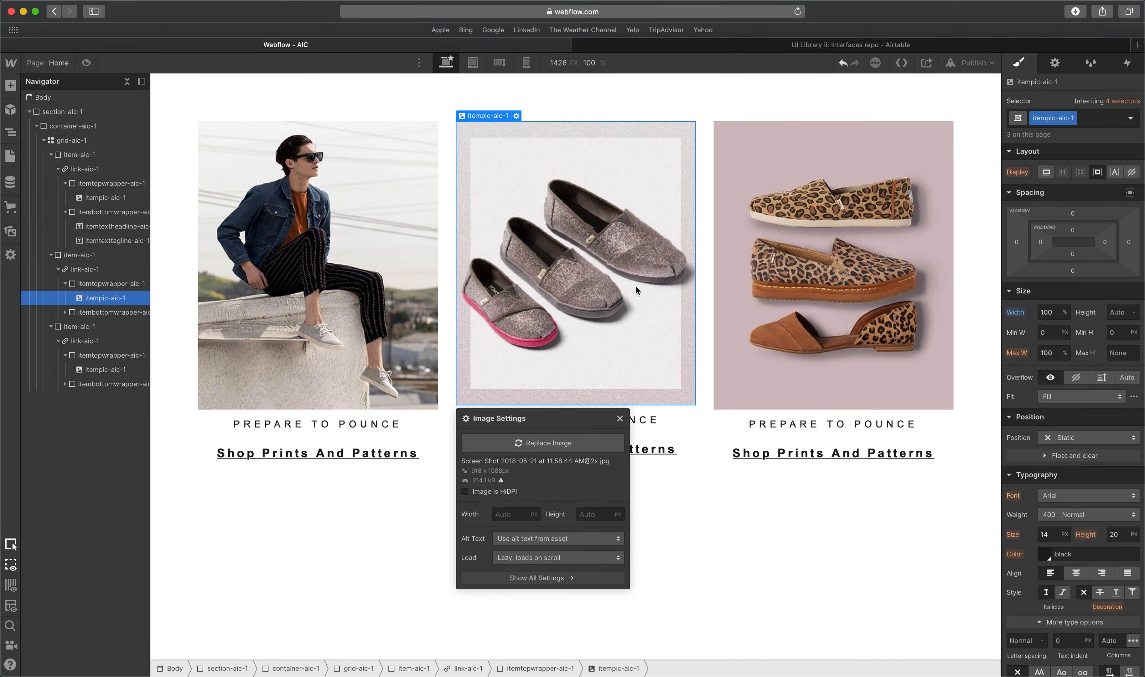
{"action": "left_click", "coordinate": [548, 442]}
{"action": "left_click", "coordinate": [49, 179]}
{"action": "left_click", "coordinate": [123, 178]}
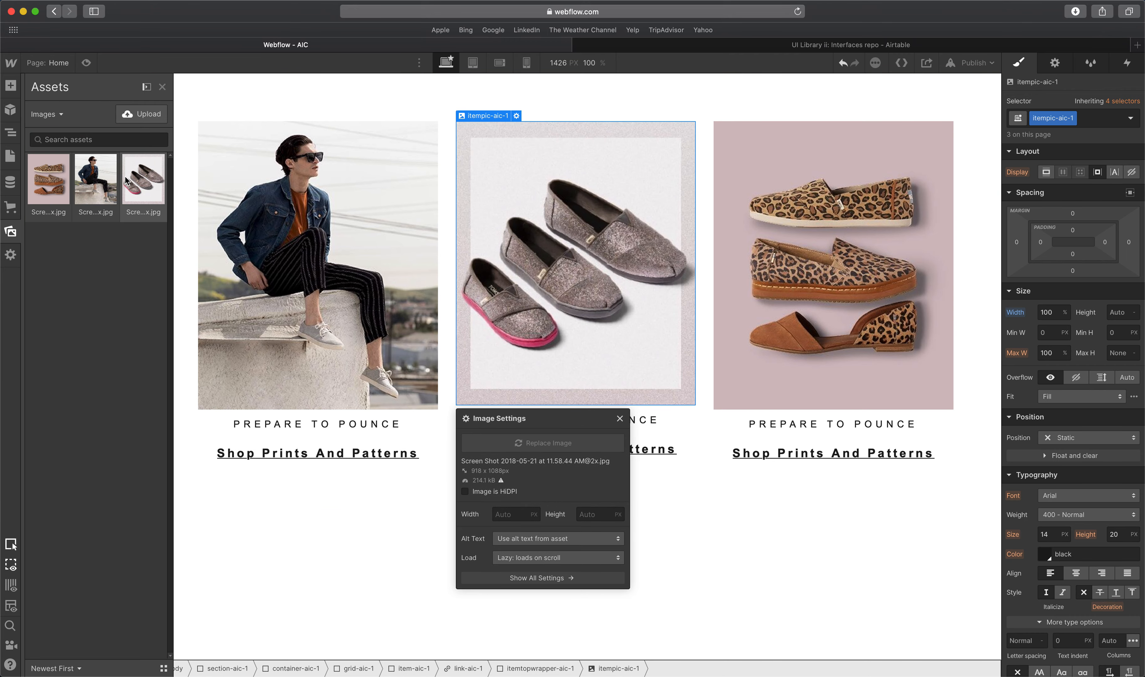
{"action": "left_click", "coordinate": [134, 113]}
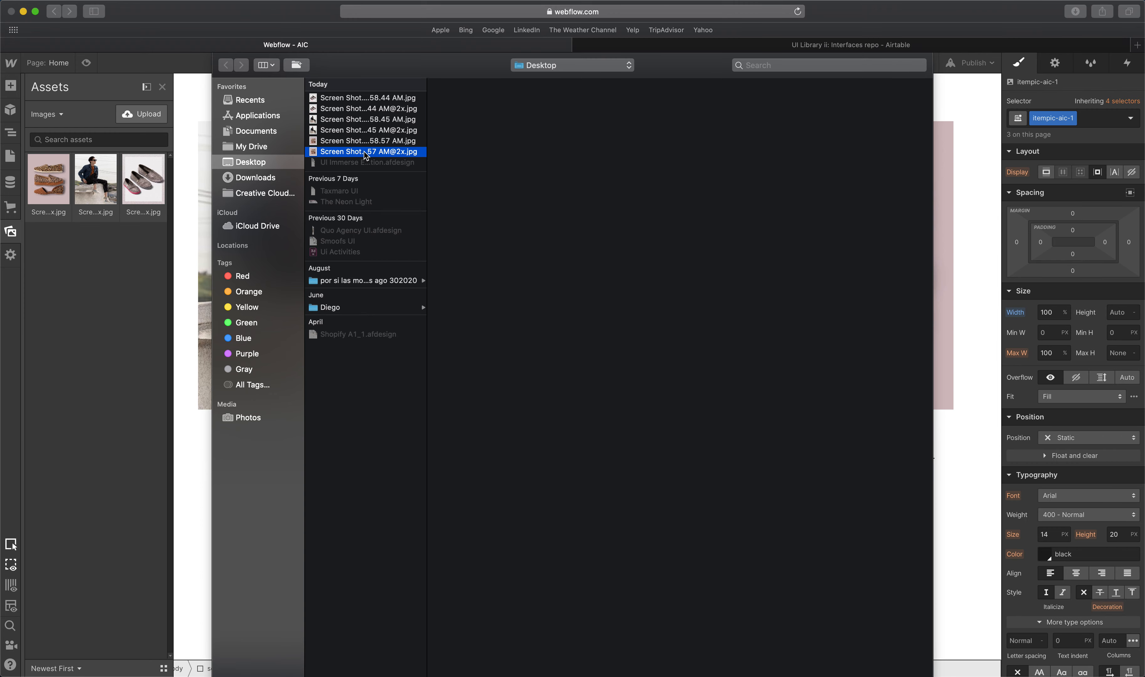
{"action": "left_click", "coordinate": [366, 152]}
{"action": "key", "text": "Return"}
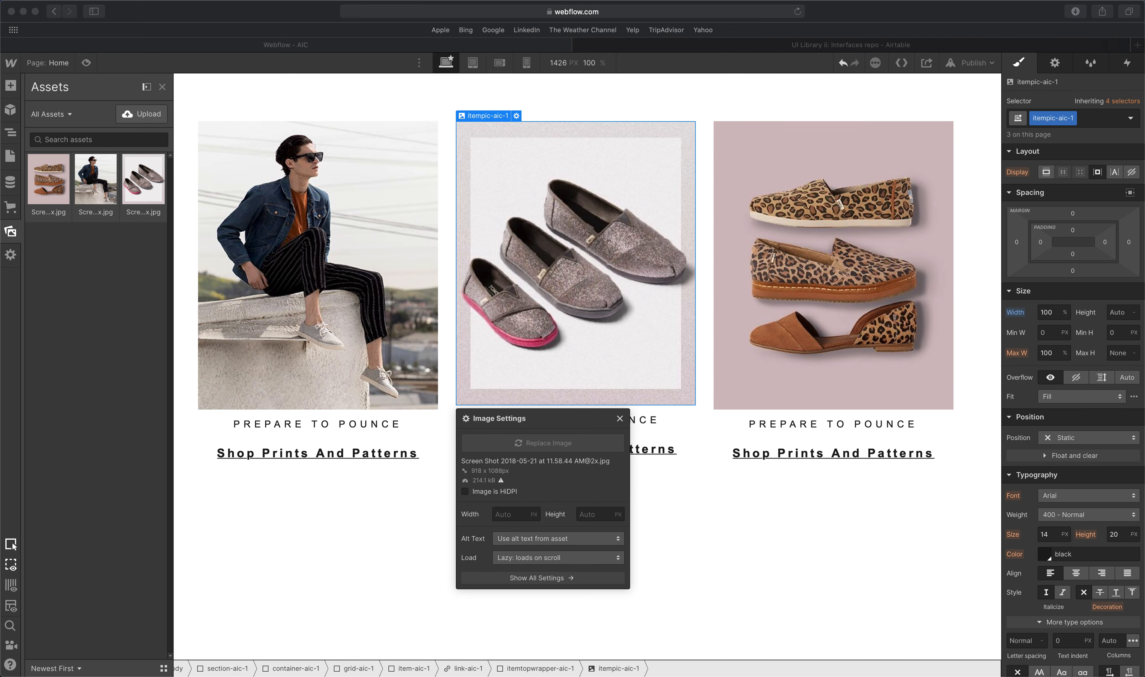
{"action": "left_click_drag", "start_coordinate": [191, 279], "coordinate": [117, 287]}
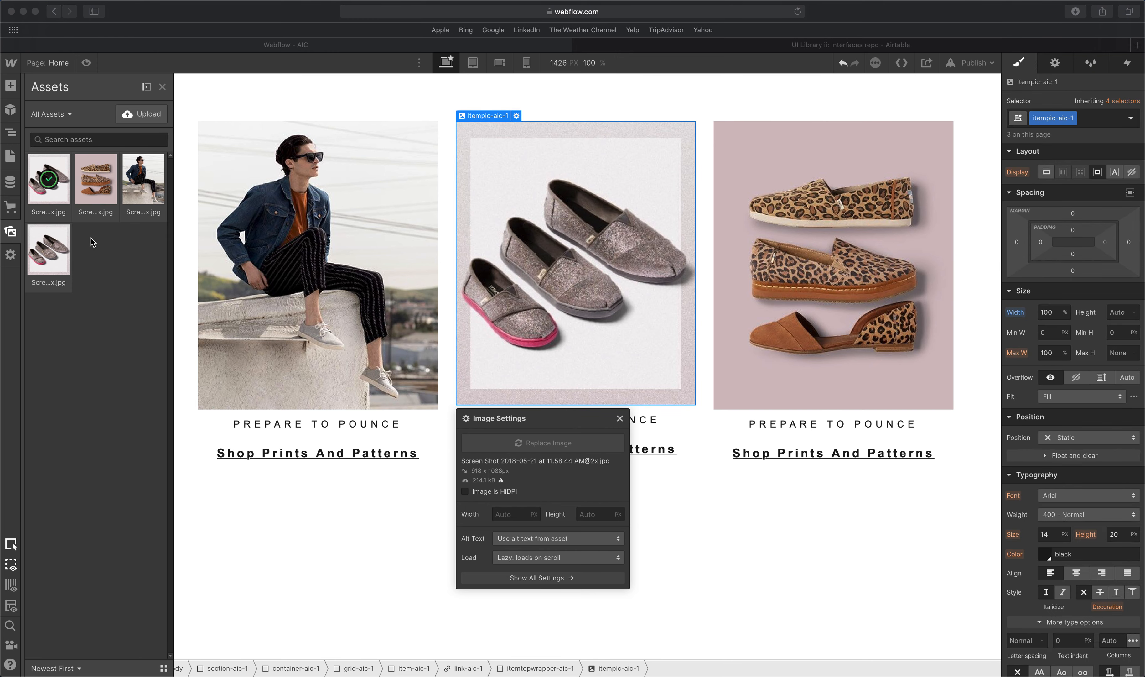
{"action": "left_click", "coordinate": [52, 196]}
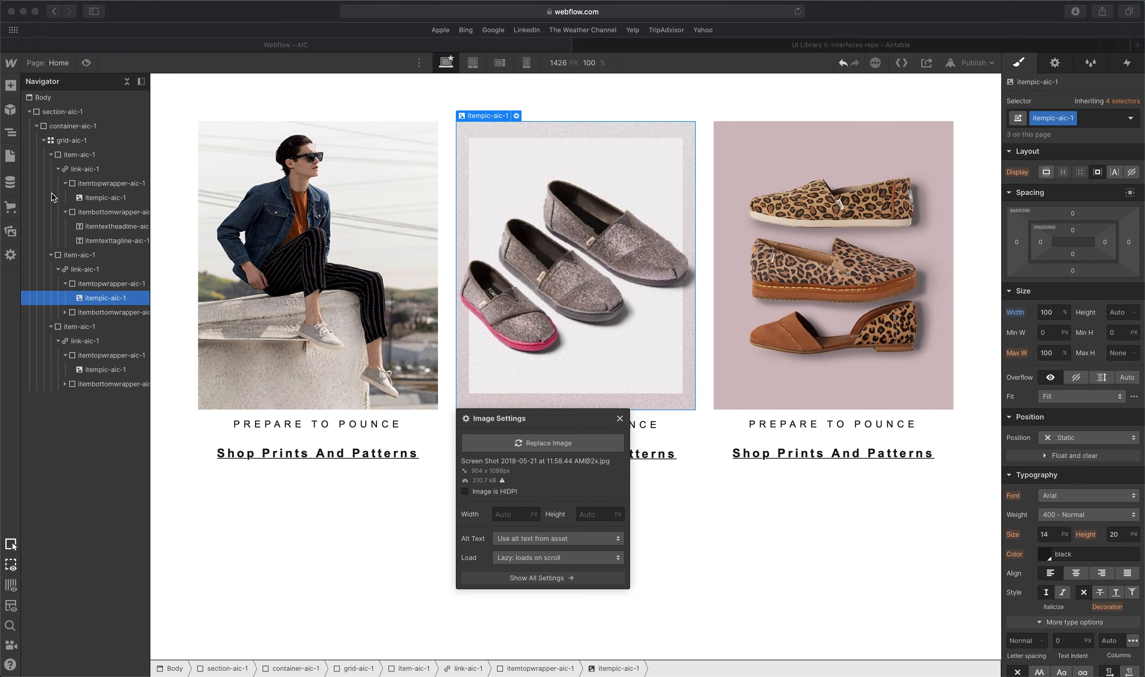
{"action": "left_click", "coordinate": [749, 537]}
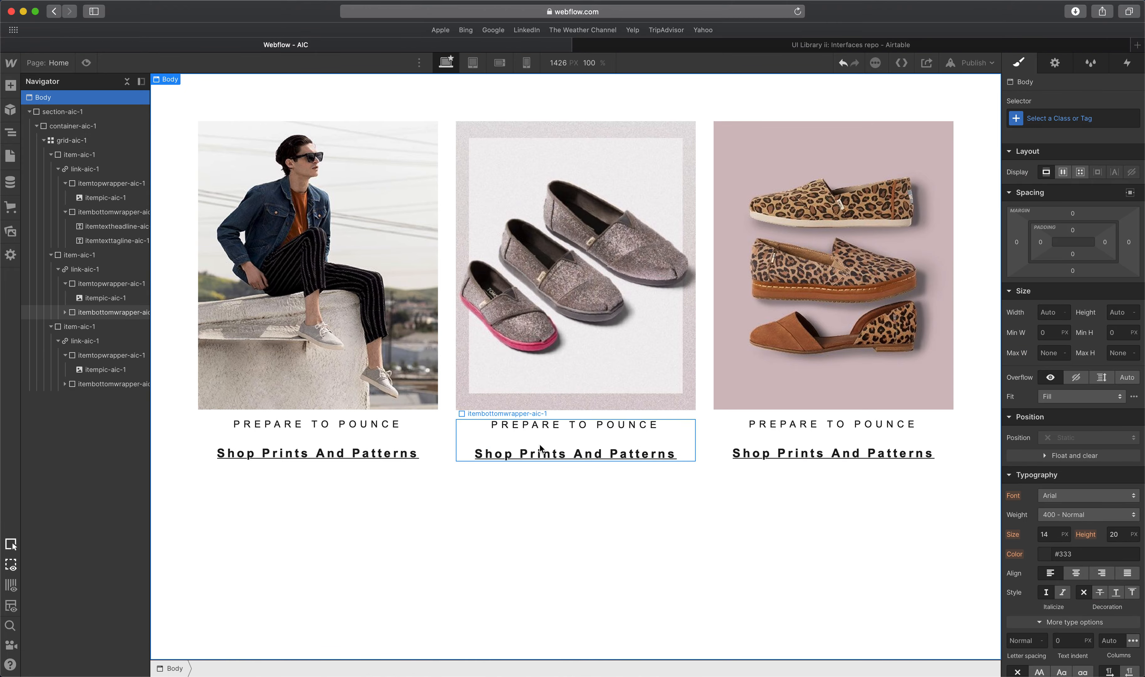
Copy the headline "LAIDBACK, LOW-PROFILE" from Adobe XD and paste it over the middle card's headline in Webflow.
{"action": "key", "text": "ctrl+Up"}
{"action": "left_click", "coordinate": [817, 347]}
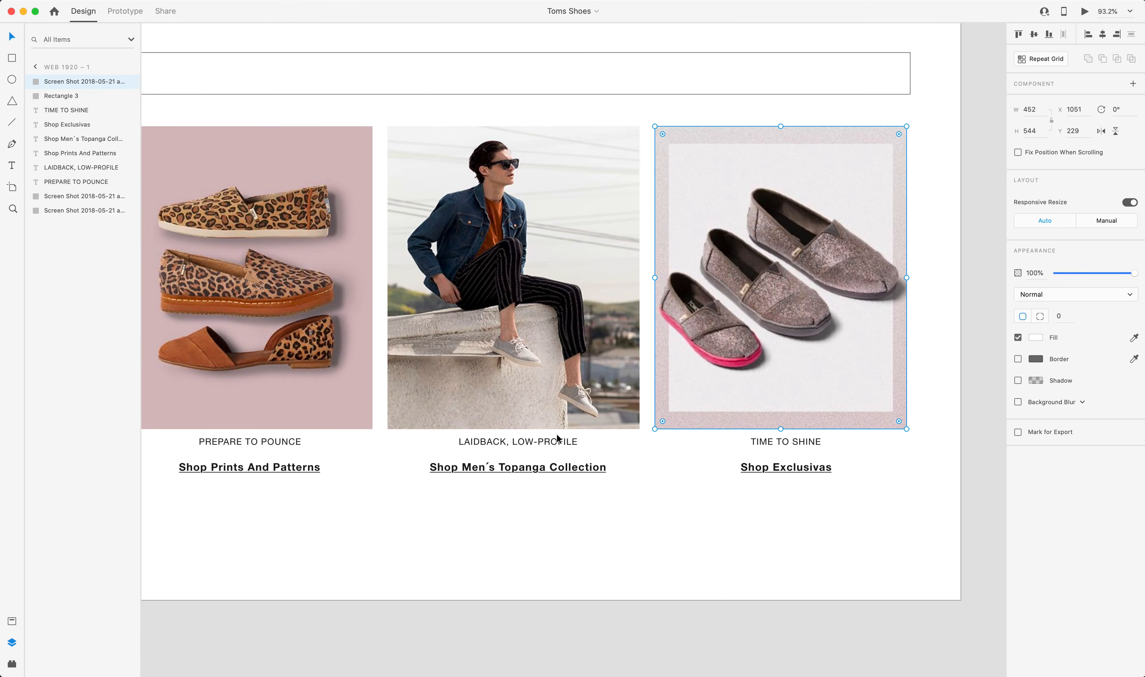
{"action": "left_click", "coordinate": [549, 440]}
{"action": "double_click", "coordinate": [547, 439]}
{"action": "key", "text": "super+c"}
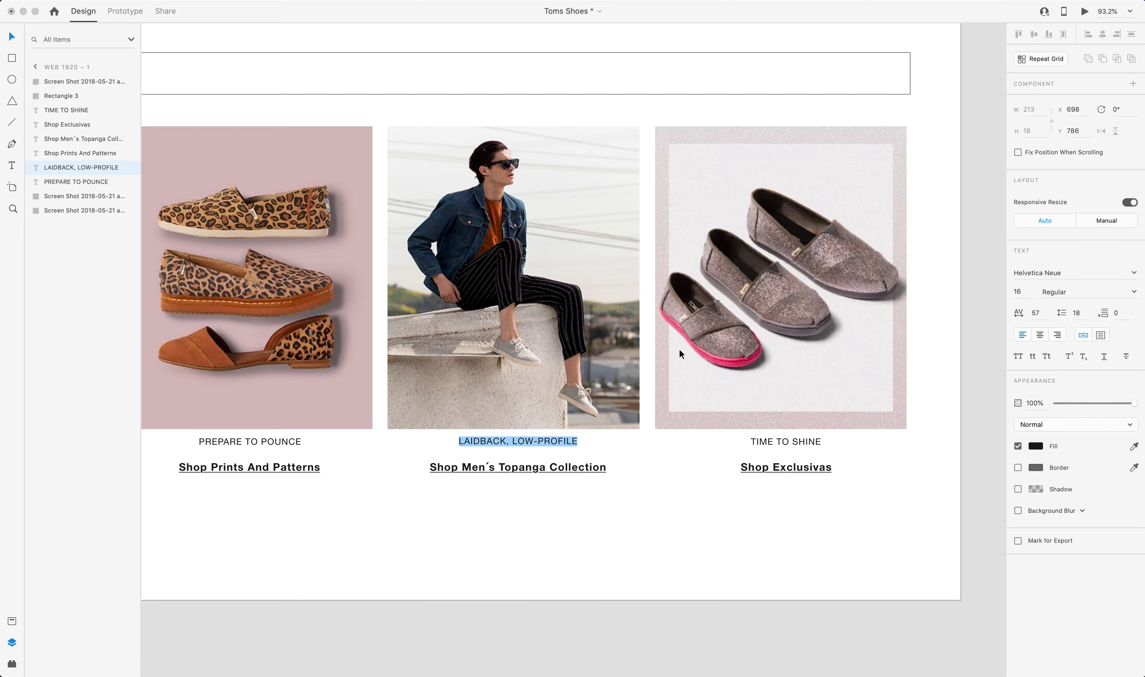
{"action": "key", "text": "ctrl+Up"}
{"action": "left_click", "coordinate": [572, 299]}
{"action": "left_click", "coordinate": [617, 427]}
{"action": "key", "text": "super+a"}
{"action": "key", "text": "super+v"}
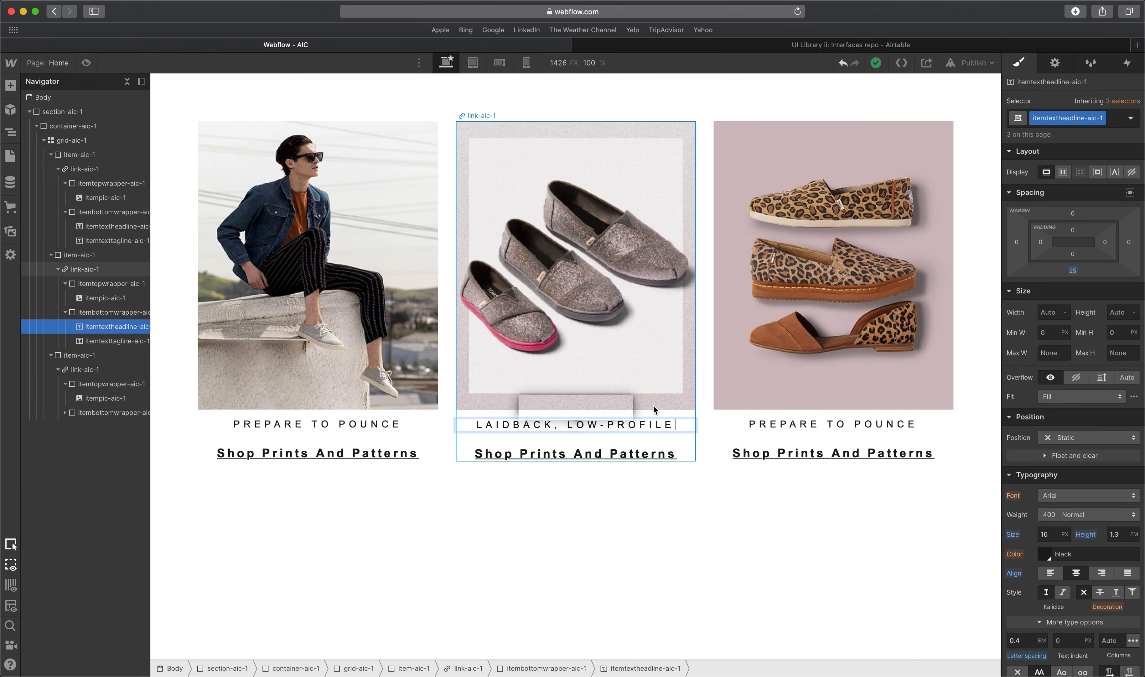
Copy "Shop Men´s Topanga Collection" from Adobe XD and paste it over the middle card's tagline in Webflow.
{"action": "key", "text": "ctrl+Up"}
{"action": "left_click", "coordinate": [867, 208]}
{"action": "double_click", "coordinate": [489, 466]}
{"action": "key", "text": "super+c"}
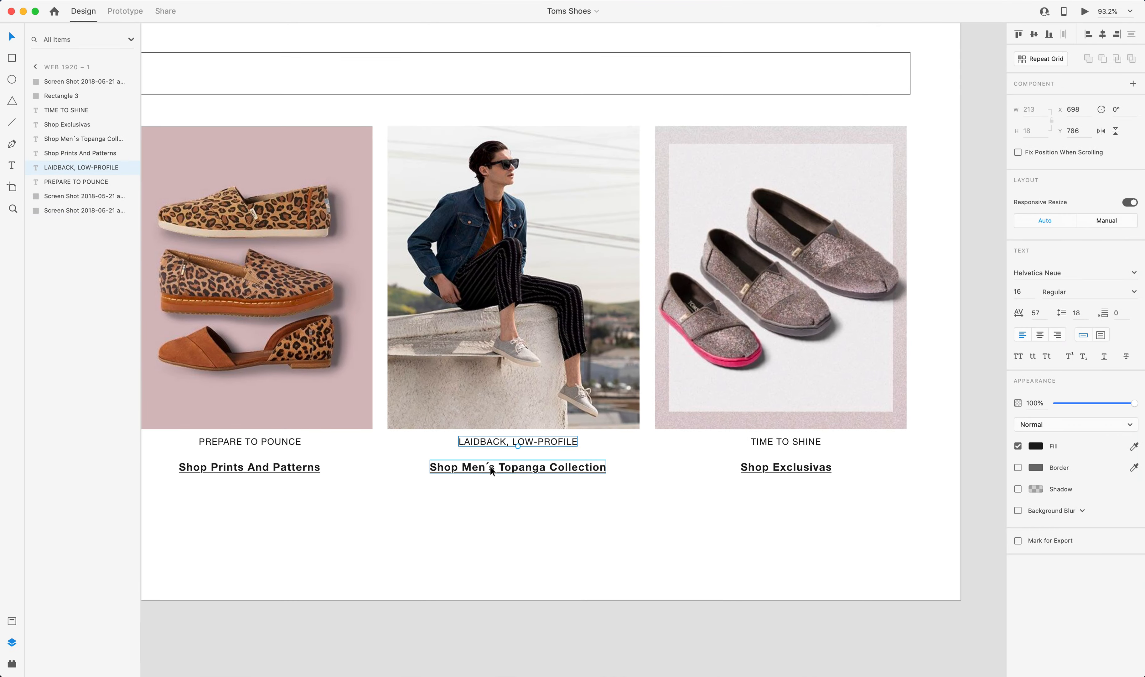
{"action": "key", "text": "ctrl+Up"}
{"action": "left_click", "coordinate": [527, 364]}
{"action": "double_click", "coordinate": [580, 453]}
{"action": "key", "text": "super+v"}
Copy "Shop Exclusivas" from Adobe XD and paste it over the third card's tagline in Webflow.
{"action": "key", "text": "ctrl+Up"}
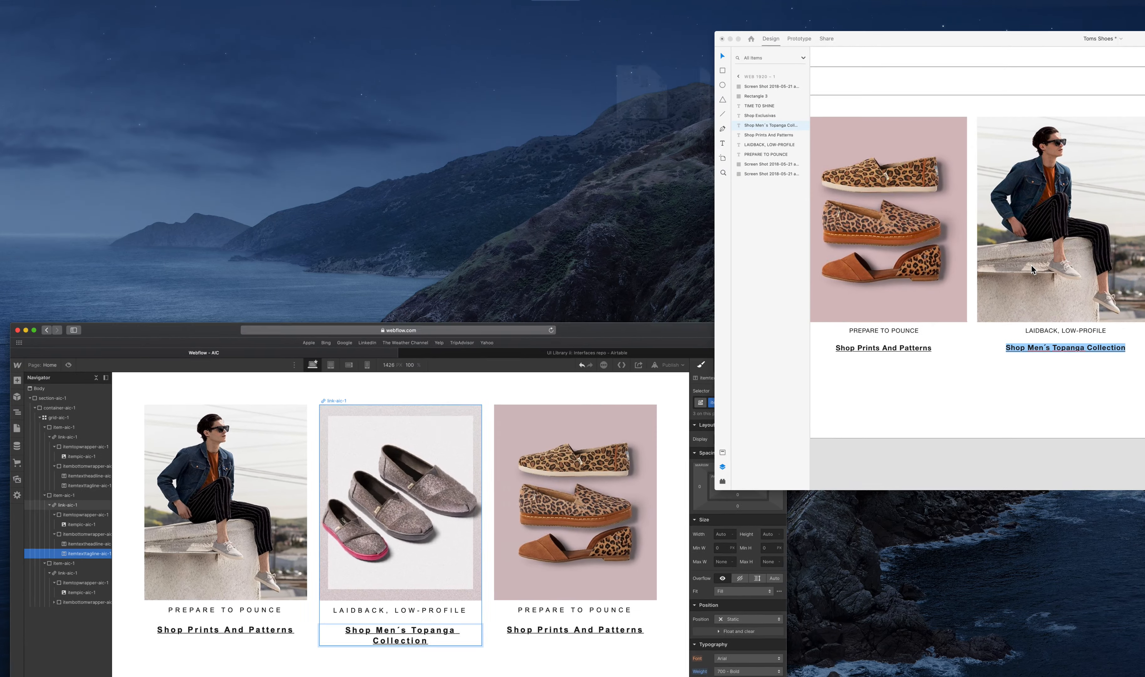
{"action": "left_click", "coordinate": [1032, 266]}
{"action": "double_click", "coordinate": [777, 468]}
{"action": "key", "text": "super+c"}
{"action": "key", "text": "ctrl+Up"}
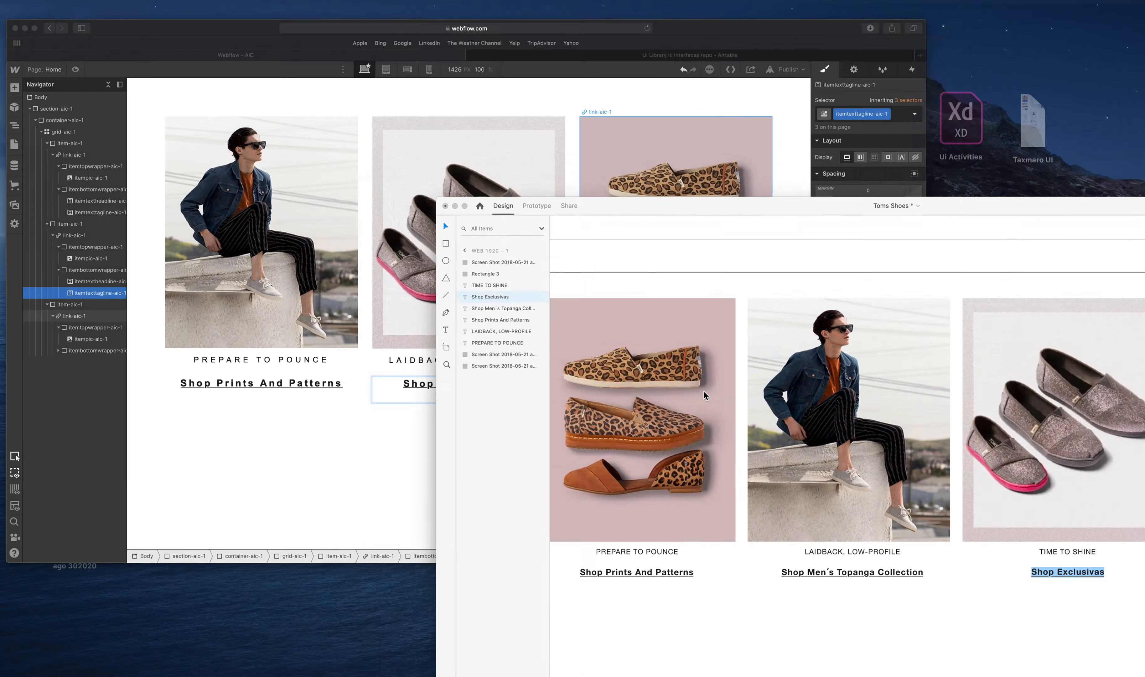
{"action": "left_click", "coordinate": [604, 371]}
{"action": "left_click", "coordinate": [851, 453]}
{"action": "double_click", "coordinate": [851, 453]}
{"action": "key", "text": "super+v"}
Copy the headline "TIME TO SHINE" from Adobe XD and paste it over the third card's headline in Webflow.
{"action": "key", "text": "ctrl+Up"}
{"action": "left_click", "coordinate": [953, 313]}
{"action": "double_click", "coordinate": [778, 442]}
{"action": "key", "text": "super+c"}
{"action": "key", "text": "ctrl+Up"}
{"action": "left_click", "coordinate": [674, 291]}
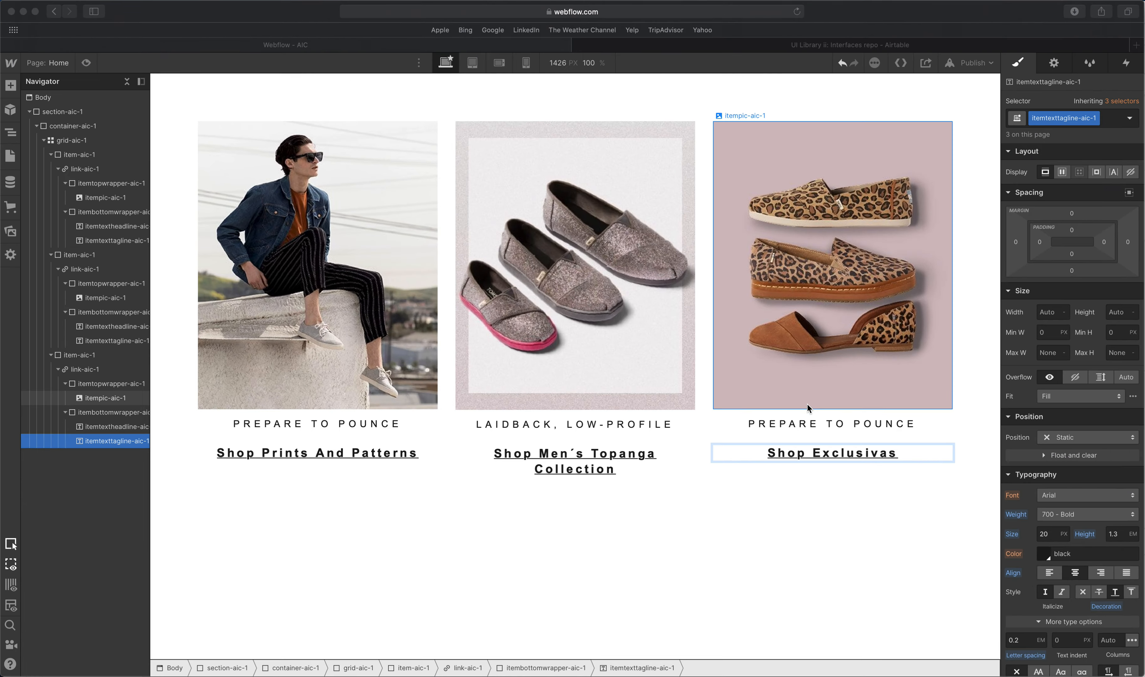
{"action": "left_click", "coordinate": [827, 421]}
{"action": "double_click", "coordinate": [827, 423]}
{"action": "key", "text": "super+v"}
{"action": "left_click", "coordinate": [639, 483]}
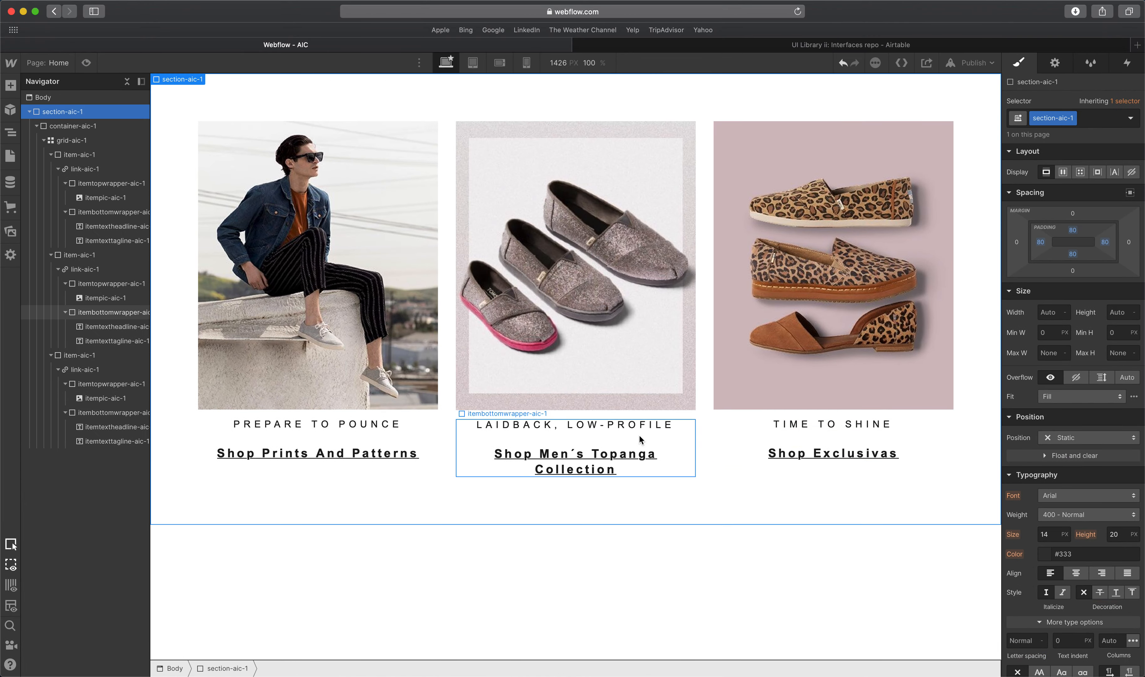
Set the letter spacing of the card taglines to 0.1 EM.
{"action": "left_click", "coordinate": [603, 461]}
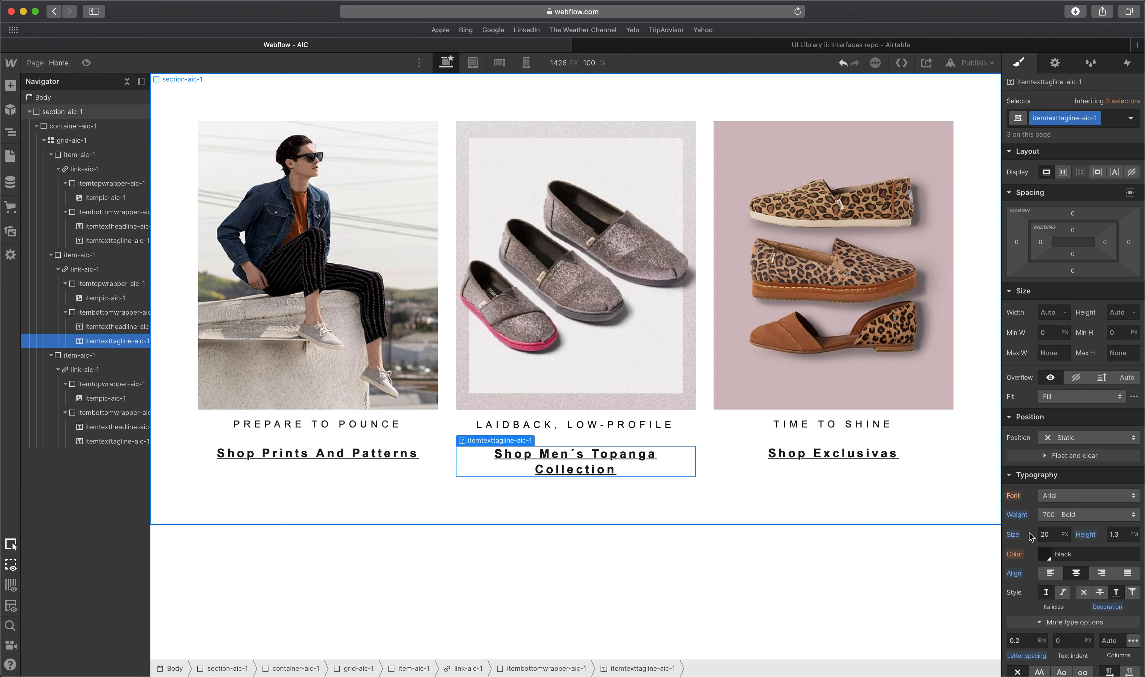
{"action": "scroll", "coordinate": [1030, 536], "scroll_direction": "down", "scroll_amount": 3}
{"action": "left_click", "coordinate": [1025, 558]}
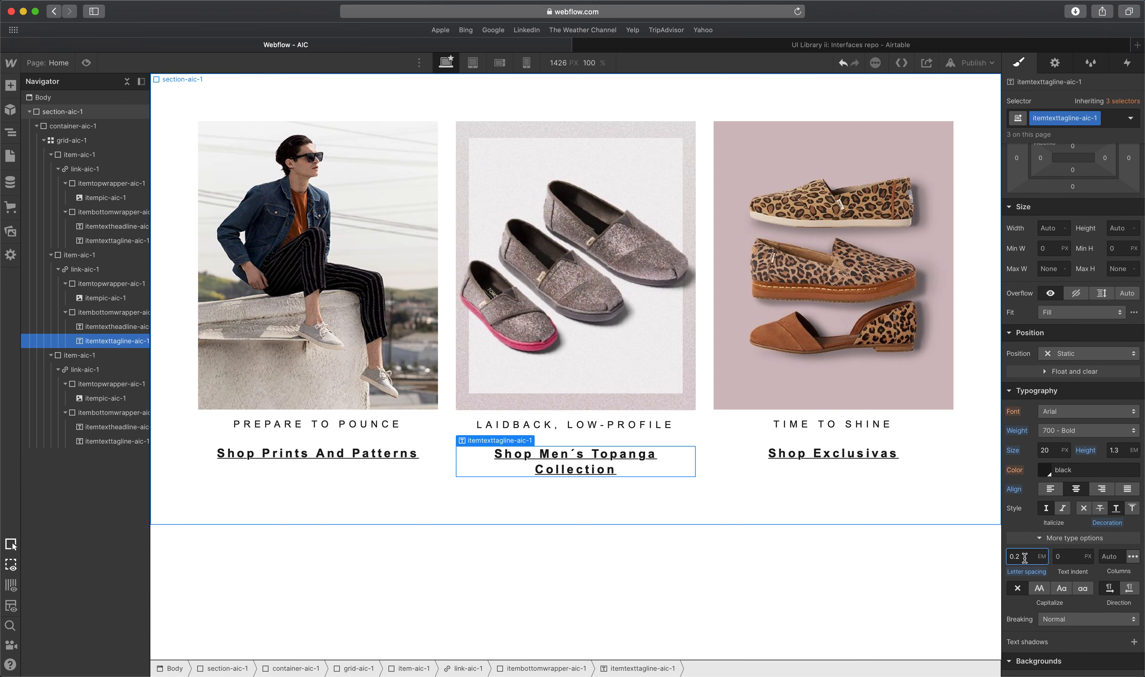
{"action": "key", "text": "Tab"}
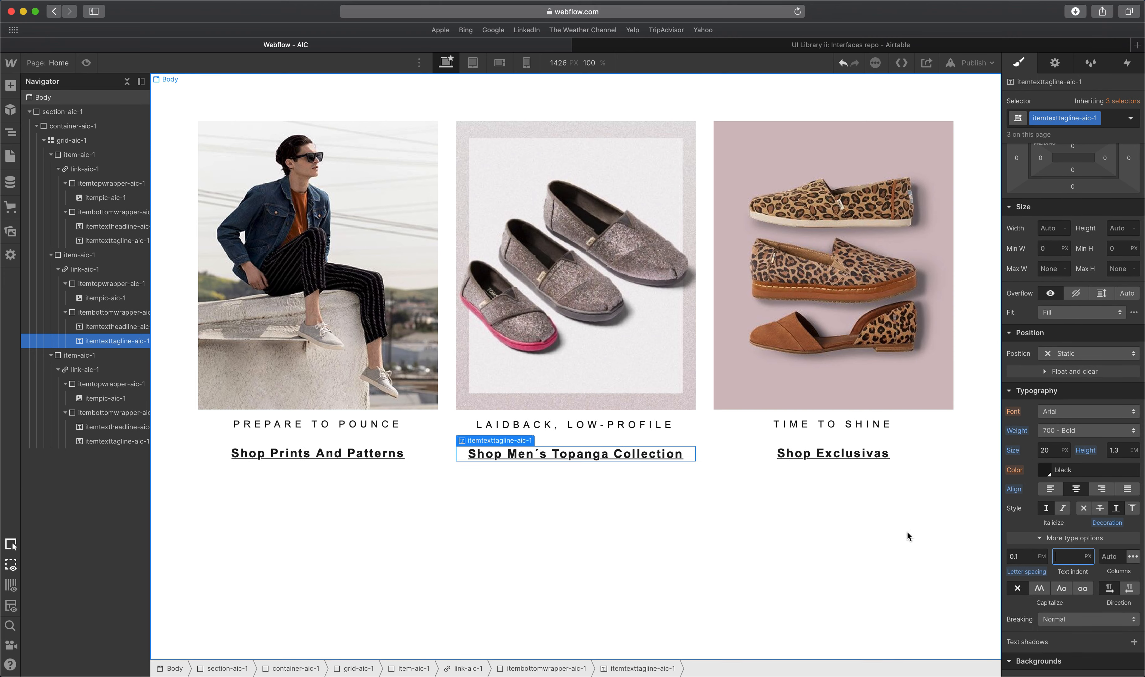
Undo the tagline letter-spacing change and redo it to compare the two versions.
{"action": "left_click", "coordinate": [577, 523]}
{"action": "key", "text": "super+z"}
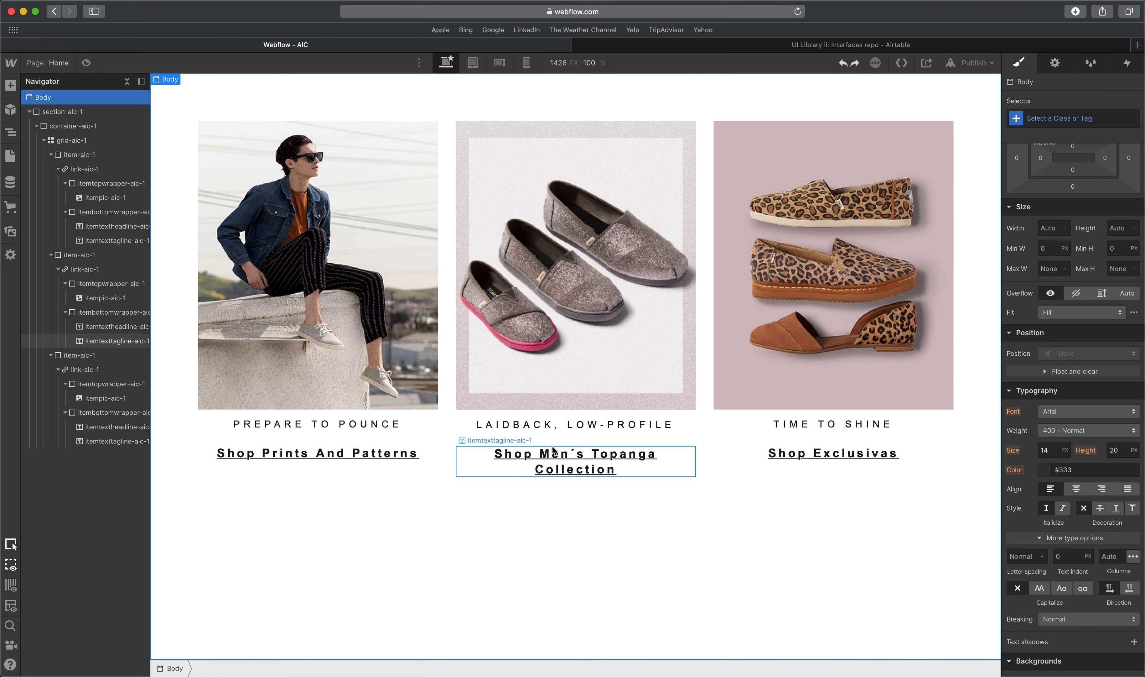
{"action": "left_click", "coordinate": [532, 464]}
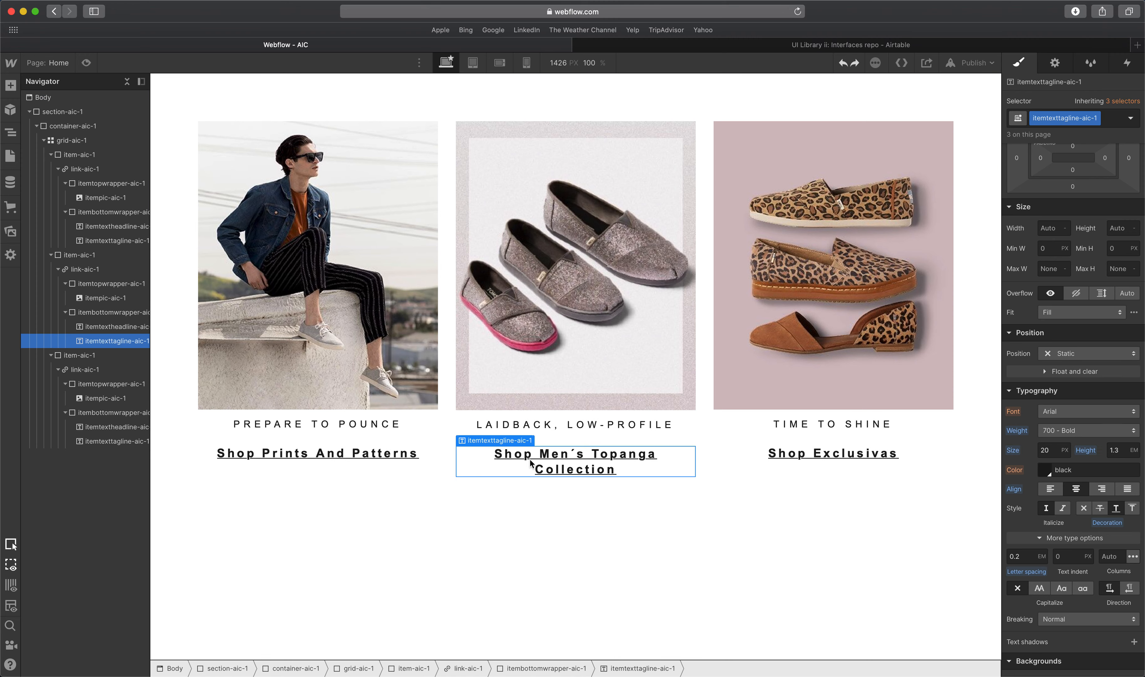
{"action": "key", "text": "super+shift+z"}
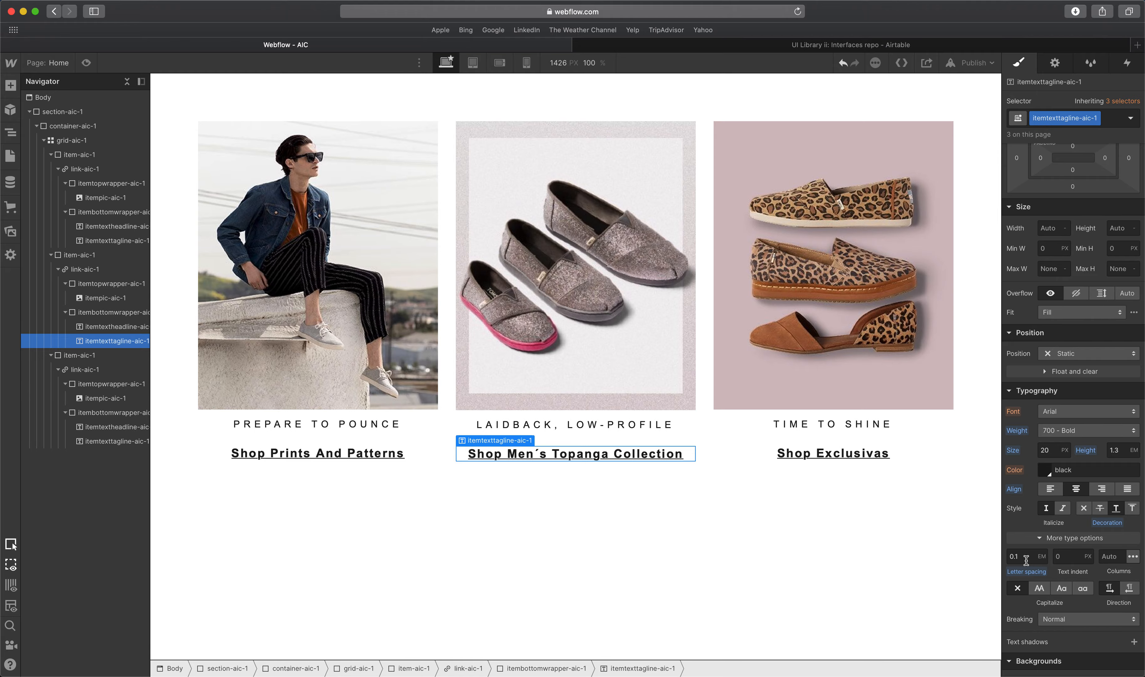
{"action": "left_click", "coordinate": [775, 516]}
{"action": "key", "text": "ctrl+Up"}
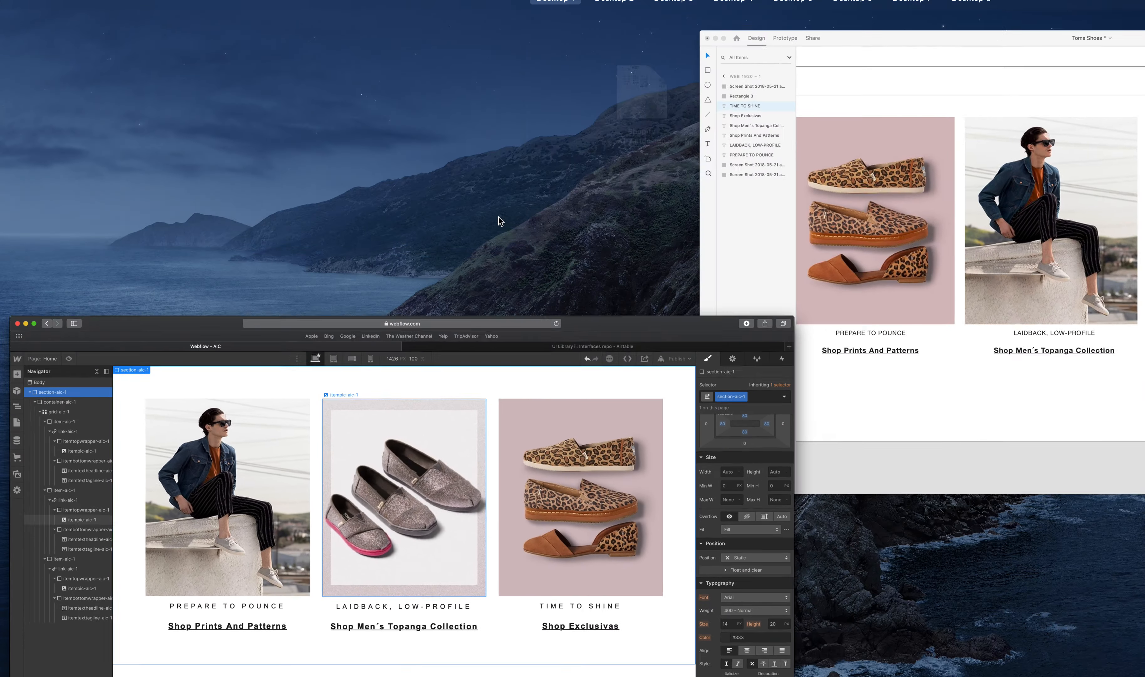
{"action": "left_click", "coordinate": [563, 491]}
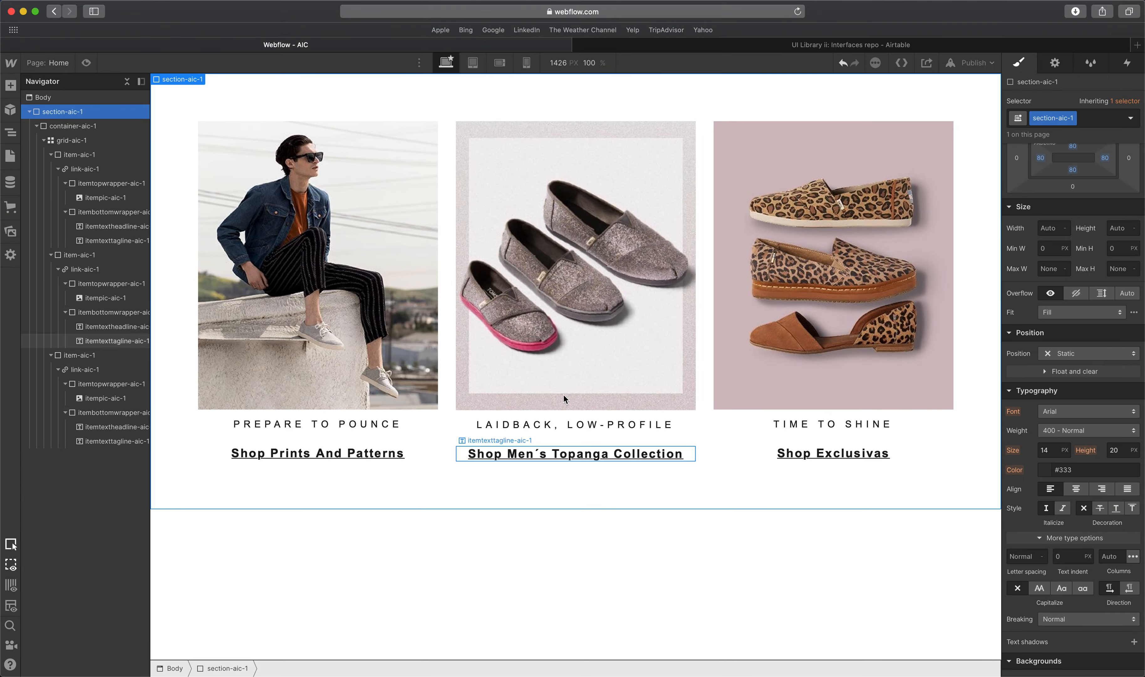
{"action": "left_click", "coordinate": [564, 166]}
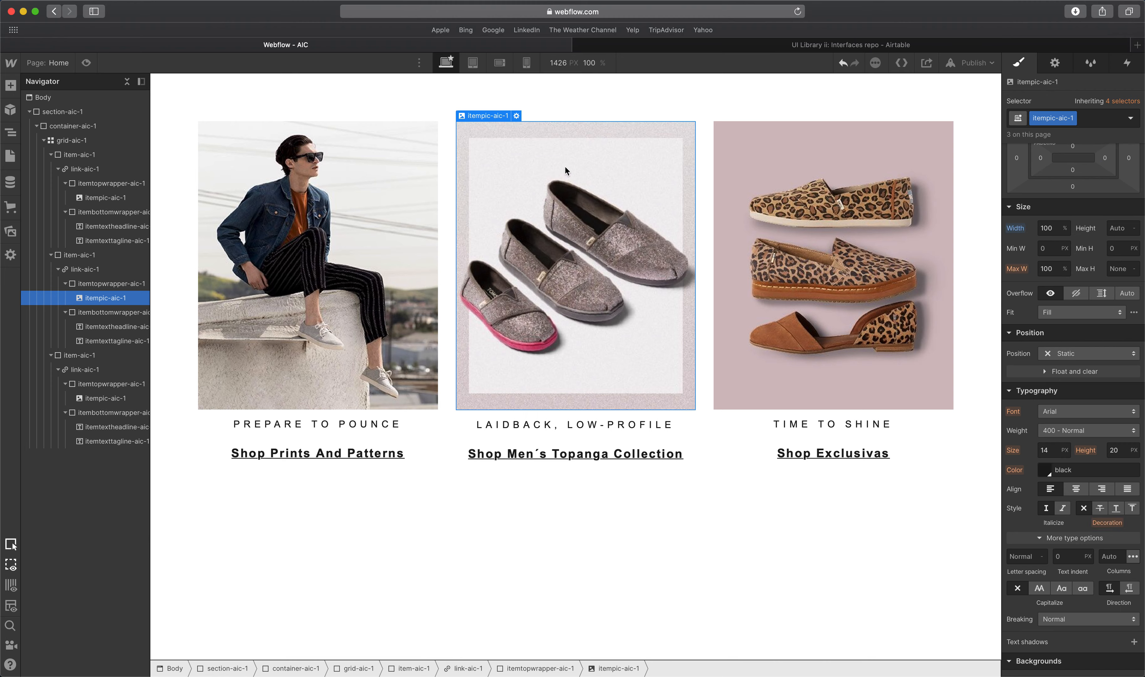
Publish the site to its webflow.io subdomain and open the live page.
{"action": "left_click", "coordinate": [975, 63]}
{"action": "left_click", "coordinate": [921, 255]}
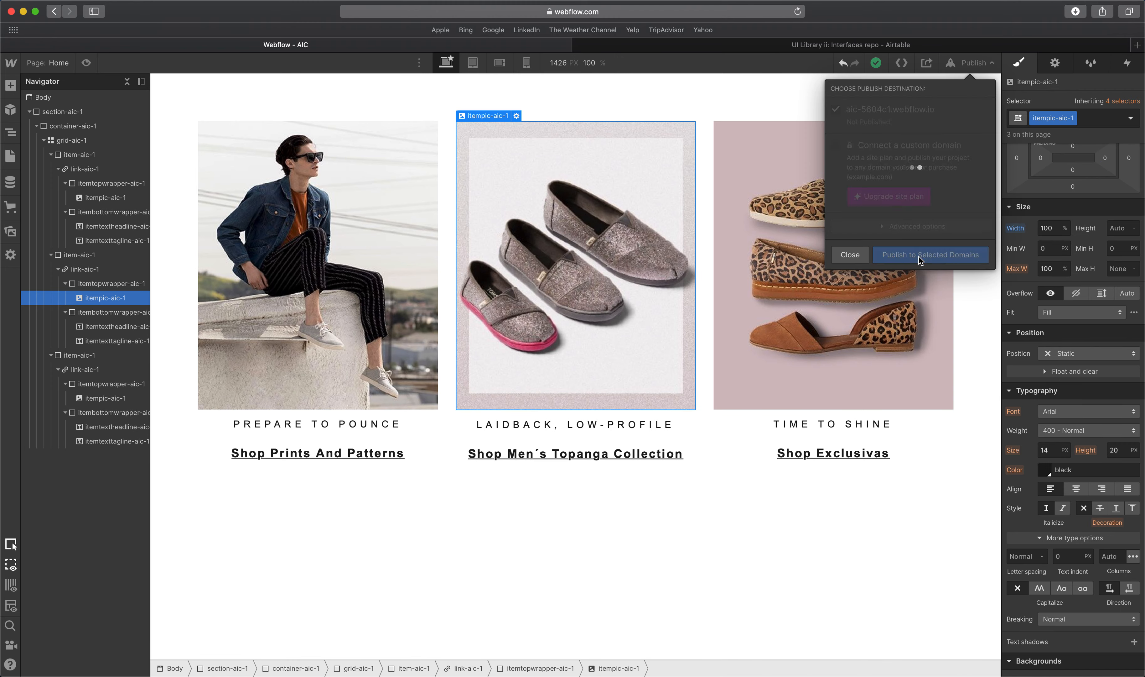
{"action": "left_click", "coordinate": [943, 109]}
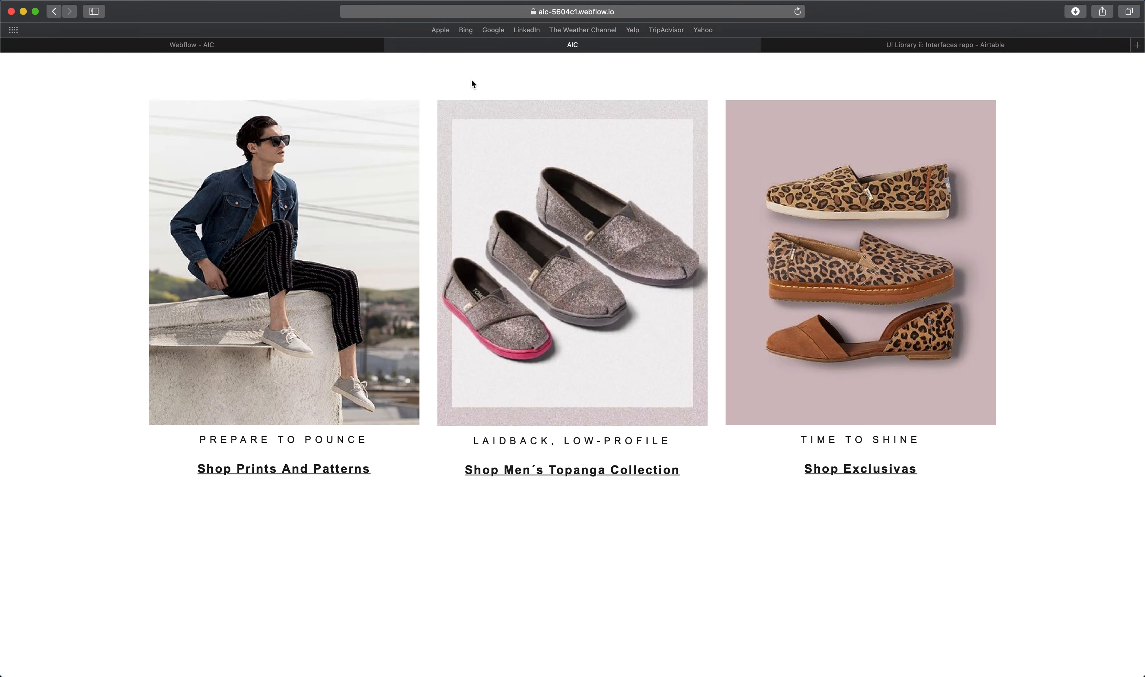
Preview the live page in Responsive Design Mode at the desktop, iPad Pro, iPad and iPad mini sizes, including narrower iPad split views.
{"action": "left_click", "coordinate": [268, 9]}
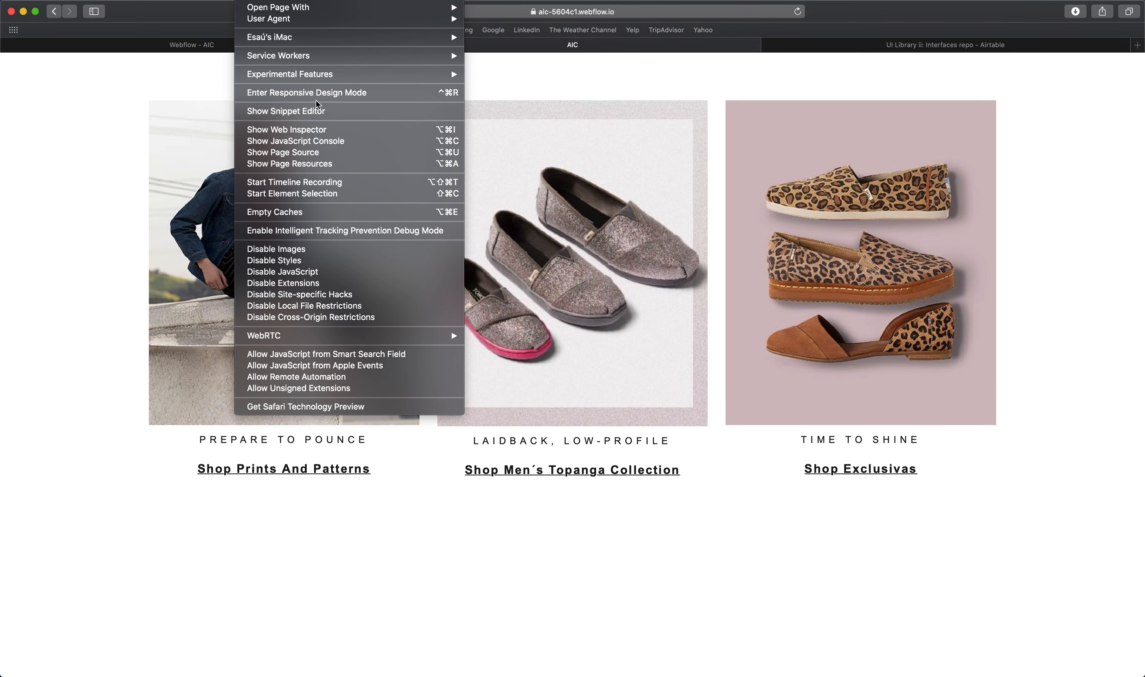
{"action": "left_click", "coordinate": [327, 98]}
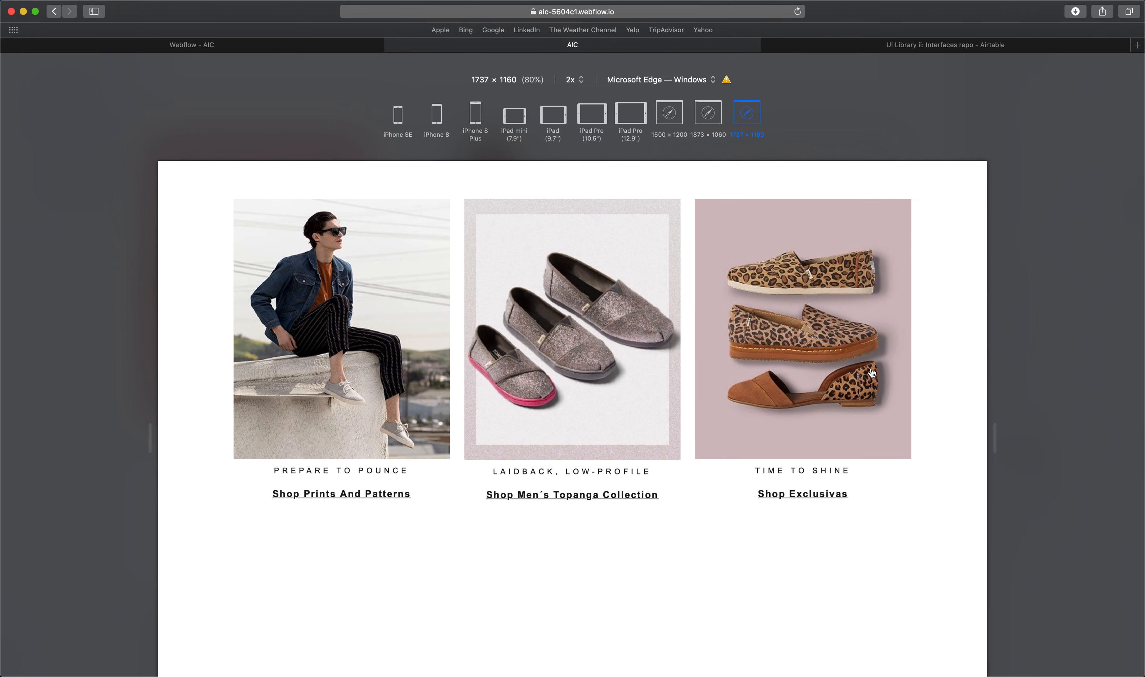
{"action": "left_click", "coordinate": [714, 122]}
{"action": "left_click", "coordinate": [669, 117]}
{"action": "left_click", "coordinate": [631, 117]}
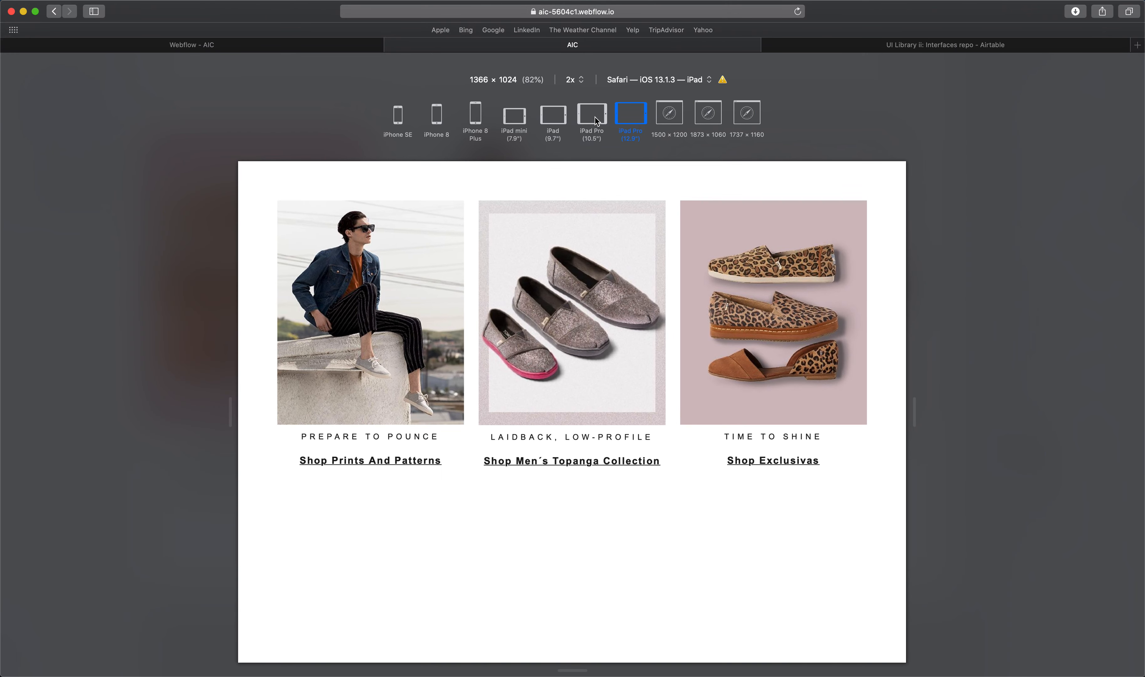
{"action": "left_click", "coordinate": [589, 121]}
{"action": "left_click", "coordinate": [556, 122]}
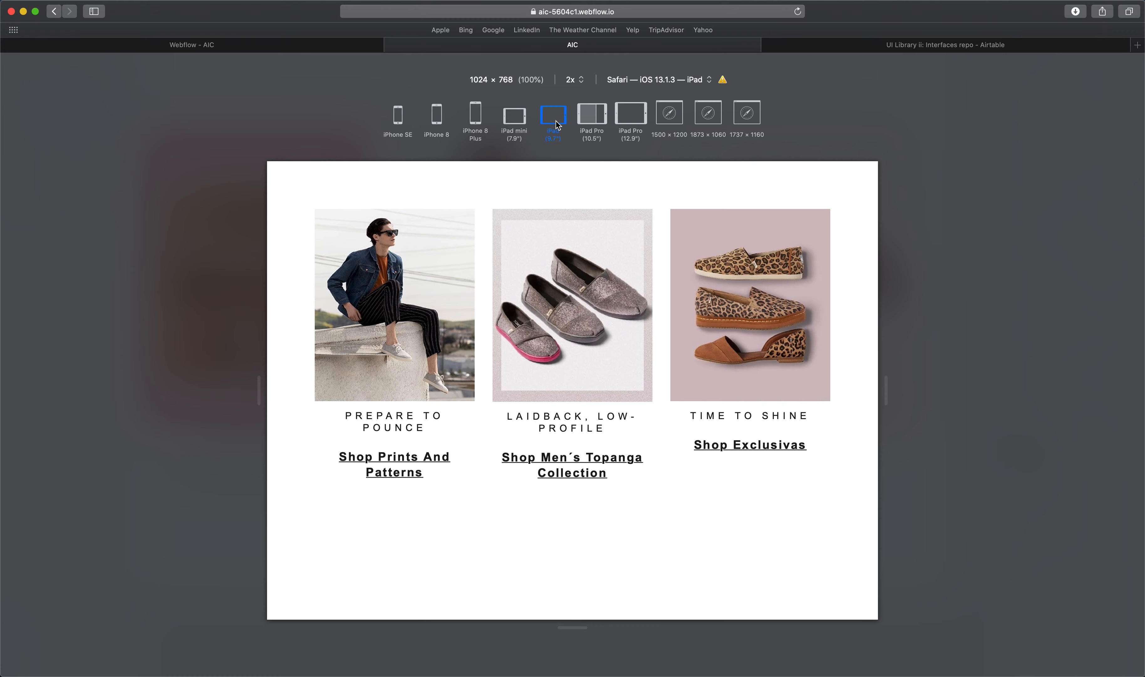
{"action": "left_click", "coordinate": [559, 125]}
{"action": "left_click", "coordinate": [560, 127]}
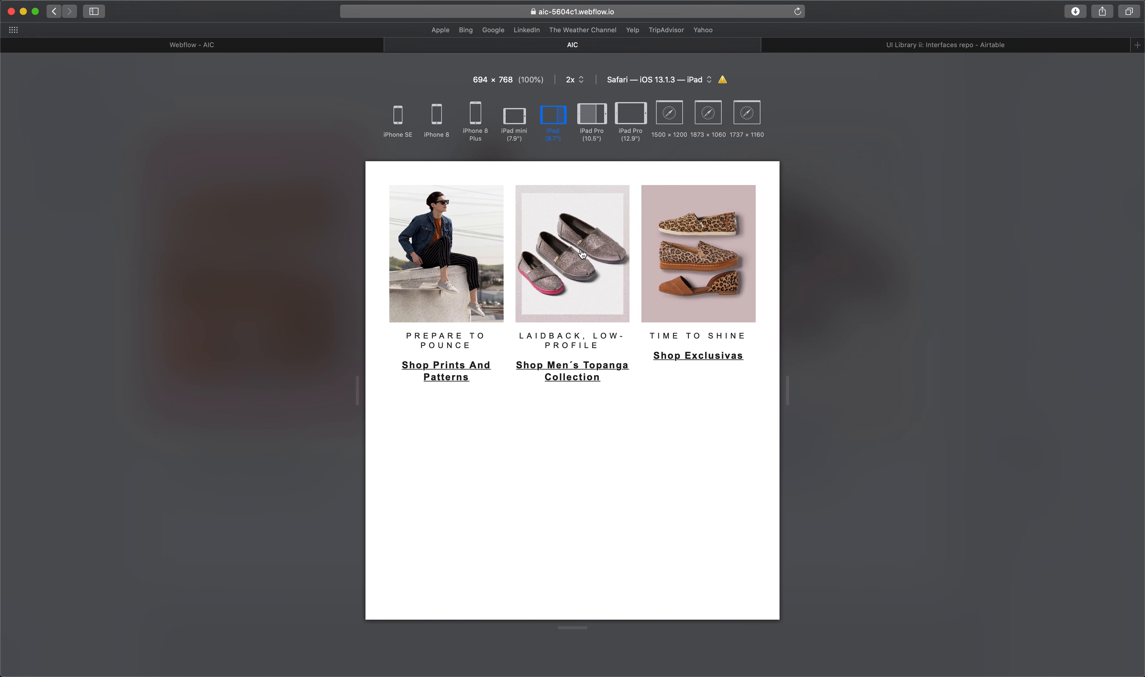
{"action": "left_click", "coordinate": [552, 116]}
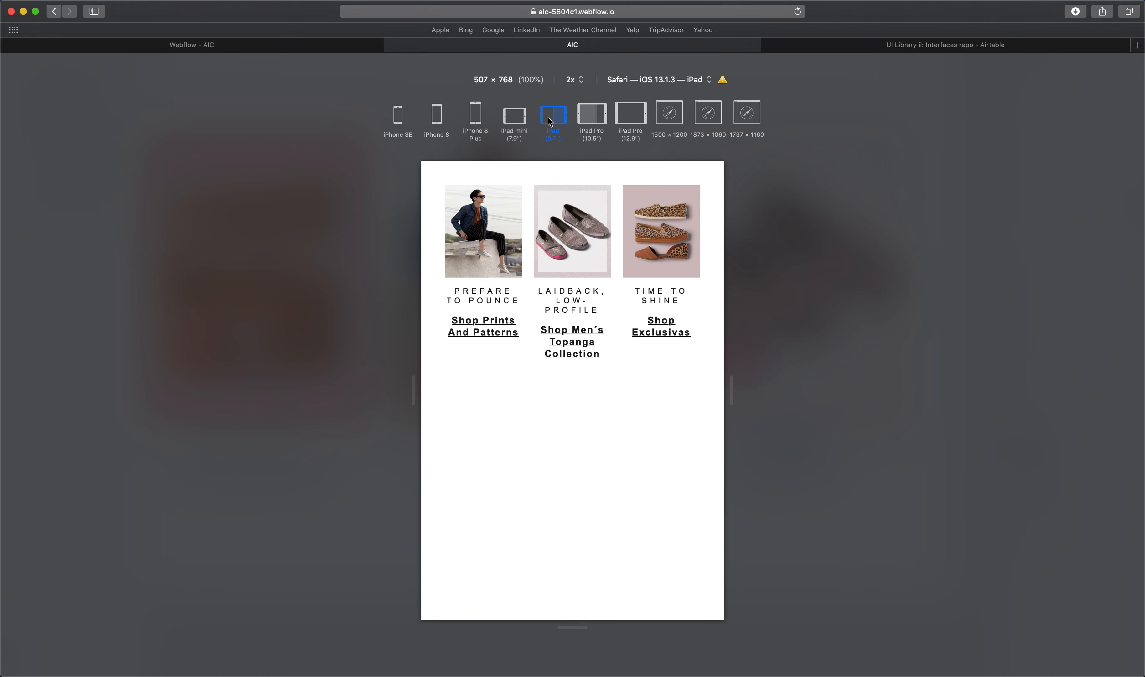
{"action": "left_click", "coordinate": [517, 122]}
Preview the live page at the iPhone 8 Plus and iPhone 8 sizes, checking the stacked cards along the page.
{"action": "left_click", "coordinate": [476, 115]}
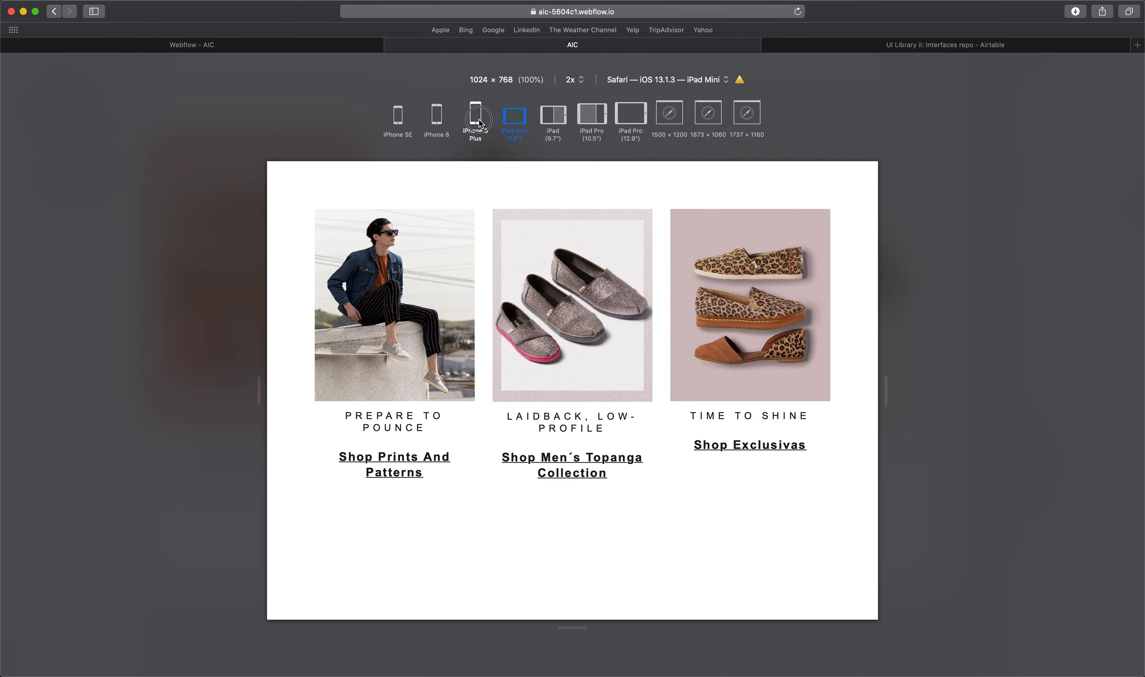
{"action": "left_click", "coordinate": [436, 116]}
{"action": "scroll", "coordinate": [573, 348], "scroll_direction": "down", "scroll_amount": 10}
{"action": "scroll", "coordinate": [581, 350], "scroll_direction": "up", "scroll_amount": 10}
{"action": "scroll", "coordinate": [581, 350], "scroll_direction": "down", "scroll_amount": 5}
{"action": "scroll", "coordinate": [582, 340], "scroll_direction": "up", "scroll_amount": 5}
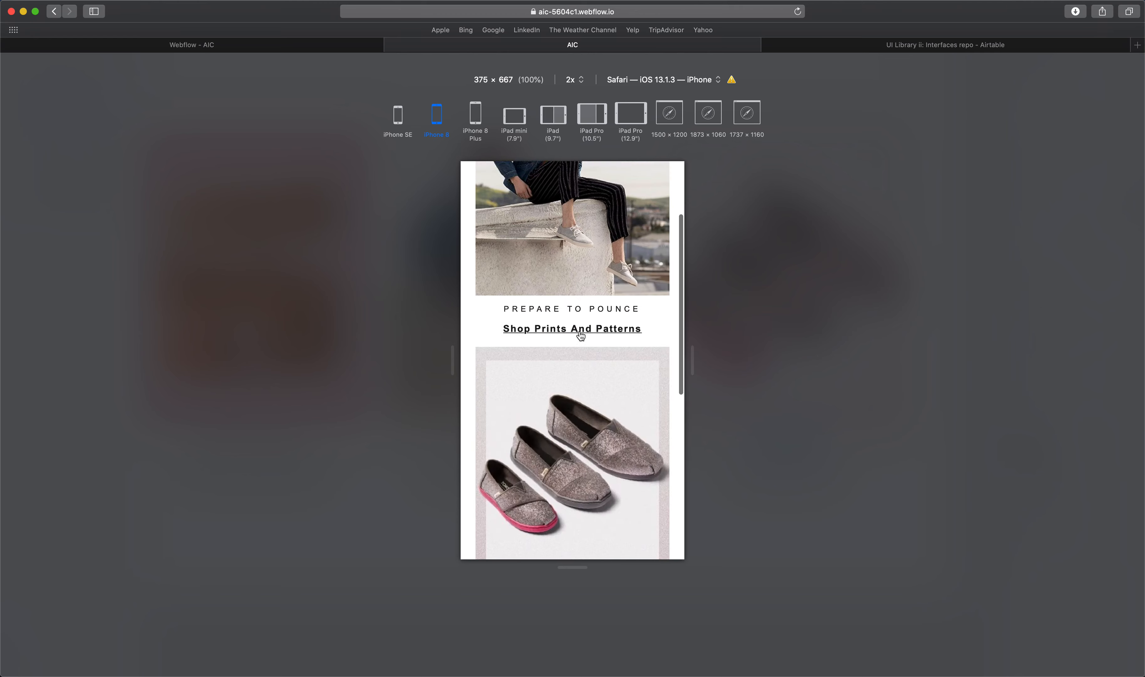